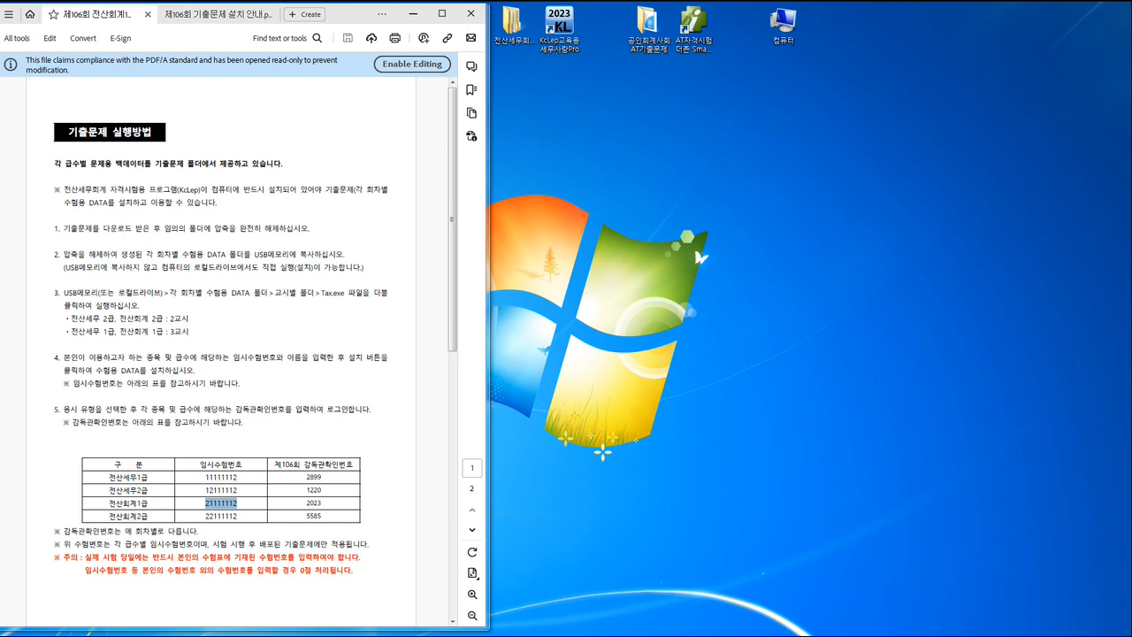
Step: Underline 상태표, 타인자본, 자기자본 and 자산총액 in question 2 and check-mark answer ④
{"action": "key", "text": "alt+Tab"}
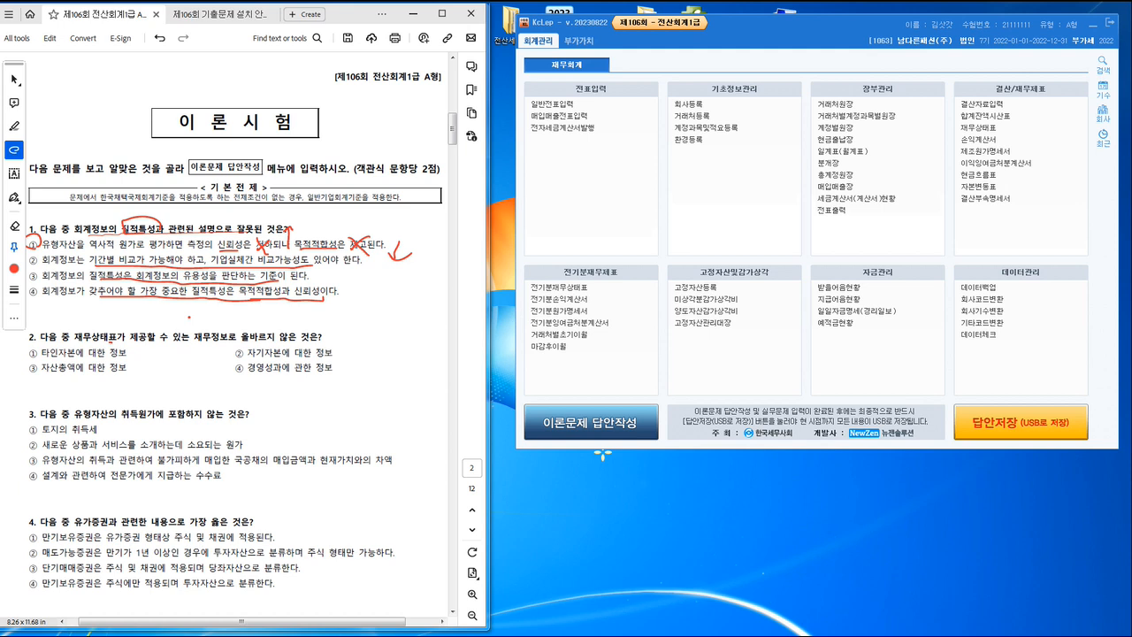
{"action": "left_click_drag", "start_coordinate": [89, 343], "coordinate": [113, 342]}
{"action": "mouse_move", "coordinate": [51, 359]}
{"action": "left_mouse_down"}
{"action": "mouse_move", "coordinate": [74, 361]}
{"action": "mouse_move", "coordinate": [76, 374]}
{"action": "left_mouse_up"}
{"action": "mouse_move", "coordinate": [251, 360]}
{"action": "left_mouse_down"}
{"action": "mouse_move", "coordinate": [288, 359]}
{"action": "mouse_move", "coordinate": [239, 370]}
{"action": "left_mouse_up"}
Step: Switch to KcLep, view the theory exam answer sheet and close it without entering answers
{"action": "left_click", "coordinate": [592, 423]}
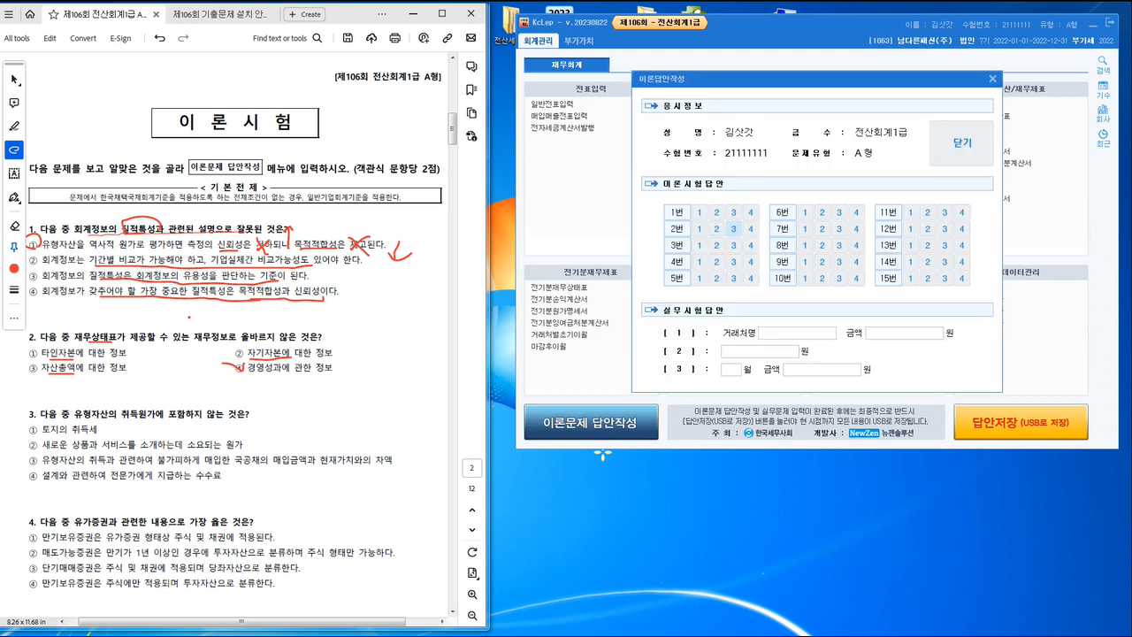
{"action": "left_click", "coordinate": [993, 78]}
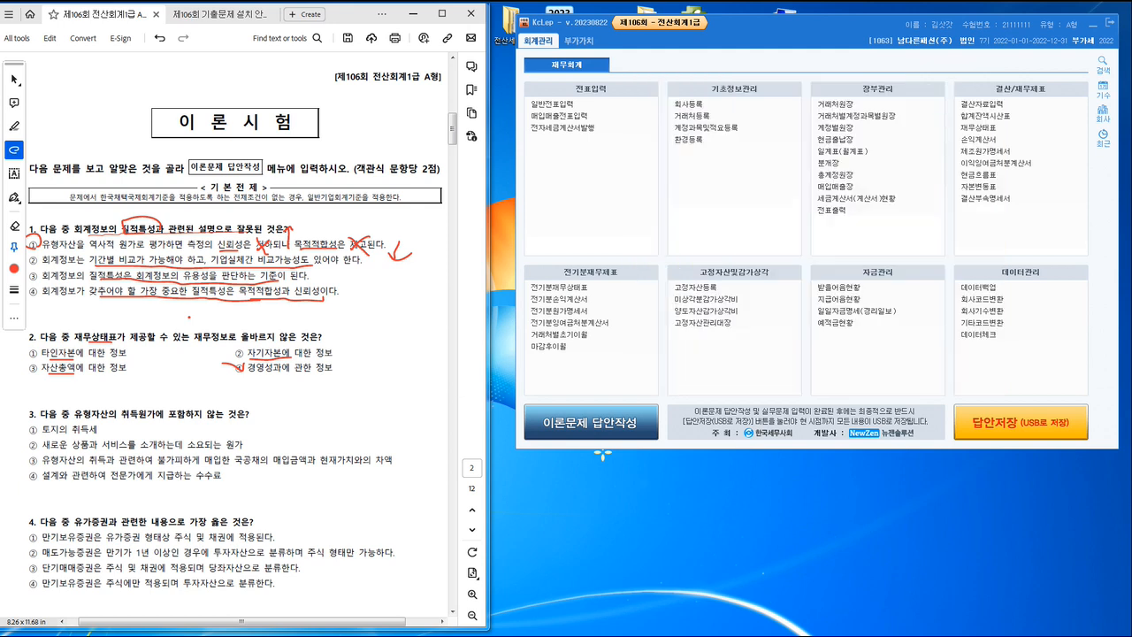
{"action": "left_click", "coordinate": [564, 370]}
Step: Underline question 3's stem and the key text of options ①, ③ and ④, and check-mark option ② as the answer
{"action": "left_click_drag", "start_coordinate": [85, 422], "coordinate": [247, 426]}
{"action": "left_click_drag", "start_coordinate": [74, 433], "coordinate": [97, 433]}
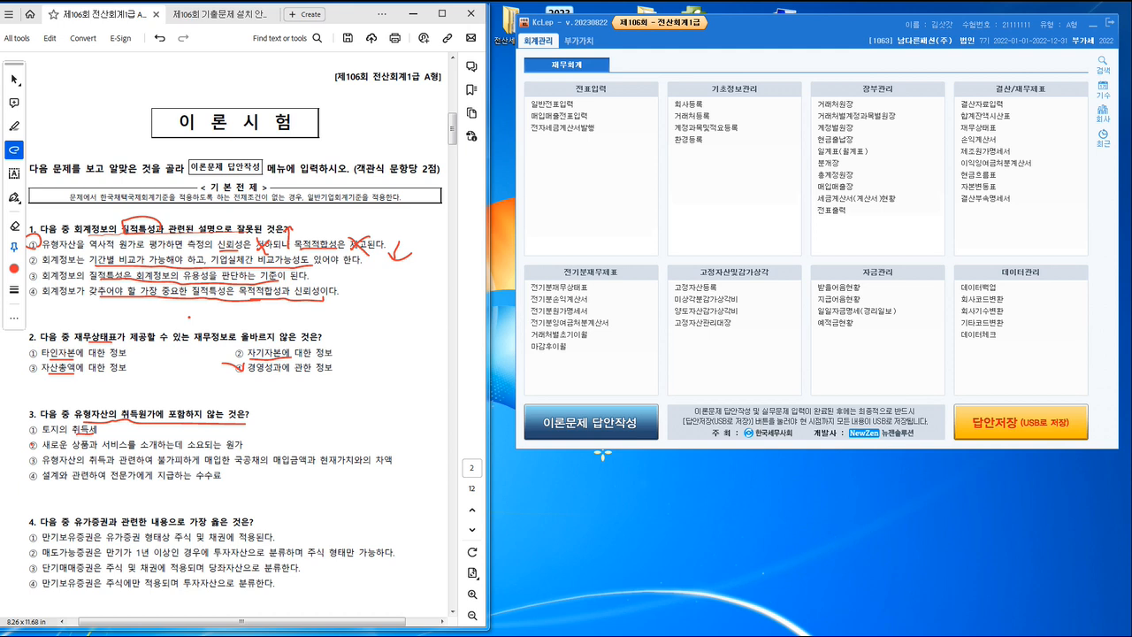
{"action": "left_click_drag", "start_coordinate": [35, 447], "coordinate": [44, 439]}
{"action": "left_click_drag", "start_coordinate": [116, 462], "coordinate": [397, 458]}
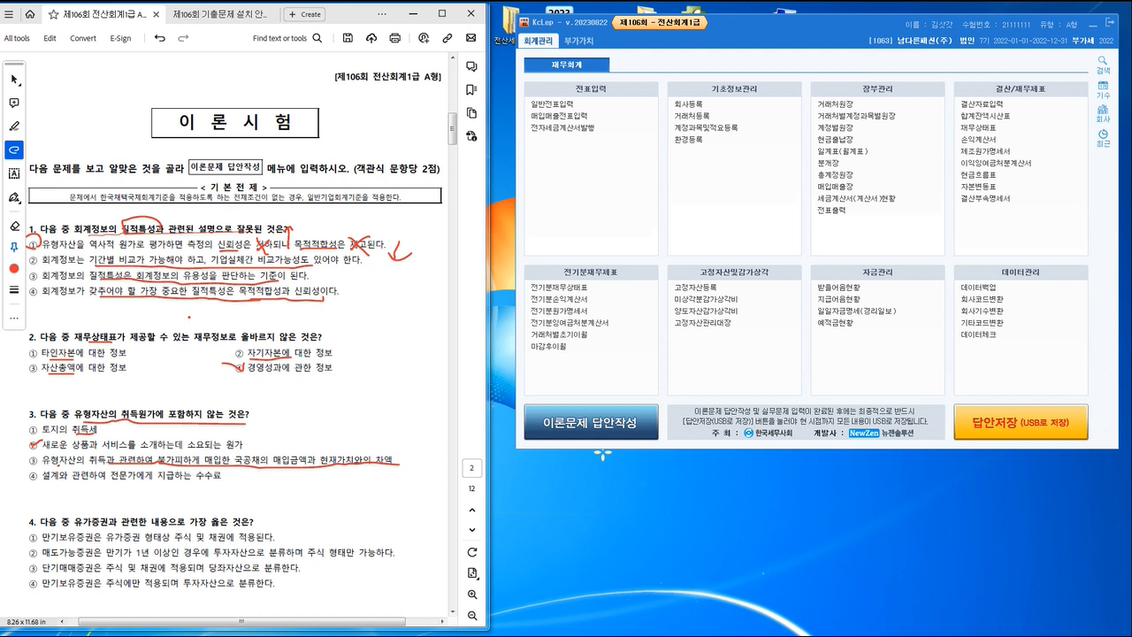
{"action": "left_click_drag", "start_coordinate": [58, 465], "coordinate": [102, 463]}
{"action": "left_click_drag", "start_coordinate": [33, 482], "coordinate": [44, 485]}
{"action": "left_click_drag", "start_coordinate": [45, 485], "coordinate": [221, 483]}
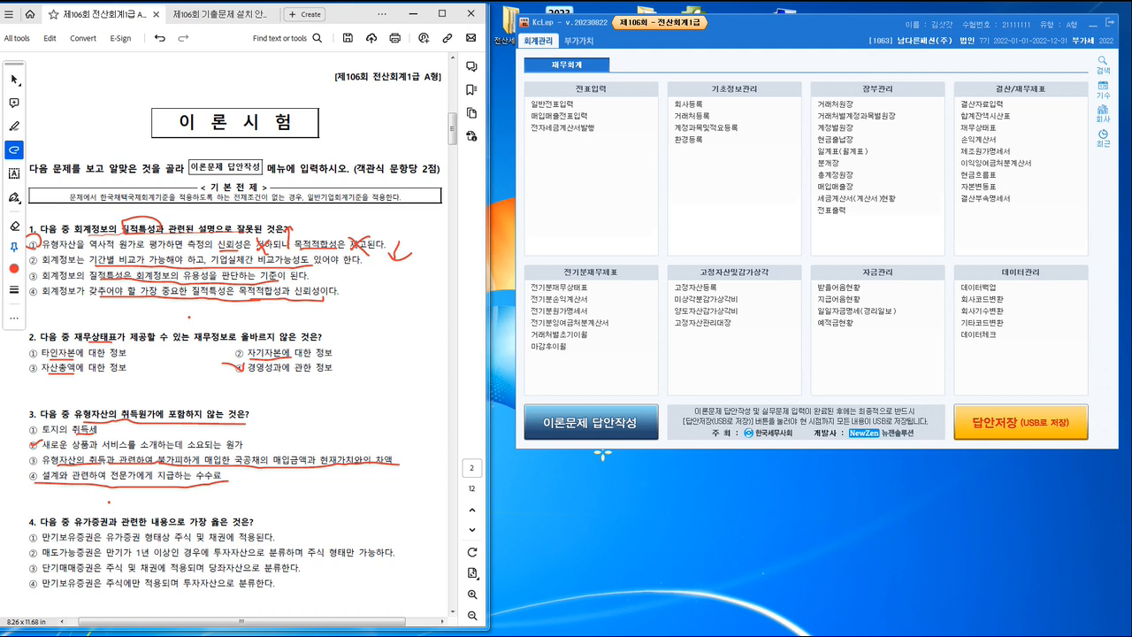
Step: Underline 옳은 것은 in question 4 and the key text of options ① and ②, and cross out their incorrect wording
{"action": "scroll", "coordinate": [239, 345], "scroll_direction": "down", "scroll_amount": 3}
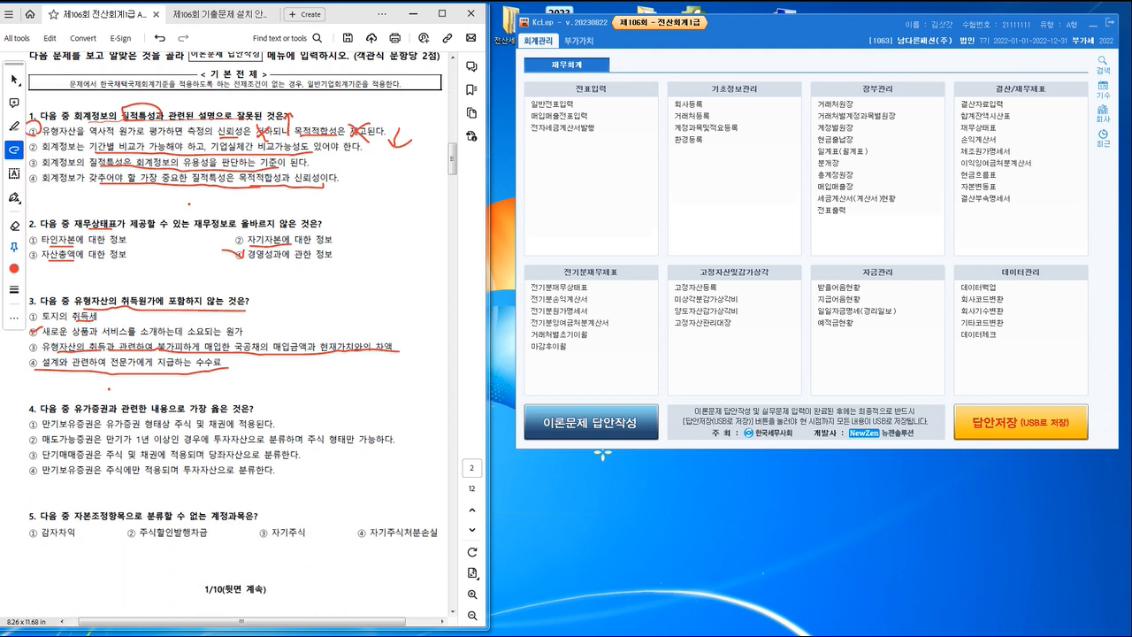
{"action": "scroll", "coordinate": [217, 400], "scroll_direction": "down", "scroll_amount": 1}
{"action": "left_click_drag", "start_coordinate": [211, 400], "coordinate": [226, 399]}
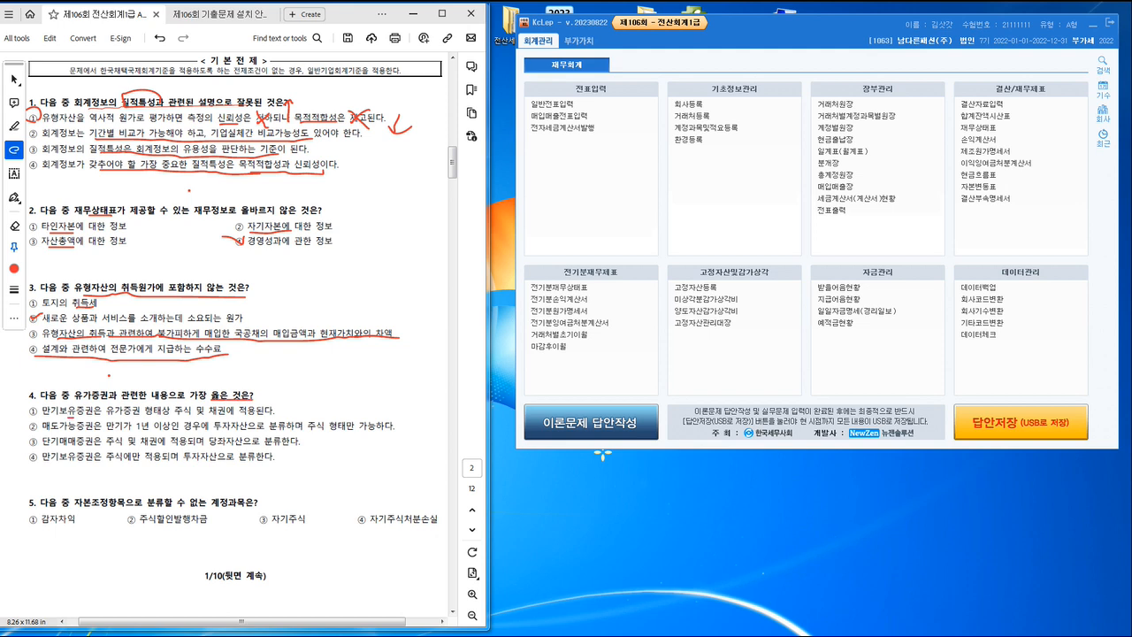
{"action": "left_click_drag", "start_coordinate": [71, 417], "coordinate": [192, 413]}
{"action": "left_click_drag", "start_coordinate": [51, 432], "coordinate": [305, 435]}
{"action": "mouse_move", "coordinate": [380, 412]}
{"action": "left_mouse_down"}
{"action": "mouse_move", "coordinate": [310, 435]}
{"action": "mouse_move", "coordinate": [394, 438]}
{"action": "left_mouse_up"}
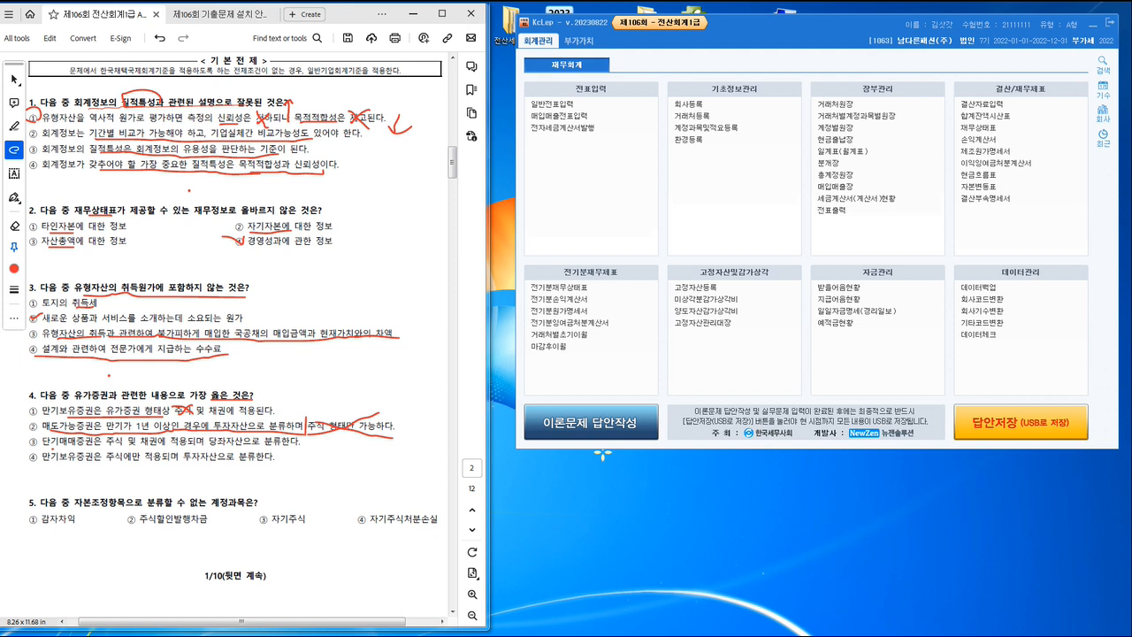
Step: Underline and mark option ③ of question 4, cross out 주식에만 in option ④, and check-mark option ① of question 5
{"action": "left_click_drag", "start_coordinate": [51, 447], "coordinate": [143, 448]}
{"action": "left_click_drag", "start_coordinate": [158, 447], "coordinate": [283, 448]}
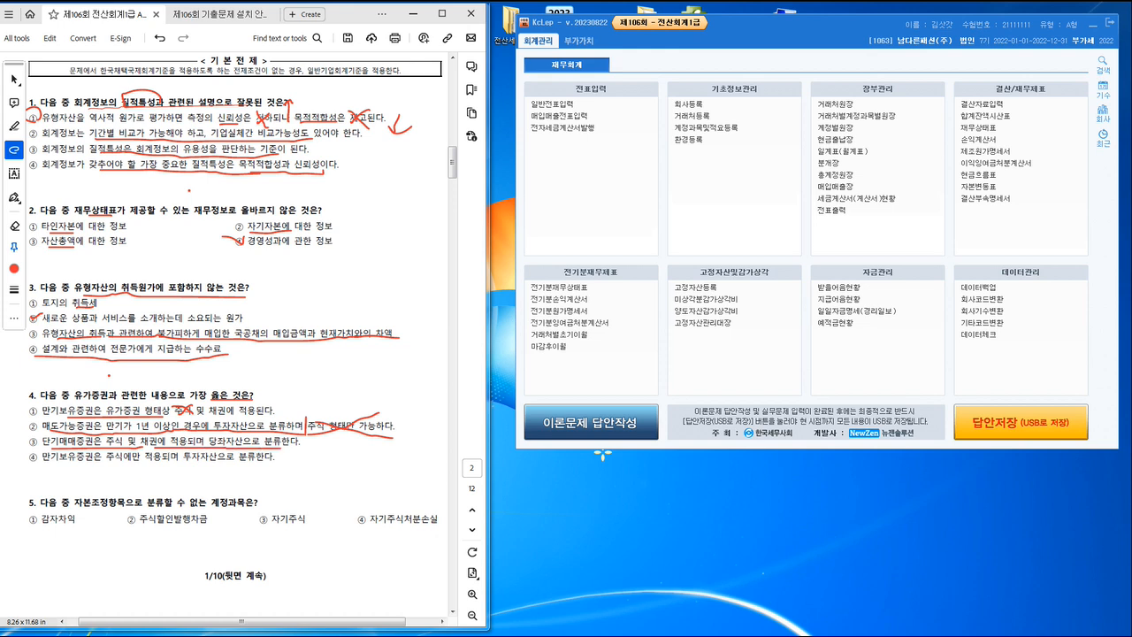
{"action": "mouse_move", "coordinate": [34, 438]}
{"action": "left_mouse_down"}
{"action": "mouse_move", "coordinate": [28, 446]}
{"action": "mouse_move", "coordinate": [38, 439]}
{"action": "left_mouse_up"}
{"action": "mouse_move", "coordinate": [135, 455]}
{"action": "left_mouse_down"}
{"action": "mouse_move", "coordinate": [111, 465]}
{"action": "mouse_move", "coordinate": [138, 467]}
{"action": "left_mouse_up"}
{"action": "left_click_drag", "start_coordinate": [31, 518], "coordinate": [43, 515]}
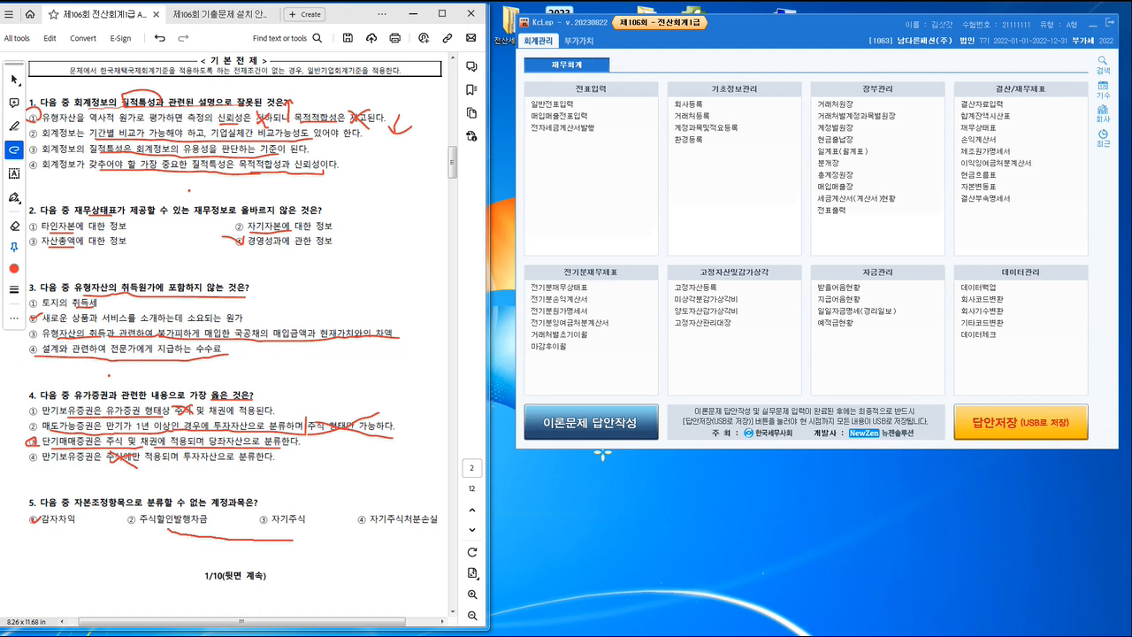
Step: Underline question 6's stem and key phrases in options ① to ③, check-mark option ④ and cross out its 의무확정 wording
{"action": "scroll", "coordinate": [363, 536], "scroll_direction": "down", "scroll_amount": 5}
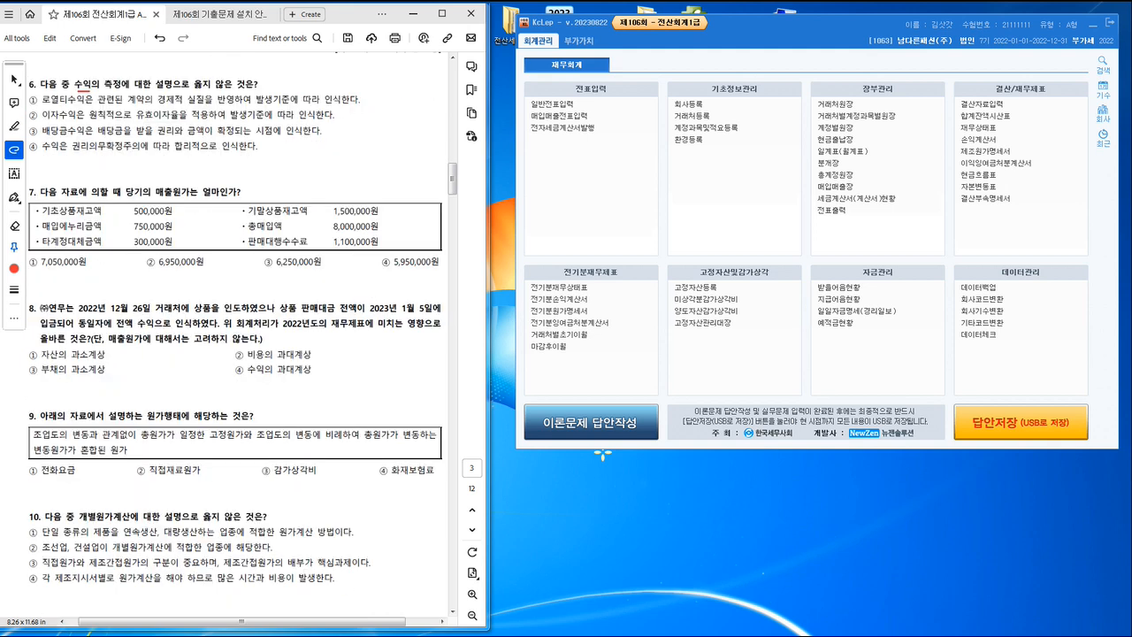
{"action": "left_click_drag", "start_coordinate": [88, 91], "coordinate": [247, 89]}
{"action": "left_click_drag", "start_coordinate": [251, 106], "coordinate": [315, 106]}
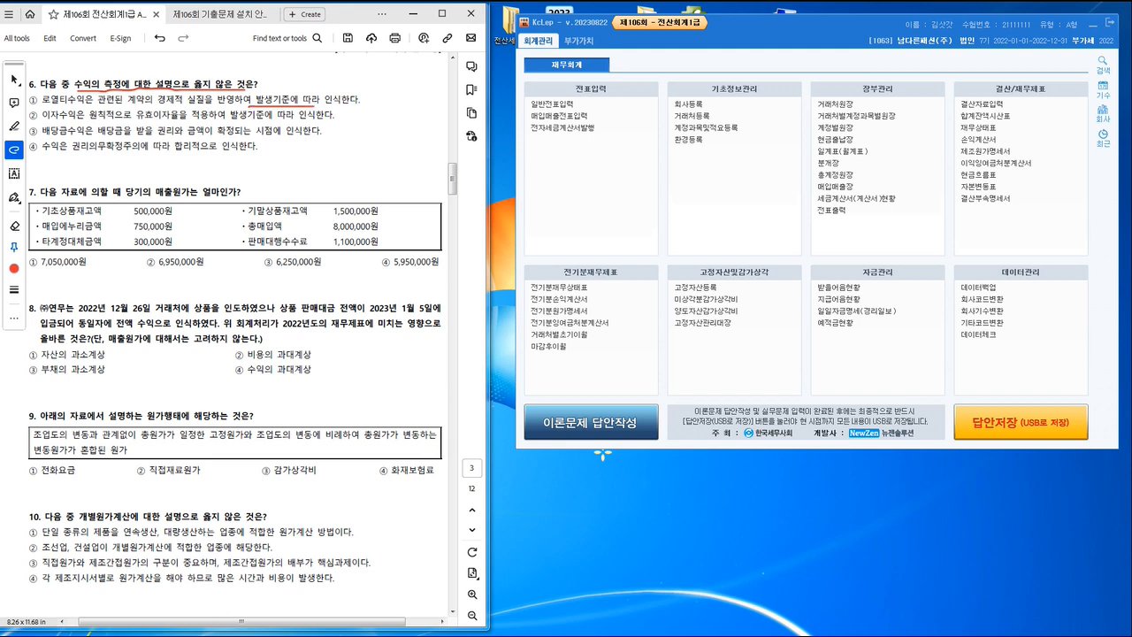
{"action": "left_click_drag", "start_coordinate": [48, 121], "coordinate": [333, 122]}
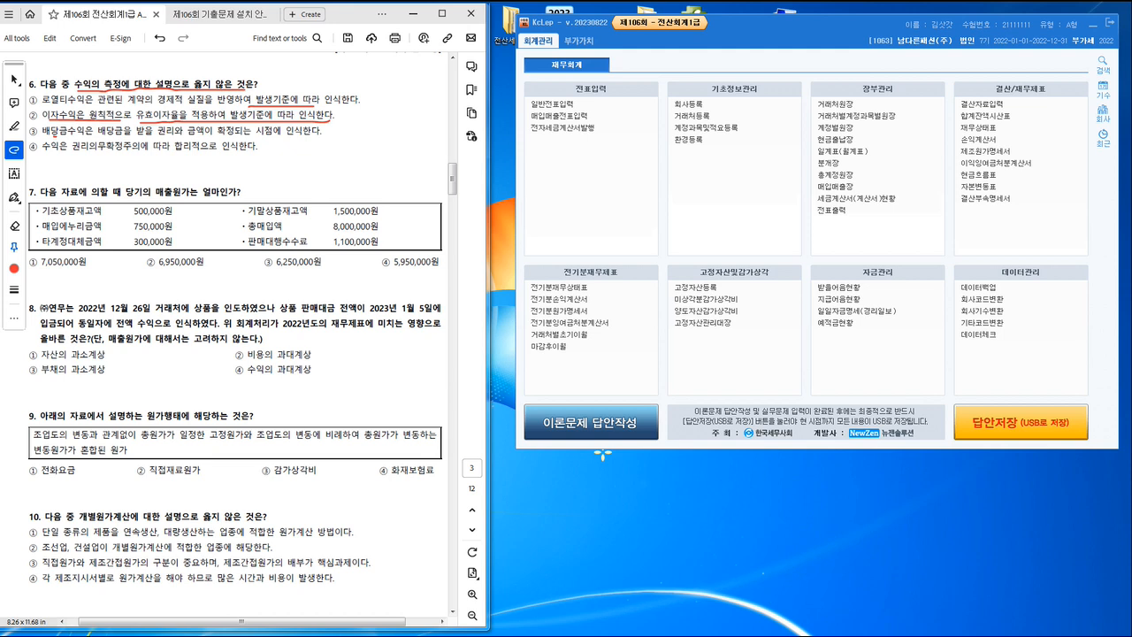
{"action": "left_click_drag", "start_coordinate": [56, 137], "coordinate": [290, 136]}
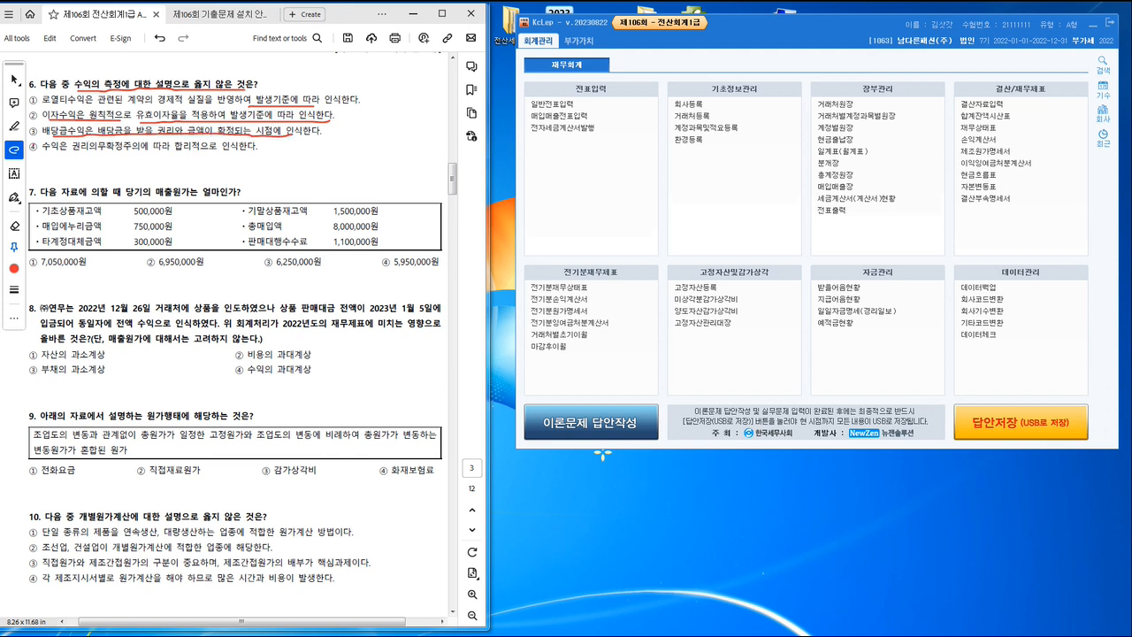
{"action": "left_click_drag", "start_coordinate": [33, 145], "coordinate": [50, 143]}
{"action": "mouse_move", "coordinate": [121, 143]}
{"action": "left_mouse_down"}
{"action": "mouse_move", "coordinate": [93, 153]}
{"action": "mouse_move", "coordinate": [112, 153]}
{"action": "left_mouse_up"}
Step: Mark question 7's amounts with circles and plus or minus signs, cross out 판매대행수수료, and check-mark answer ④ 5,950,000원
{"action": "left_click_drag", "start_coordinate": [92, 197], "coordinate": [213, 196]}
{"action": "mouse_move", "coordinate": [177, 214]}
{"action": "left_mouse_down"}
{"action": "mouse_move", "coordinate": [159, 216]}
{"action": "mouse_move", "coordinate": [194, 206]}
{"action": "mouse_move", "coordinate": [239, 225]}
{"action": "mouse_move", "coordinate": [223, 226]}
{"action": "mouse_move", "coordinate": [248, 225]}
{"action": "left_mouse_up"}
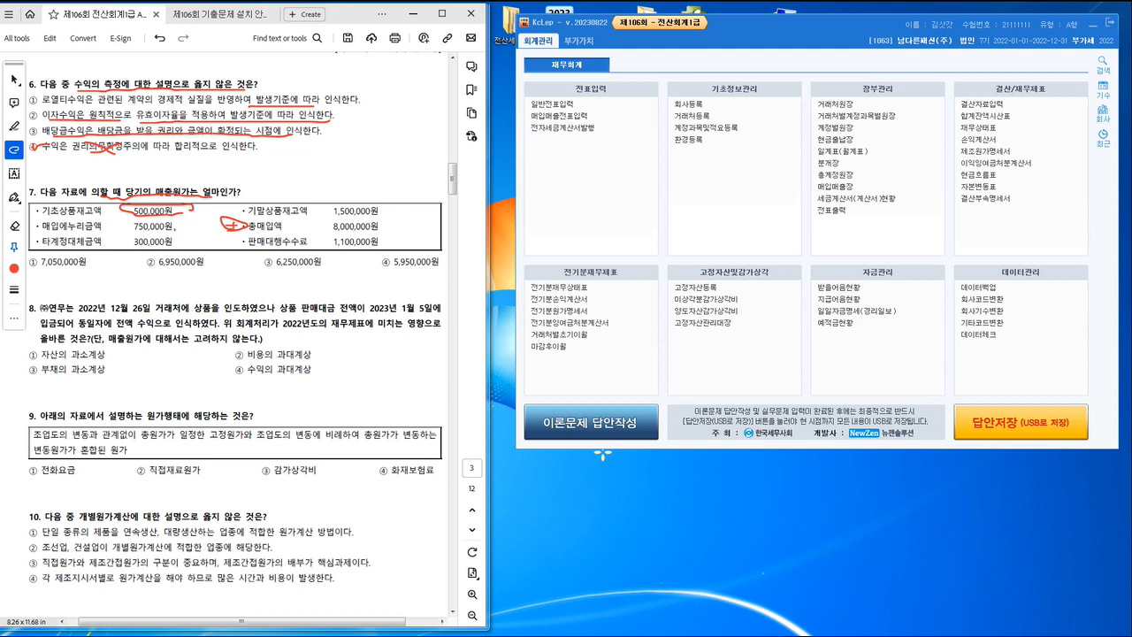
{"action": "mouse_move", "coordinate": [175, 229]}
{"action": "left_mouse_down"}
{"action": "mouse_move", "coordinate": [180, 238]}
{"action": "mouse_move", "coordinate": [177, 218]}
{"action": "mouse_move", "coordinate": [184, 251]}
{"action": "mouse_move", "coordinate": [182, 235]}
{"action": "left_mouse_up"}
{"action": "mouse_move", "coordinate": [226, 206]}
{"action": "left_mouse_down"}
{"action": "mouse_move", "coordinate": [235, 218]}
{"action": "mouse_move", "coordinate": [228, 197]}
{"action": "left_mouse_up"}
{"action": "mouse_move", "coordinate": [276, 236]}
{"action": "left_mouse_down"}
{"action": "mouse_move", "coordinate": [294, 255]}
{"action": "mouse_move", "coordinate": [274, 257]}
{"action": "left_mouse_up"}
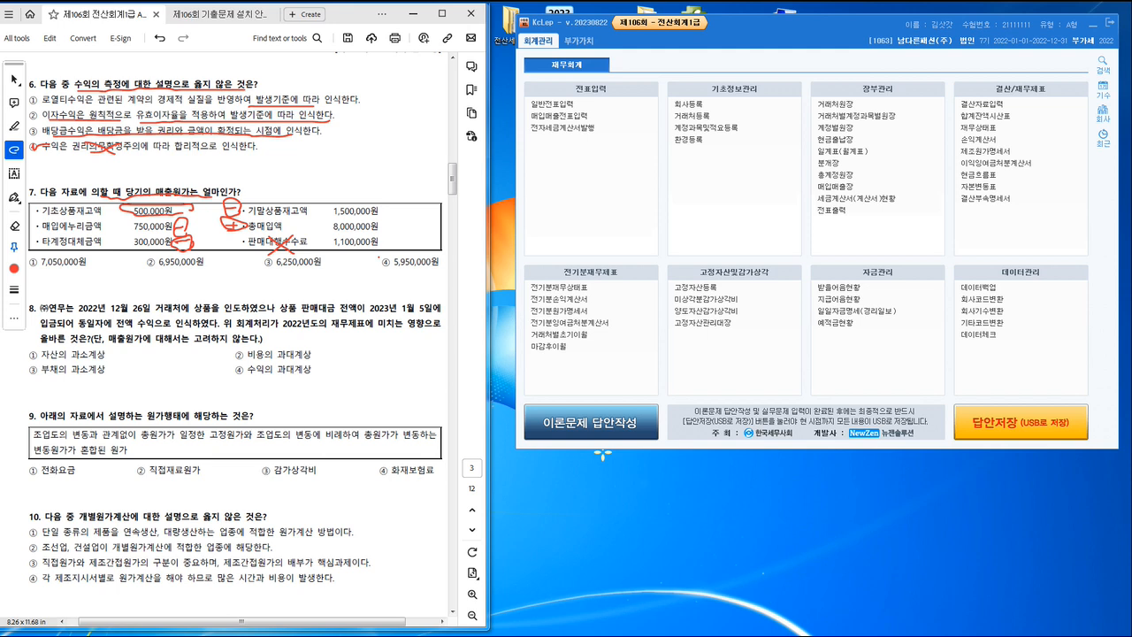
{"action": "left_click_drag", "start_coordinate": [378, 259], "coordinate": [391, 252]}
Step: Underline the key facts in question 8: the delivery, payment on January 5, 2023, revenue recognition, 2022 financial statements and 매출원가 condition
{"action": "left_click_drag", "start_coordinate": [170, 313], "coordinate": [431, 313]}
{"action": "left_click_drag", "start_coordinate": [57, 330], "coordinate": [188, 328]}
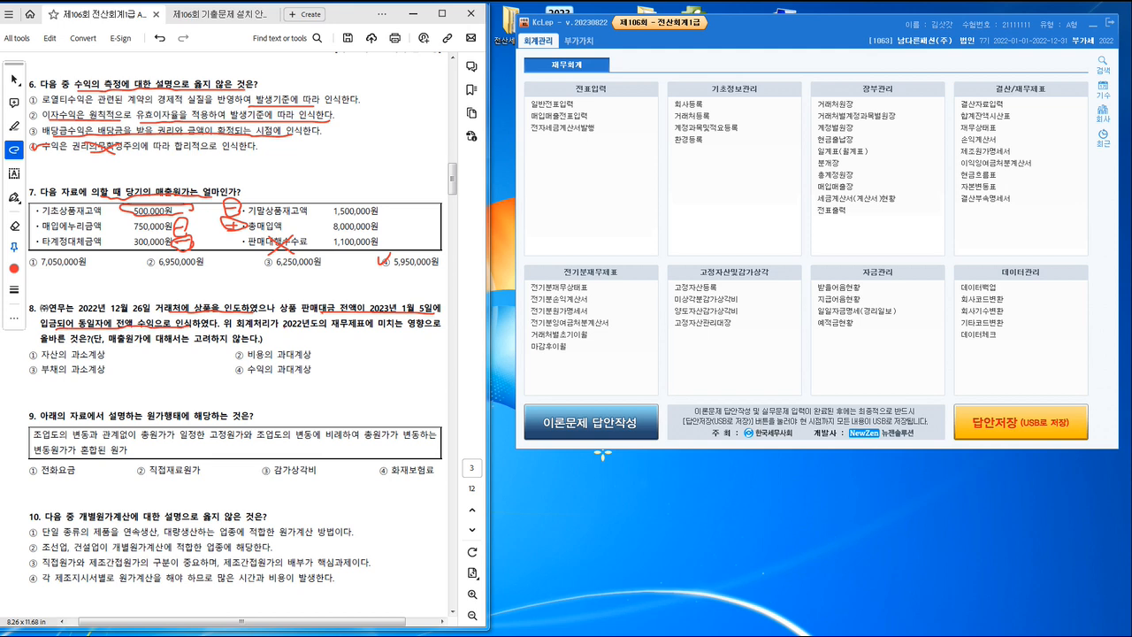
{"action": "left_click_drag", "start_coordinate": [283, 327], "coordinate": [386, 337]}
{"action": "left_click_drag", "start_coordinate": [78, 345], "coordinate": [190, 346]}
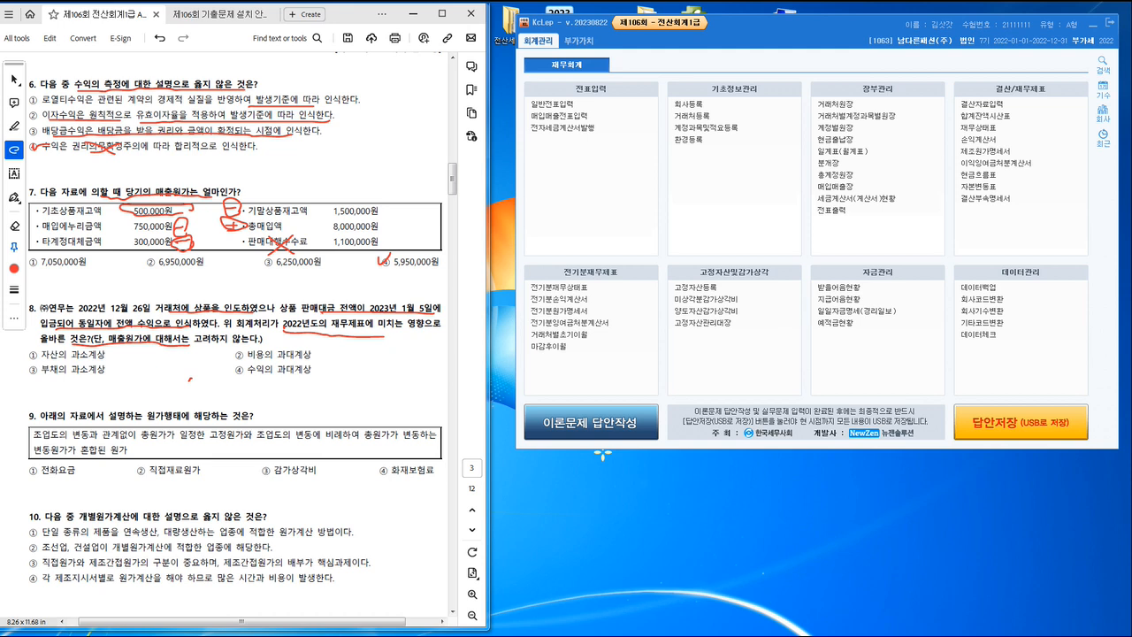
Step: Handwrite a journal-entry note starting with 22 and ending in 상품매출 below question 8, with a line through it
{"action": "left_click_drag", "start_coordinate": [191, 389], "coordinate": [196, 385]}
{"action": "mouse_move", "coordinate": [199, 370]}
{"action": "left_mouse_down"}
{"action": "mouse_move", "coordinate": [201, 406]}
{"action": "mouse_move", "coordinate": [212, 372]}
{"action": "mouse_move", "coordinate": [212, 392]}
{"action": "left_mouse_up"}
{"action": "left_click_drag", "start_coordinate": [203, 395], "coordinate": [269, 390]}
{"action": "left_click_drag", "start_coordinate": [276, 385], "coordinate": [287, 391]}
{"action": "mouse_move", "coordinate": [286, 384]}
{"action": "left_mouse_down"}
{"action": "mouse_move", "coordinate": [317, 400]}
{"action": "mouse_move", "coordinate": [329, 386]}
{"action": "mouse_move", "coordinate": [337, 398]}
{"action": "left_mouse_up"}
{"action": "mouse_move", "coordinate": [131, 377]}
{"action": "left_mouse_down"}
{"action": "mouse_move", "coordinate": [146, 401]}
{"action": "mouse_move", "coordinate": [105, 391]}
{"action": "left_mouse_up"}
{"action": "mouse_move", "coordinate": [106, 379]}
{"action": "left_mouse_down"}
{"action": "mouse_move", "coordinate": [142, 393]}
{"action": "mouse_move", "coordinate": [162, 384]}
{"action": "mouse_move", "coordinate": [171, 401]}
{"action": "mouse_move", "coordinate": [334, 378]}
{"action": "left_mouse_up"}
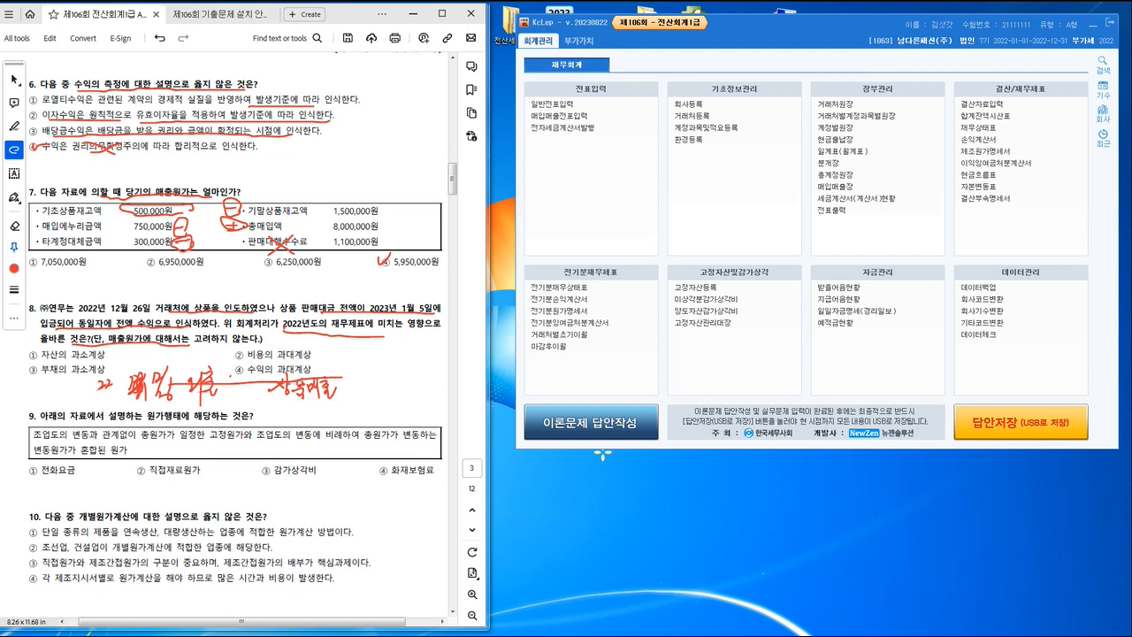
Step: Add down arrows to both sides of question 8's journal entry, mark option ① and cross out the wrong options
{"action": "mouse_move", "coordinate": [232, 376]}
{"action": "left_mouse_down"}
{"action": "mouse_move", "coordinate": [231, 399]}
{"action": "mouse_move", "coordinate": [239, 390]}
{"action": "left_mouse_up"}
{"action": "mouse_move", "coordinate": [348, 381]}
{"action": "left_mouse_down"}
{"action": "mouse_move", "coordinate": [348, 404]}
{"action": "mouse_move", "coordinate": [358, 391]}
{"action": "left_mouse_up"}
{"action": "mouse_move", "coordinate": [34, 344]}
{"action": "left_mouse_down"}
{"action": "mouse_move", "coordinate": [22, 356]}
{"action": "mouse_move", "coordinate": [37, 350]}
{"action": "left_mouse_up"}
{"action": "mouse_move", "coordinate": [272, 345]}
{"action": "left_mouse_down"}
{"action": "mouse_move", "coordinate": [256, 358]}
{"action": "mouse_move", "coordinate": [269, 357]}
{"action": "left_mouse_up"}
{"action": "mouse_move", "coordinate": [75, 367]}
{"action": "left_mouse_down"}
{"action": "mouse_move", "coordinate": [61, 385]}
{"action": "mouse_move", "coordinate": [76, 384]}
{"action": "left_mouse_up"}
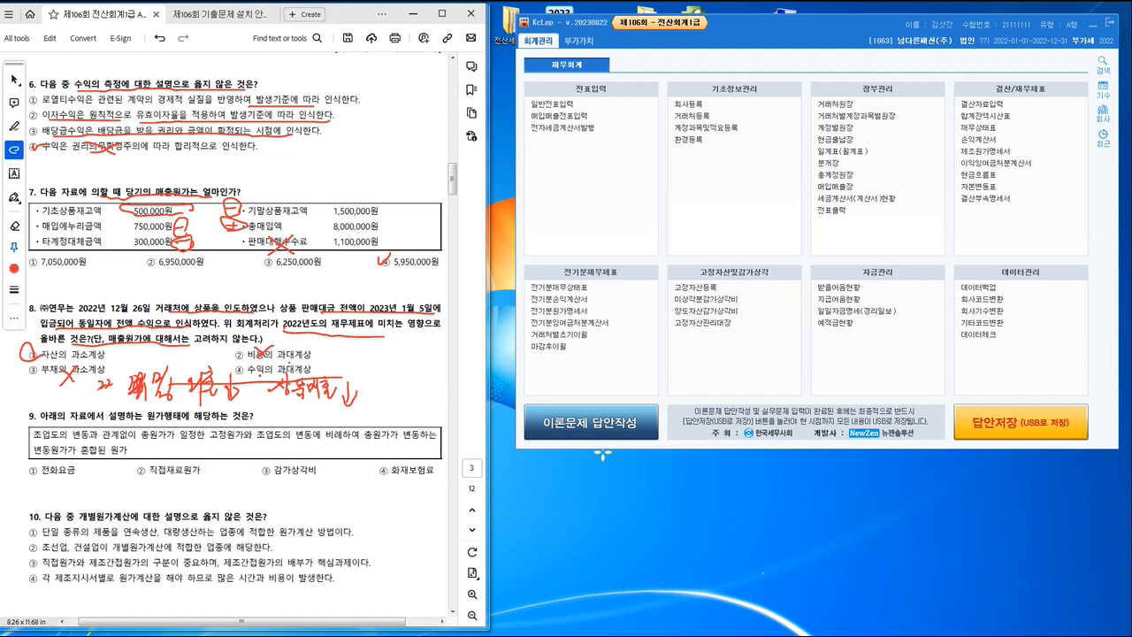
Step: Underline question 9's fixed and variable cost wording, sketch a mixed-cost graph, check-mark option ① and underline 직접재료원가
{"action": "scroll", "coordinate": [287, 369], "scroll_direction": "down", "scroll_amount": 1}
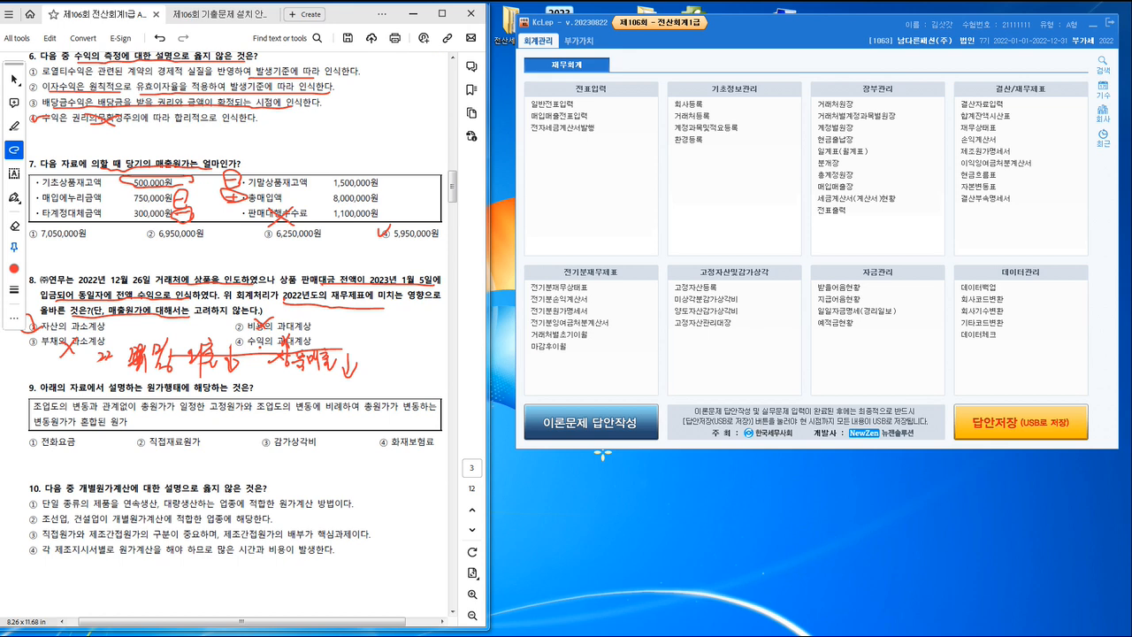
{"action": "scroll", "coordinate": [239, 334], "scroll_direction": "down", "scroll_amount": 2}
{"action": "scroll", "coordinate": [155, 349], "scroll_direction": "down", "scroll_amount": 1}
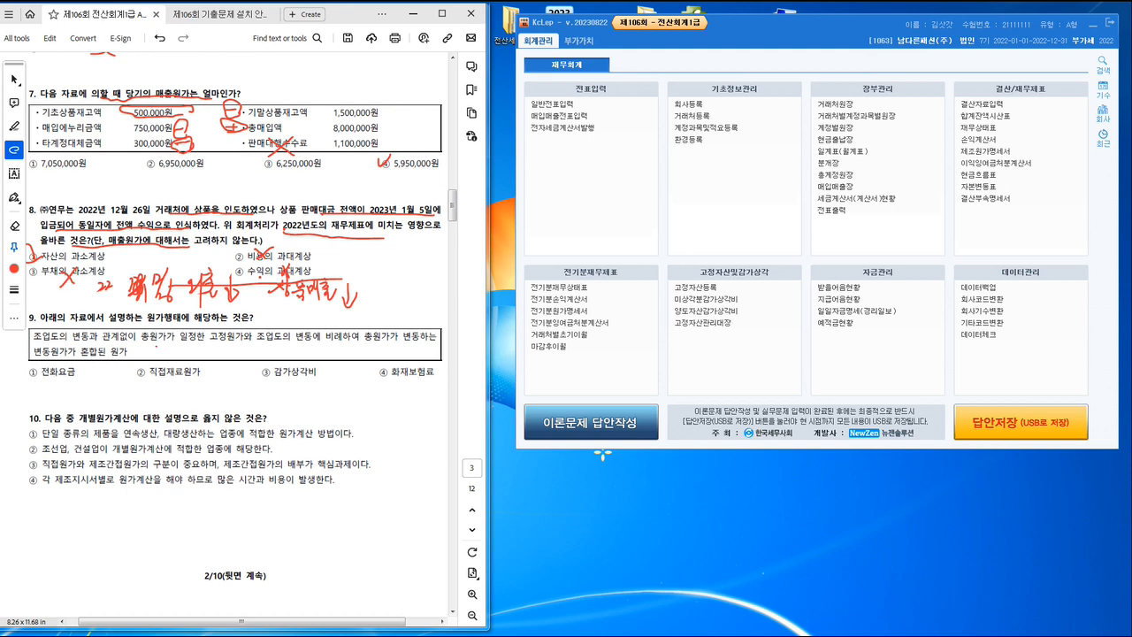
{"action": "mouse_move", "coordinate": [155, 349]}
{"action": "left_mouse_down"}
{"action": "mouse_move", "coordinate": [251, 347]}
{"action": "mouse_move", "coordinate": [224, 344]}
{"action": "left_mouse_up"}
{"action": "left_click_drag", "start_coordinate": [306, 343], "coordinate": [418, 343]}
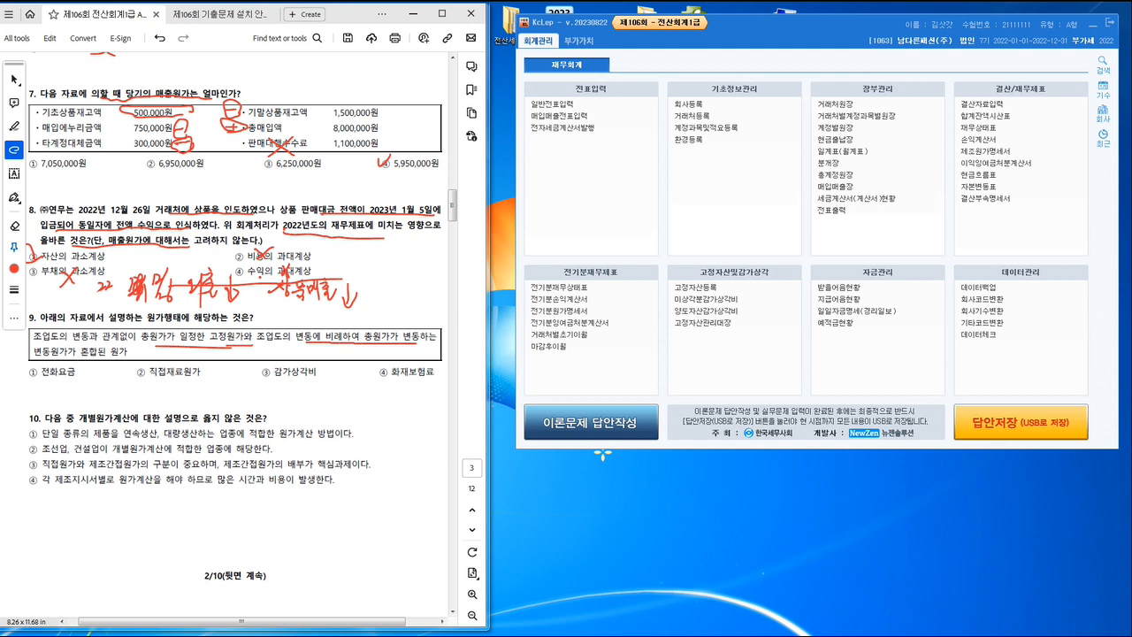
{"action": "left_click_drag", "start_coordinate": [49, 358], "coordinate": [117, 357]}
{"action": "mouse_move", "coordinate": [319, 372]}
{"action": "left_mouse_down"}
{"action": "mouse_move", "coordinate": [316, 404]}
{"action": "mouse_move", "coordinate": [358, 404]}
{"action": "mouse_move", "coordinate": [334, 378]}
{"action": "mouse_move", "coordinate": [355, 366]}
{"action": "left_mouse_up"}
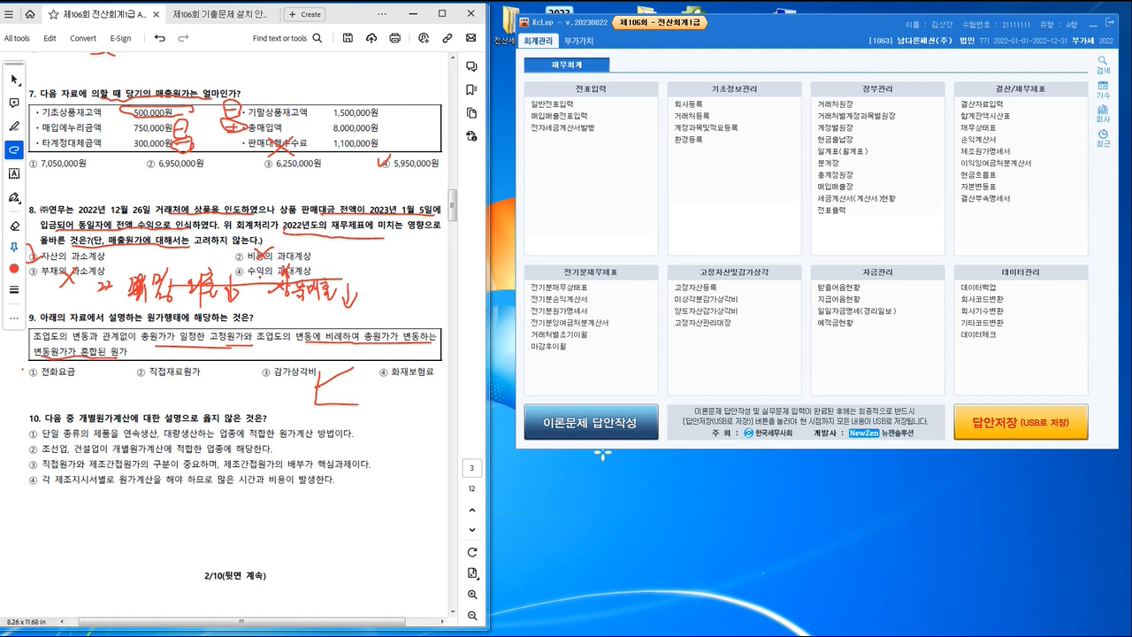
{"action": "left_click_drag", "start_coordinate": [23, 370], "coordinate": [37, 366]}
{"action": "left_click_drag", "start_coordinate": [152, 380], "coordinate": [194, 382]}
Step: Underline question 10's stem on 개별원가계산 and mark key wording in its options
{"action": "left_click_drag", "start_coordinate": [96, 423], "coordinate": [242, 424]}
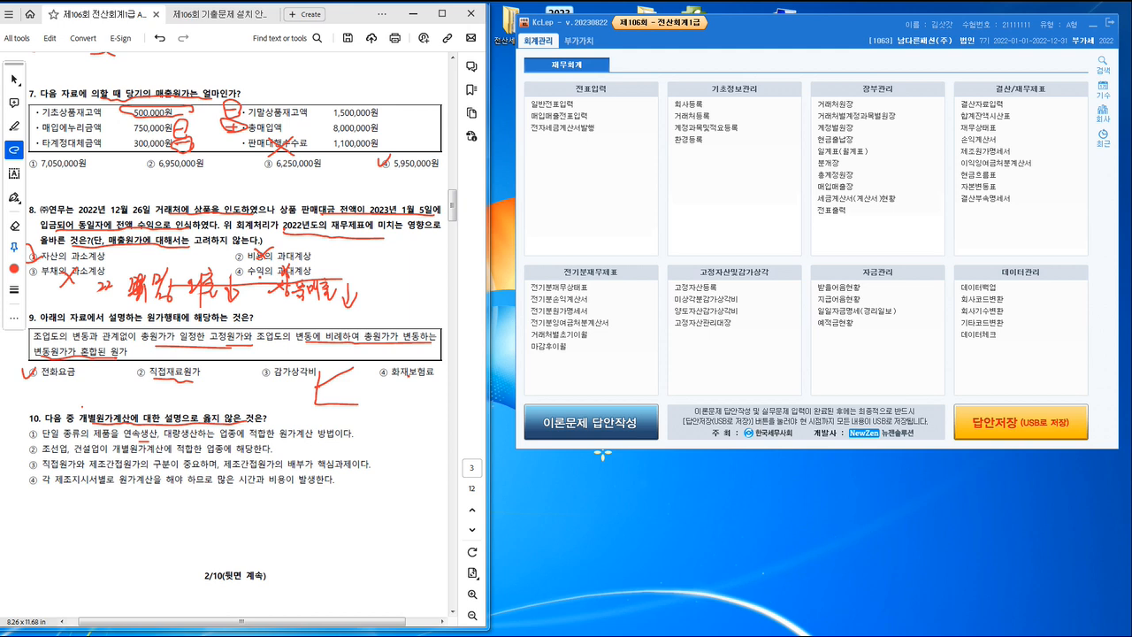
{"action": "left_click_drag", "start_coordinate": [81, 404], "coordinate": [94, 403]}
{"action": "left_click_drag", "start_coordinate": [51, 486], "coordinate": [58, 487]}
{"action": "left_click_drag", "start_coordinate": [56, 488], "coordinate": [193, 496]}
Step: Handwrite a T-account above question 11 with 400 and 1,000 on one side and 1,000, 200 and 200 on the other
{"action": "scroll", "coordinate": [236, 336], "scroll_direction": "down", "scroll_amount": 5}
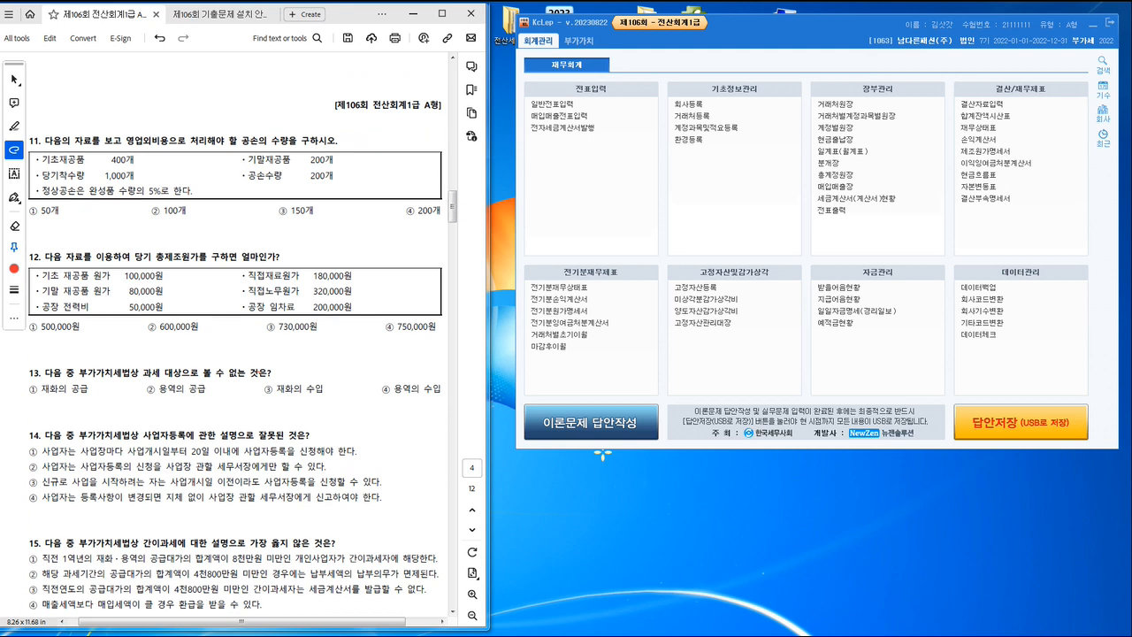
{"action": "scroll", "coordinate": [235, 341], "scroll_direction": "down", "scroll_amount": 1}
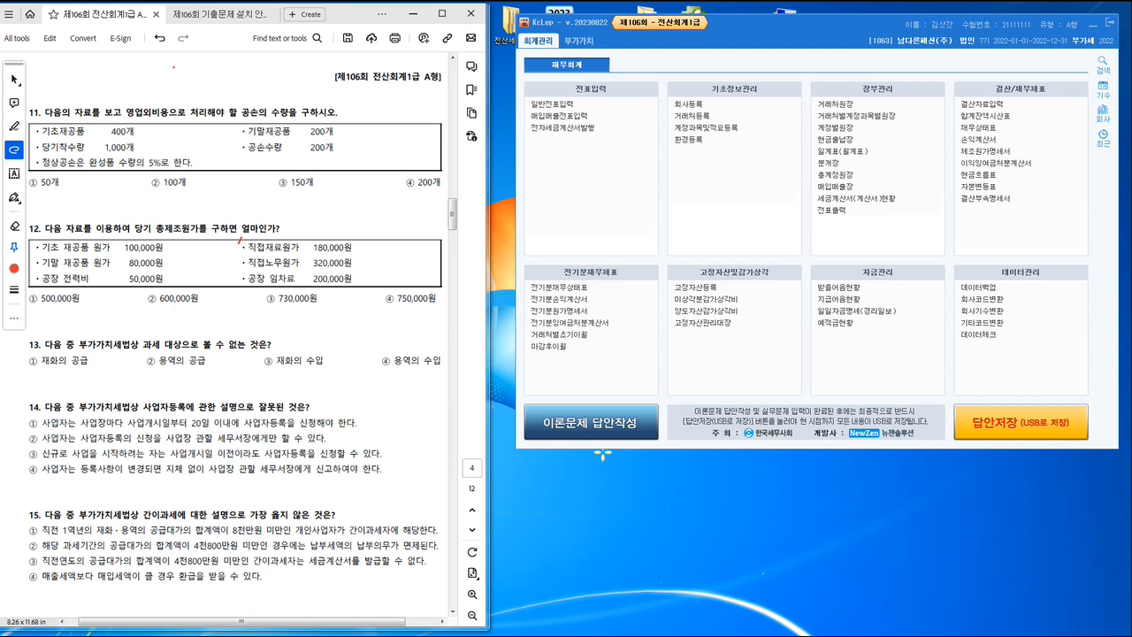
{"action": "mouse_move", "coordinate": [174, 68]}
{"action": "left_mouse_down"}
{"action": "mouse_move", "coordinate": [272, 62]}
{"action": "mouse_move", "coordinate": [230, 97]}
{"action": "mouse_move", "coordinate": [196, 81]}
{"action": "mouse_move", "coordinate": [209, 71]}
{"action": "mouse_move", "coordinate": [195, 86]}
{"action": "left_mouse_up"}
{"action": "mouse_move", "coordinate": [204, 86]}
{"action": "left_mouse_down"}
{"action": "mouse_move", "coordinate": [269, 99]}
{"action": "mouse_move", "coordinate": [284, 90]}
{"action": "mouse_move", "coordinate": [262, 87]}
{"action": "mouse_move", "coordinate": [275, 78]}
{"action": "mouse_move", "coordinate": [231, 72]}
{"action": "mouse_move", "coordinate": [275, 71]}
{"action": "left_mouse_up"}
{"action": "left_click", "coordinate": [176, 104]}
{"action": "left_click_drag", "start_coordinate": [175, 104], "coordinate": [350, 91]}
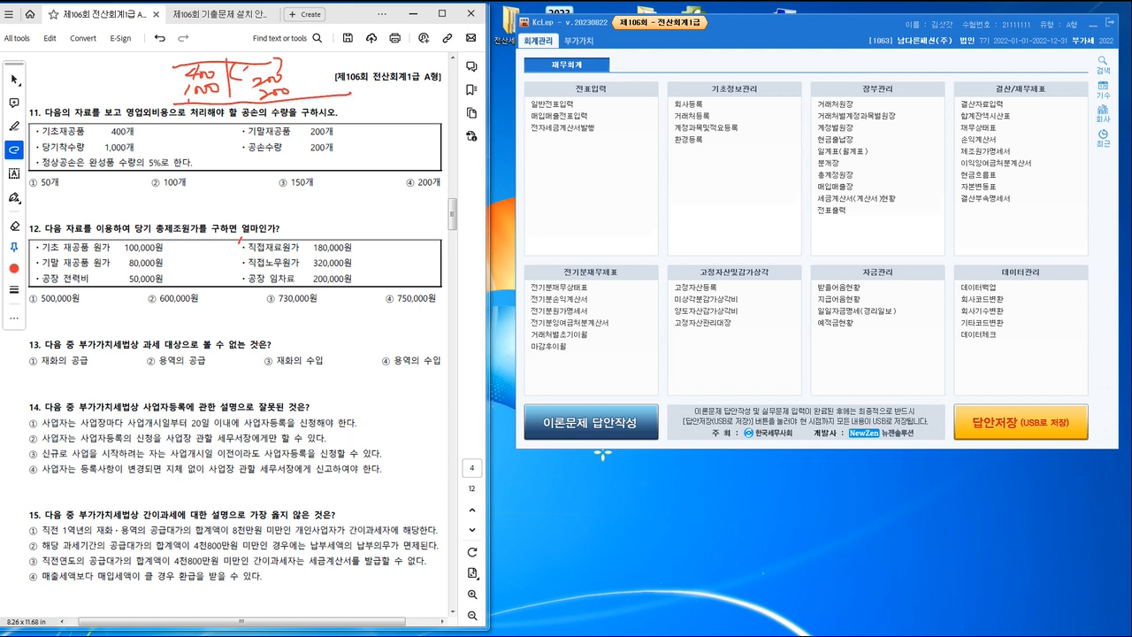
{"action": "left_click_drag", "start_coordinate": [244, 67], "coordinate": [272, 66]}
Step: Mark question 11's 5% normal spoilage condition, write 50개, underline 200개 and 영업외비용, and check-mark answer ③ 150개
{"action": "mouse_move", "coordinate": [61, 175]}
{"action": "left_mouse_down"}
{"action": "mouse_move", "coordinate": [155, 169]}
{"action": "mouse_move", "coordinate": [198, 151]}
{"action": "mouse_move", "coordinate": [147, 174]}
{"action": "left_mouse_up"}
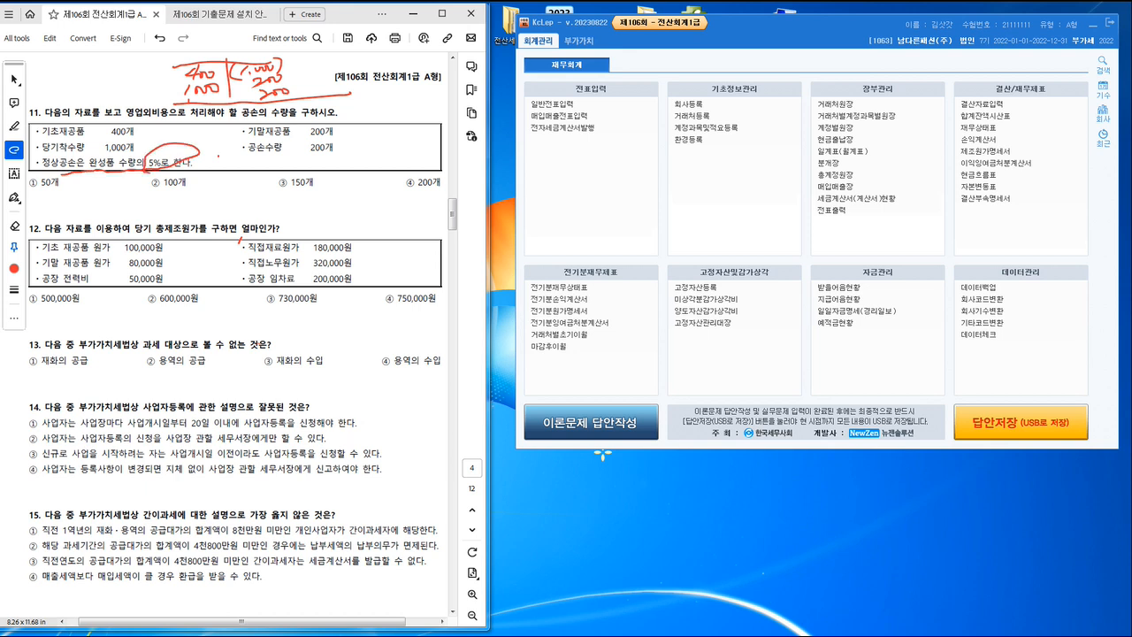
{"action": "mouse_move", "coordinate": [217, 156]}
{"action": "left_mouse_down"}
{"action": "mouse_move", "coordinate": [214, 168]}
{"action": "mouse_move", "coordinate": [240, 166]}
{"action": "mouse_move", "coordinate": [237, 184]}
{"action": "left_mouse_up"}
{"action": "left_click_drag", "start_coordinate": [306, 155], "coordinate": [338, 155]}
{"action": "left_click_drag", "start_coordinate": [280, 180], "coordinate": [294, 170]}
{"action": "left_click_drag", "start_coordinate": [120, 118], "coordinate": [197, 122]}
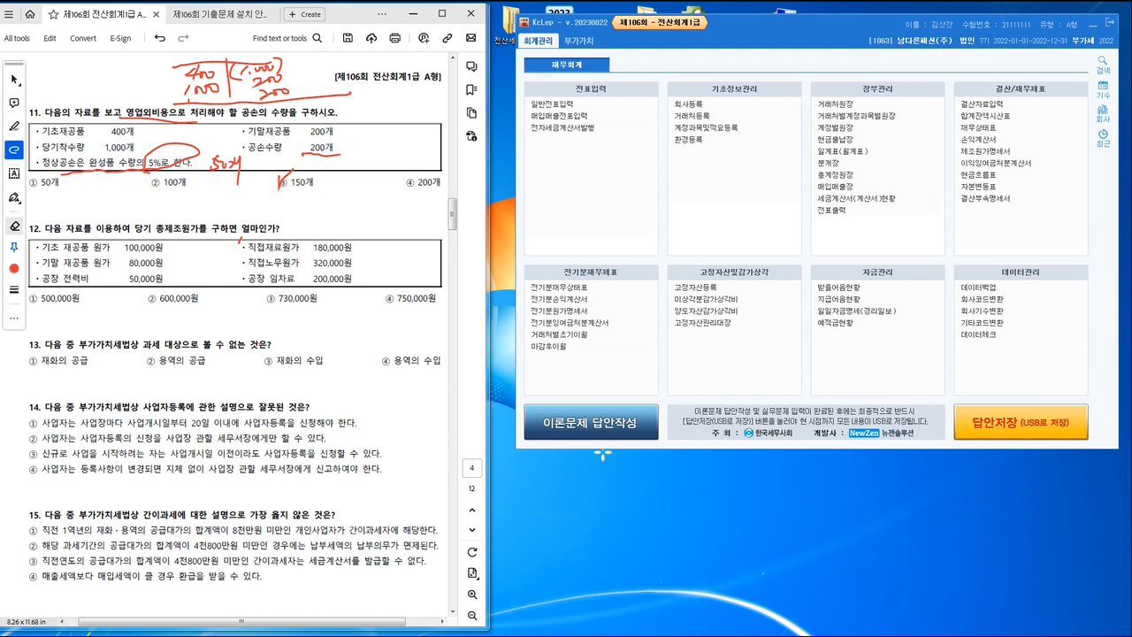
Step: Underline 총제조원가 in question 12, circle the four current cost items, cross out the 재공품 amounts, and check-mark answer ④ 750,000원
{"action": "left_click_drag", "start_coordinate": [170, 234], "coordinate": [265, 236]}
{"action": "mouse_move", "coordinate": [245, 239]}
{"action": "left_mouse_down"}
{"action": "mouse_move", "coordinate": [237, 267]}
{"action": "mouse_move", "coordinate": [248, 256]}
{"action": "left_mouse_up"}
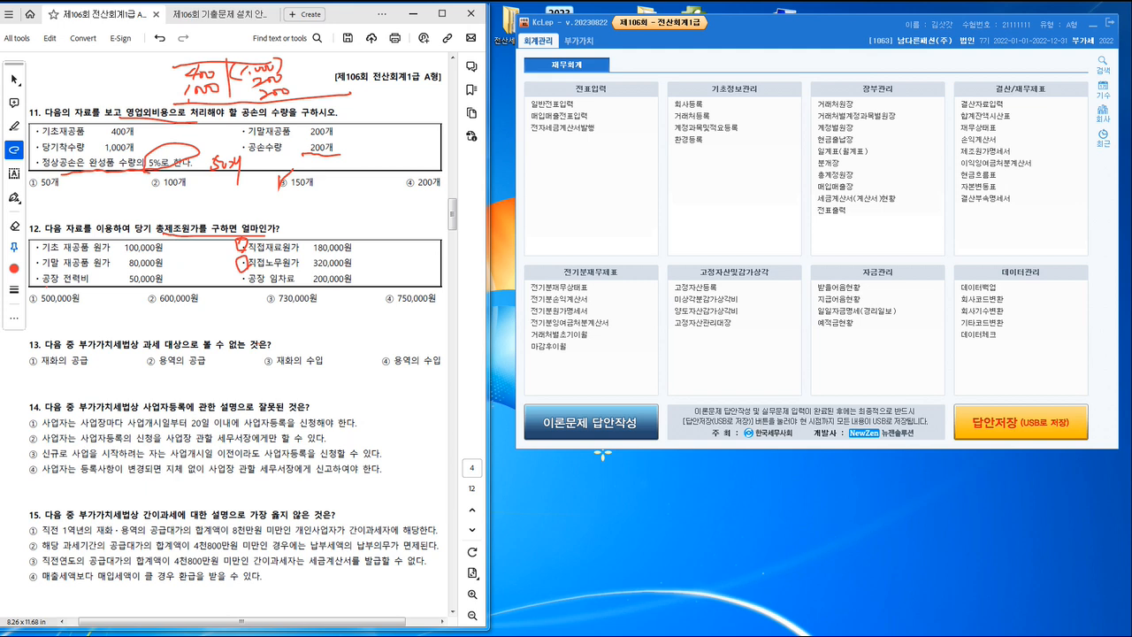
{"action": "mouse_move", "coordinate": [45, 274]}
{"action": "left_mouse_down"}
{"action": "mouse_move", "coordinate": [32, 285]}
{"action": "mouse_move", "coordinate": [50, 273]}
{"action": "left_mouse_up"}
{"action": "mouse_move", "coordinate": [249, 274]}
{"action": "left_mouse_down"}
{"action": "mouse_move", "coordinate": [240, 285]}
{"action": "mouse_move", "coordinate": [252, 274]}
{"action": "left_mouse_up"}
{"action": "mouse_move", "coordinate": [117, 238]}
{"action": "left_mouse_down"}
{"action": "mouse_move", "coordinate": [93, 268]}
{"action": "mouse_move", "coordinate": [123, 269]}
{"action": "left_mouse_up"}
{"action": "mouse_move", "coordinate": [168, 239]}
{"action": "left_mouse_down"}
{"action": "mouse_move", "coordinate": [133, 235]}
{"action": "mouse_move", "coordinate": [219, 205]}
{"action": "mouse_move", "coordinate": [217, 228]}
{"action": "left_mouse_up"}
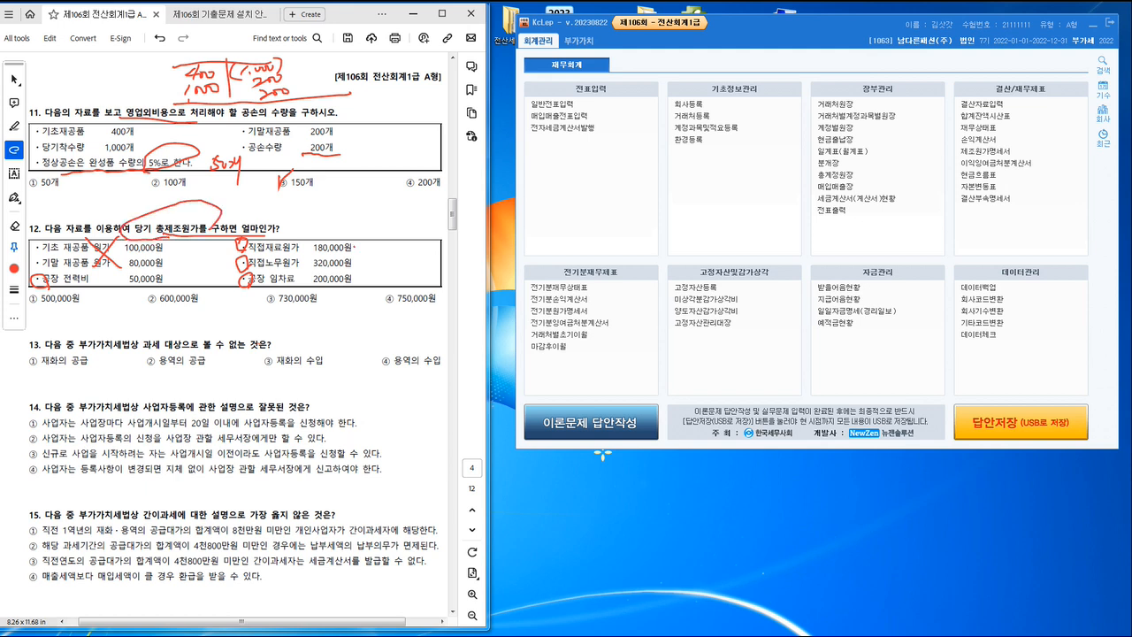
{"action": "left_click_drag", "start_coordinate": [354, 247], "coordinate": [350, 284]}
{"action": "left_click_drag", "start_coordinate": [387, 302], "coordinate": [399, 289]}
Step: Underline question 13's 대상으로 볼 수 없는 것은 and check-mark answer ④ 용역의 수입
{"action": "left_click_drag", "start_coordinate": [157, 352], "coordinate": [271, 344]}
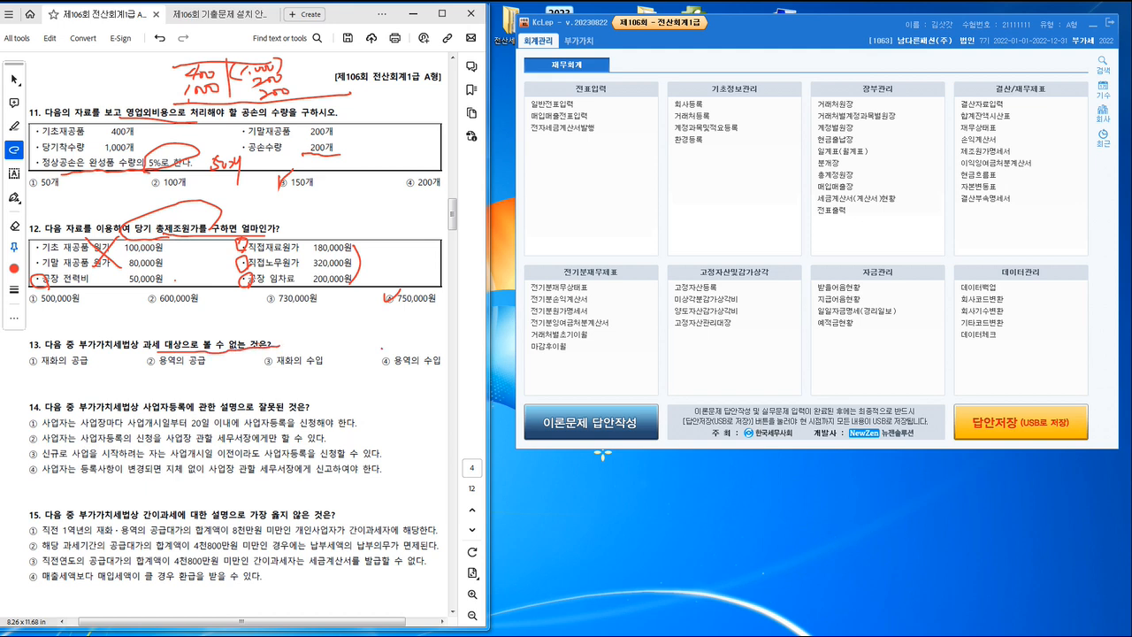
{"action": "left_click_drag", "start_coordinate": [381, 352], "coordinate": [397, 348]}
{"action": "scroll", "coordinate": [397, 348], "scroll_direction": "down", "scroll_amount": 1}
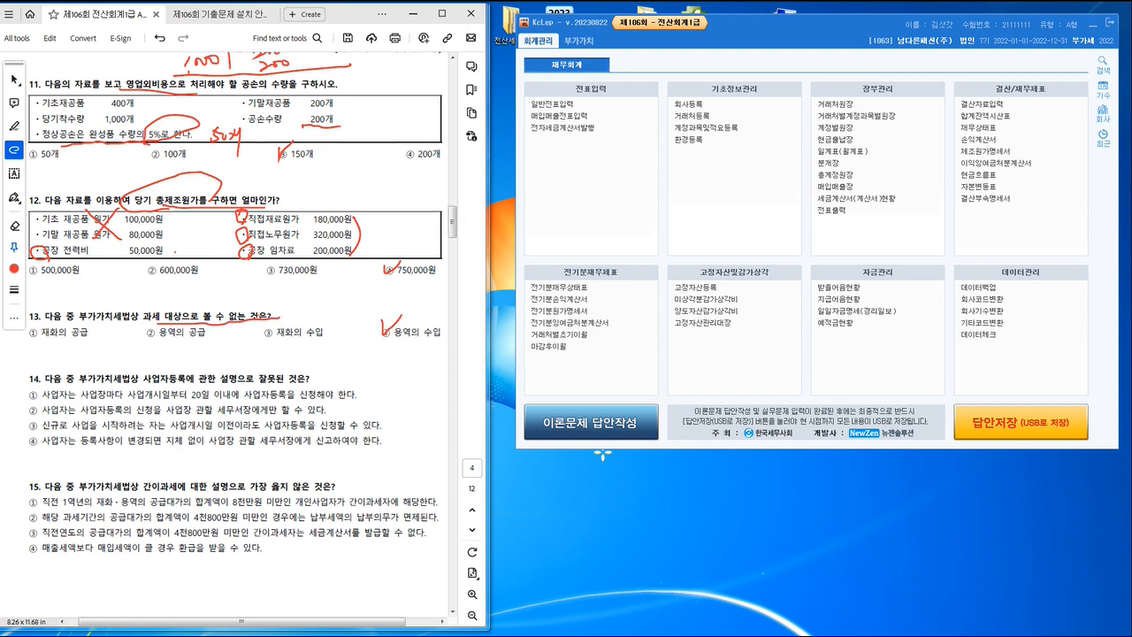
Step: Underline key text in question 14's heading and options ① and ②, check-mark answer ②, and circle 잘못된
{"action": "scroll", "coordinate": [243, 301], "scroll_direction": "down", "scroll_amount": 2}
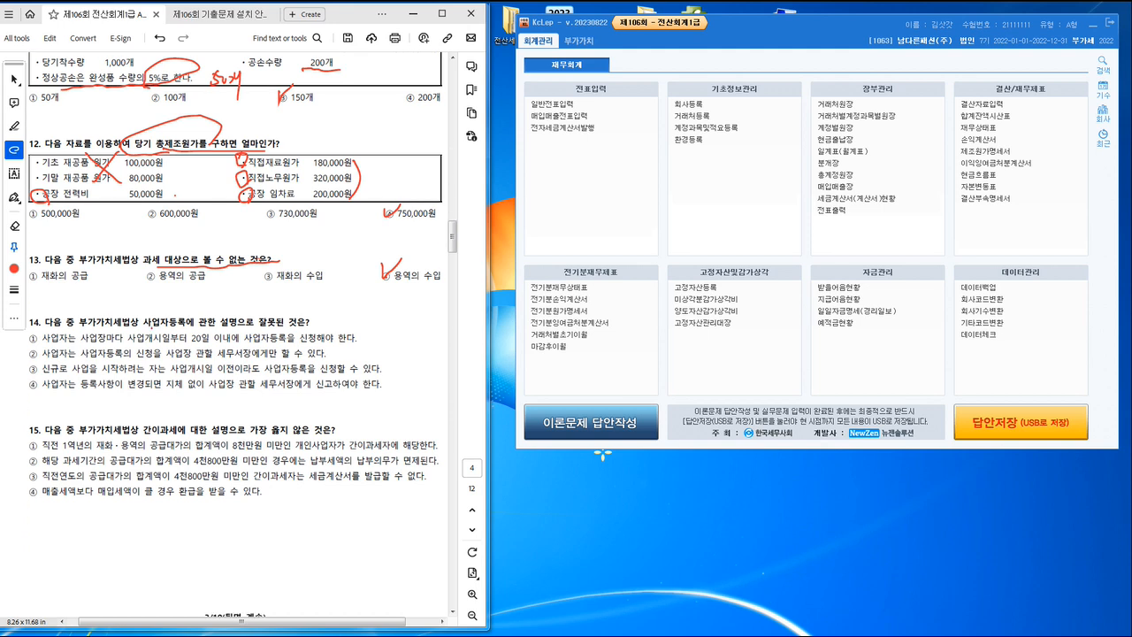
{"action": "left_click_drag", "start_coordinate": [152, 327], "coordinate": [297, 324]}
{"action": "left_click_drag", "start_coordinate": [205, 344], "coordinate": [348, 344]}
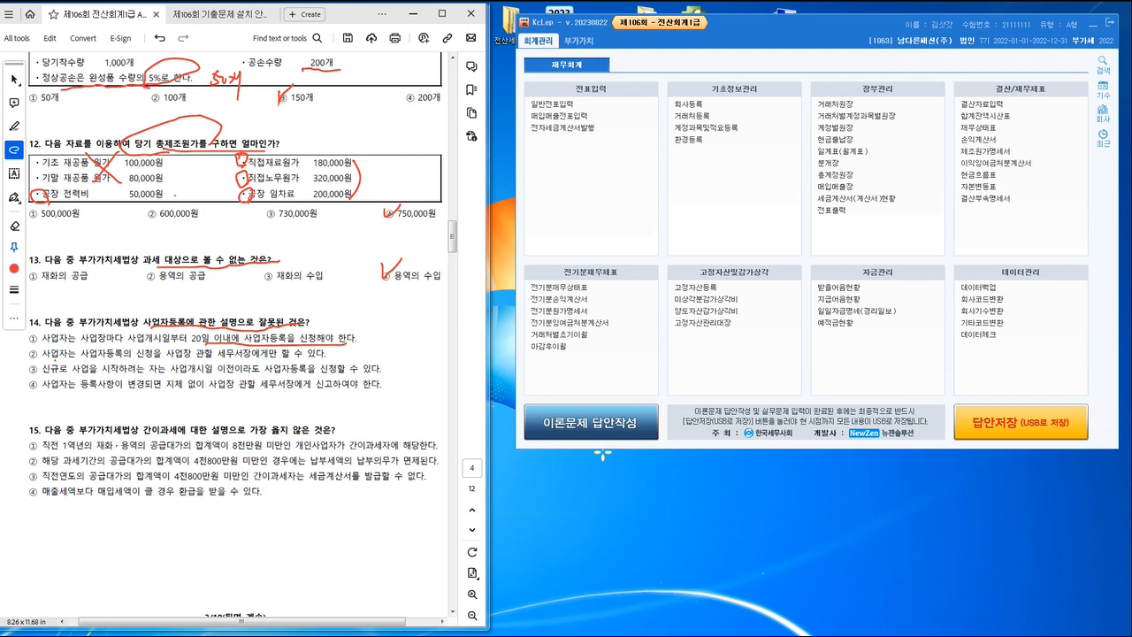
{"action": "left_click_drag", "start_coordinate": [53, 361], "coordinate": [281, 364]}
{"action": "mouse_move", "coordinate": [30, 346]}
{"action": "left_mouse_down"}
{"action": "mouse_move", "coordinate": [34, 363]}
{"action": "mouse_move", "coordinate": [49, 346]}
{"action": "left_mouse_up"}
{"action": "mouse_move", "coordinate": [269, 306]}
{"action": "left_mouse_down"}
{"action": "mouse_move", "coordinate": [268, 336]}
{"action": "mouse_move", "coordinate": [260, 304]}
{"action": "left_mouse_up"}
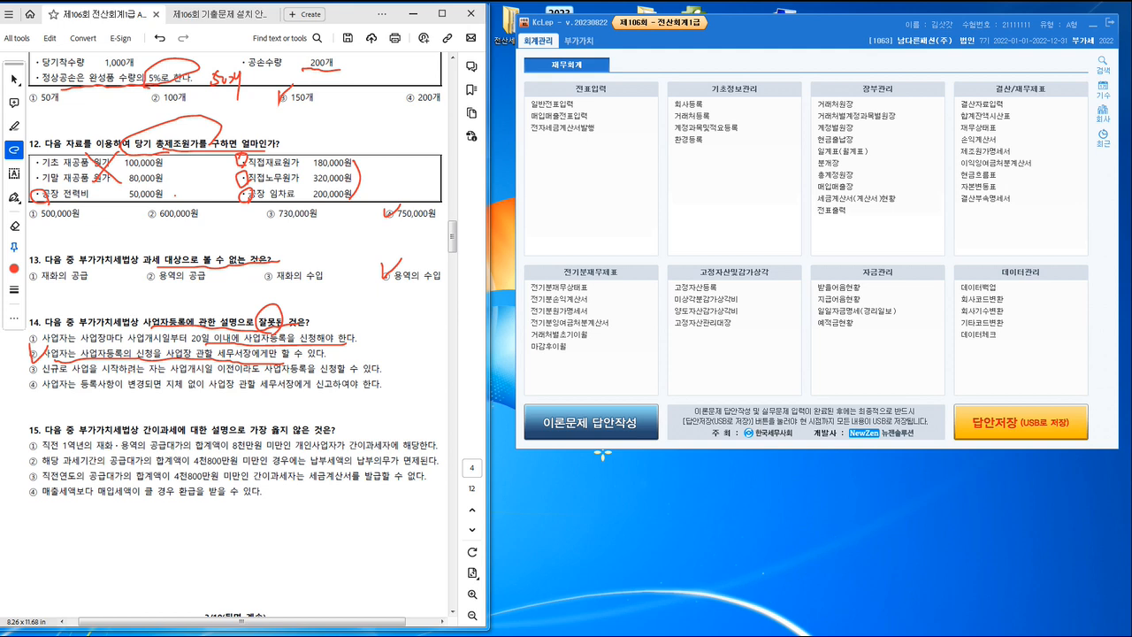
Step: Underline the pre-opening application phrase in question 14's option ③ and 등록사항이 변경되면 and 세무서장에게 in option ④
{"action": "left_click_drag", "start_coordinate": [133, 375], "coordinate": [364, 379]}
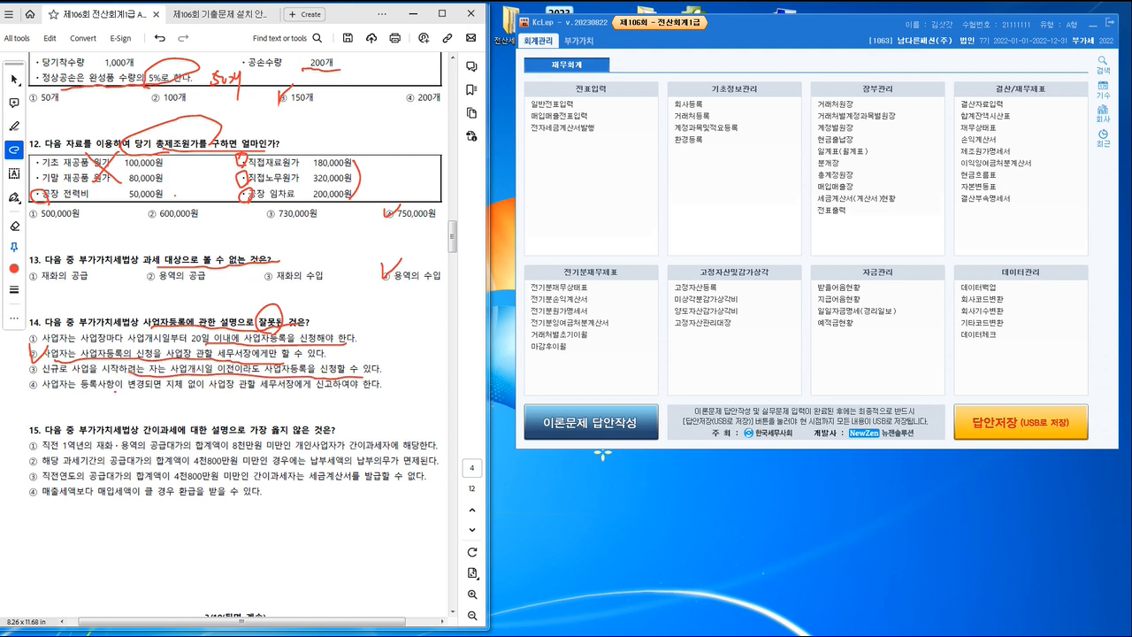
{"action": "left_click_drag", "start_coordinate": [81, 391], "coordinate": [191, 393]}
{"action": "left_click_drag", "start_coordinate": [286, 398], "coordinate": [314, 399]}
Step: Underline 간이과세에 대한 and 옳지 않은 in question 15, underline option ④, cross out its ending, and circle ④
{"action": "left_click_drag", "start_coordinate": [98, 433], "coordinate": [217, 438]}
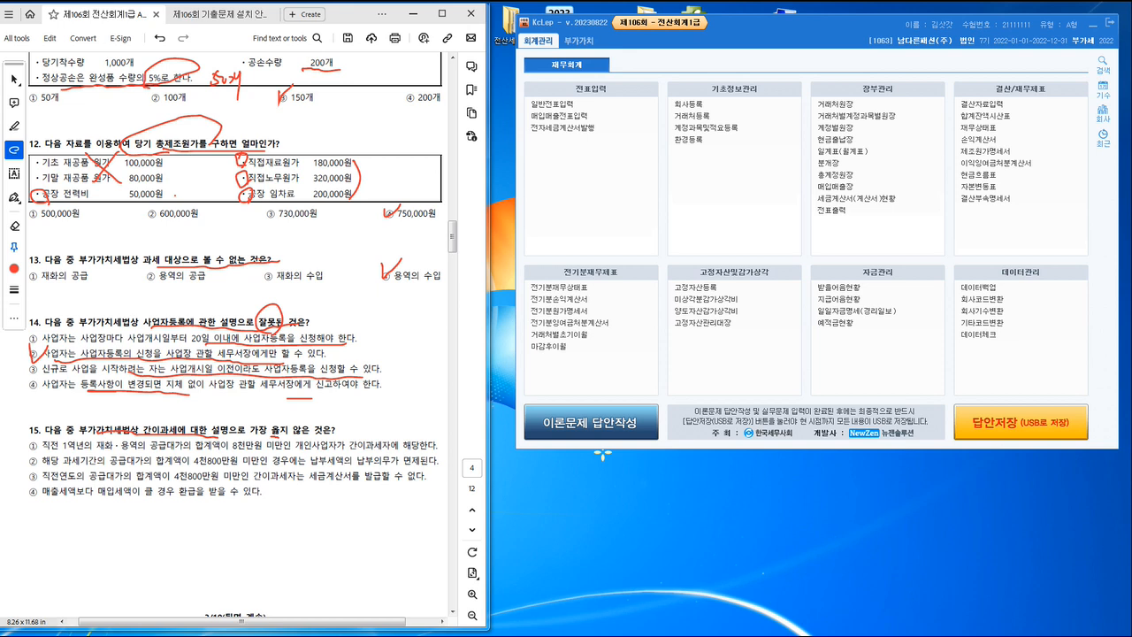
{"action": "left_click_drag", "start_coordinate": [278, 438], "coordinate": [297, 439]}
{"action": "left_click_drag", "start_coordinate": [43, 500], "coordinate": [258, 501]}
{"action": "left_click_drag", "start_coordinate": [258, 482], "coordinate": [244, 502]}
{"action": "mouse_move", "coordinate": [41, 501]}
{"action": "left_mouse_down"}
{"action": "mouse_move", "coordinate": [19, 492]}
{"action": "mouse_move", "coordinate": [39, 488]}
{"action": "left_mouse_up"}
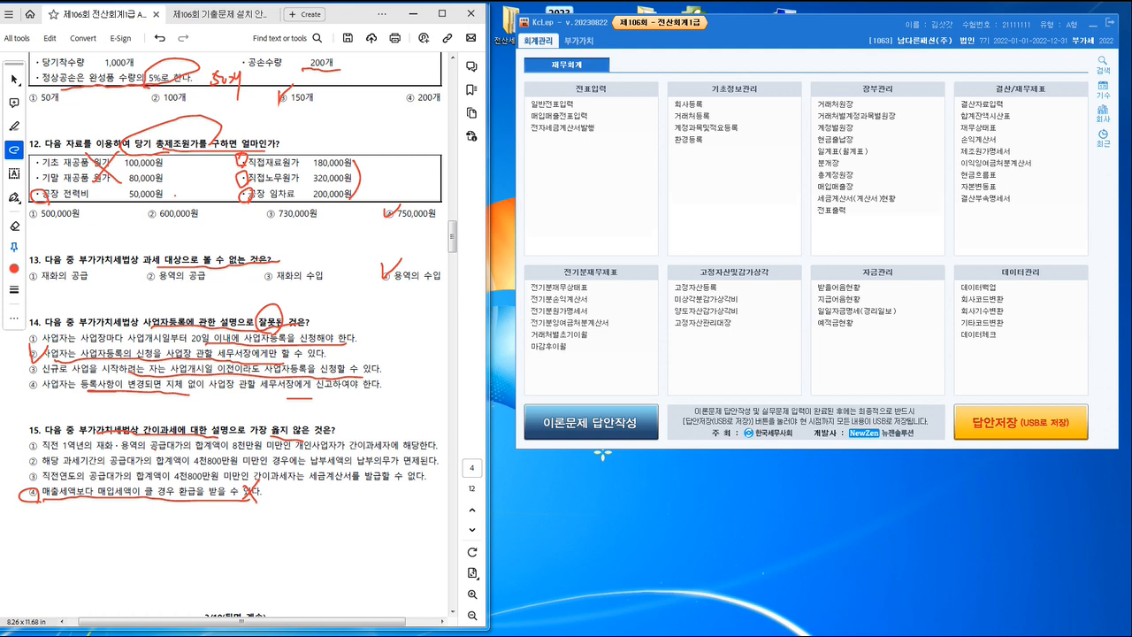
Step: Underline the 8천만원 and 4천800만원 conditions and their consequences in question 15's options ①, ② and ③
{"action": "left_click_drag", "start_coordinate": [154, 452], "coordinate": [359, 451]}
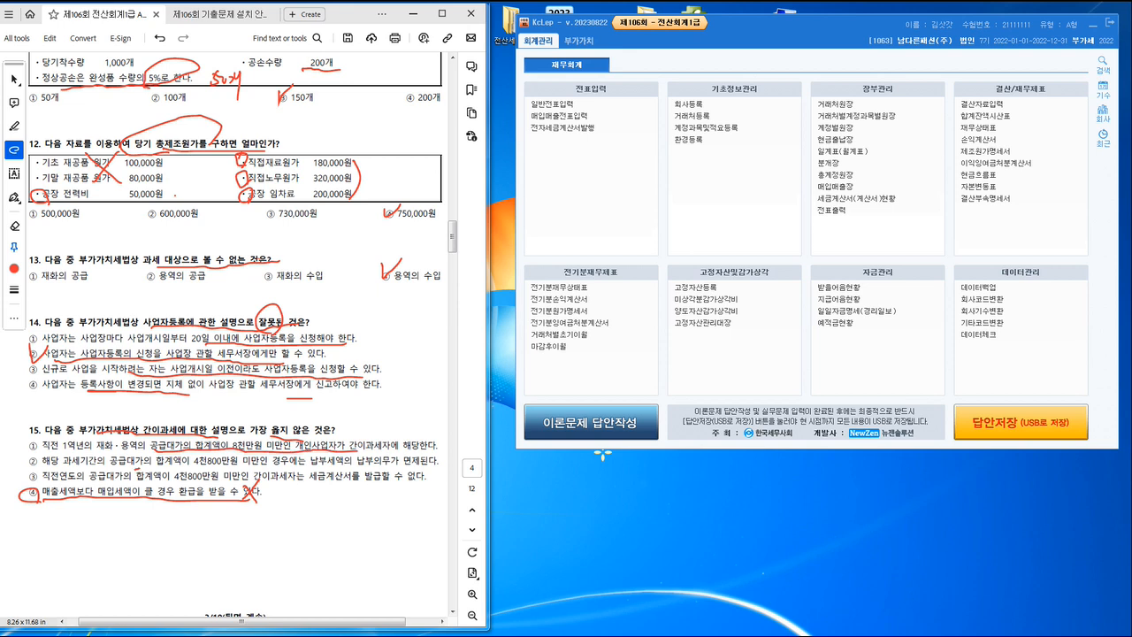
{"action": "left_click_drag", "start_coordinate": [139, 467], "coordinate": [184, 466]}
{"action": "left_click_drag", "start_coordinate": [254, 469], "coordinate": [425, 468]}
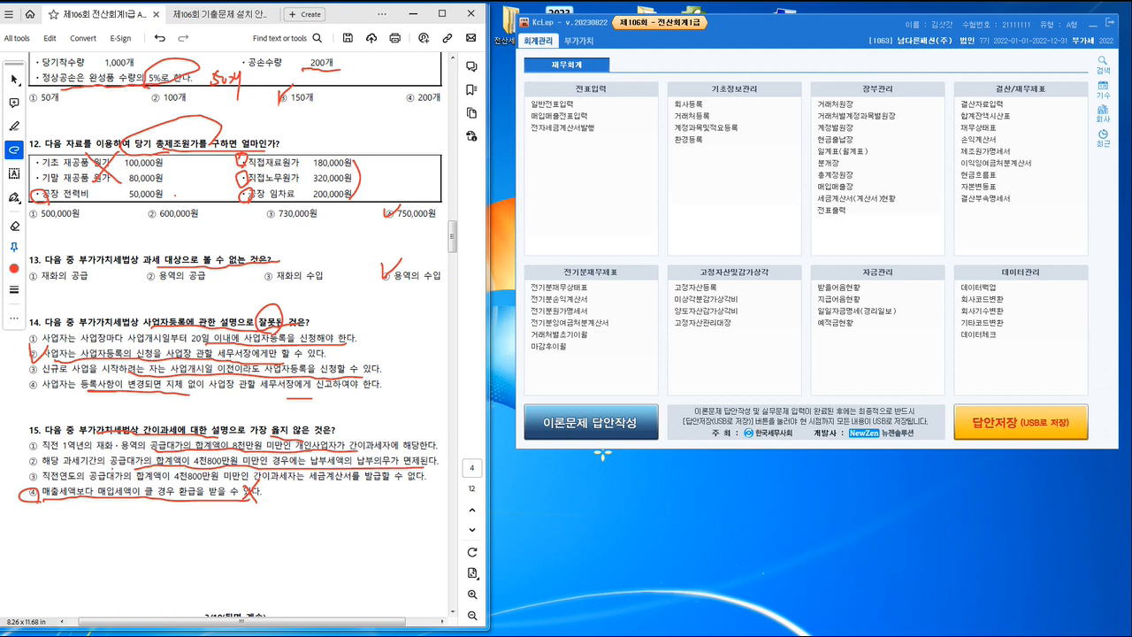
{"action": "left_click_drag", "start_coordinate": [131, 469], "coordinate": [112, 470]}
{"action": "left_click_drag", "start_coordinate": [153, 482], "coordinate": [417, 488]}
Step: Underline 적요를 추가 등록 and code 0511 in practical task [1], and look up account 0511 in KcLep's 계정과목및적요등록
{"action": "scroll", "coordinate": [418, 488], "scroll_direction": "down", "scroll_amount": 1}
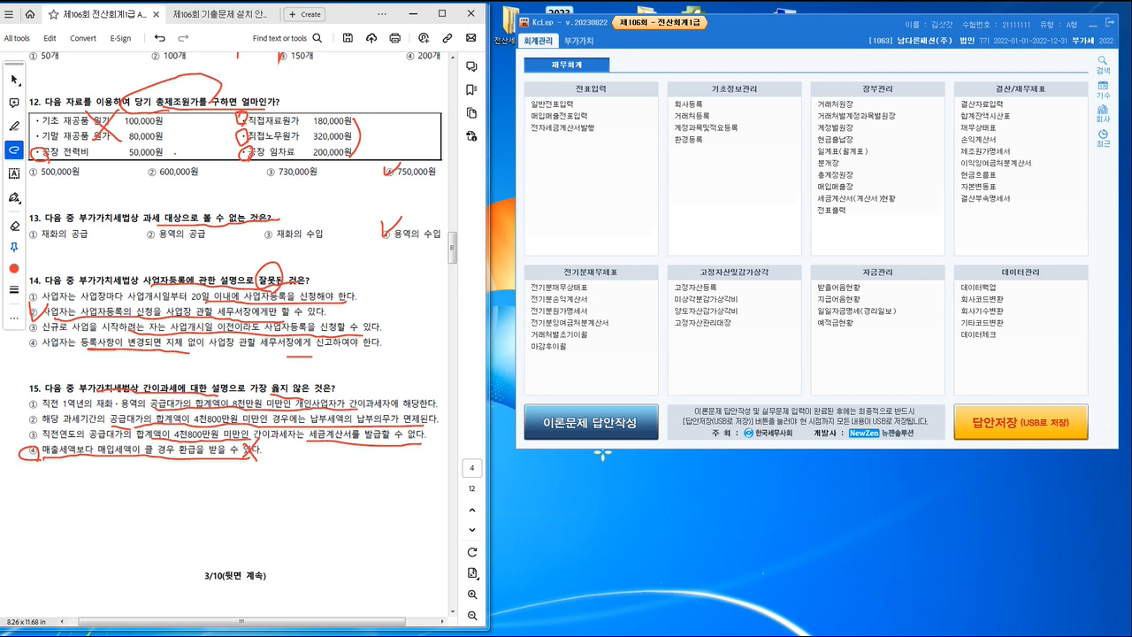
{"action": "scroll", "coordinate": [243, 345], "scroll_direction": "down", "scroll_amount": 10}
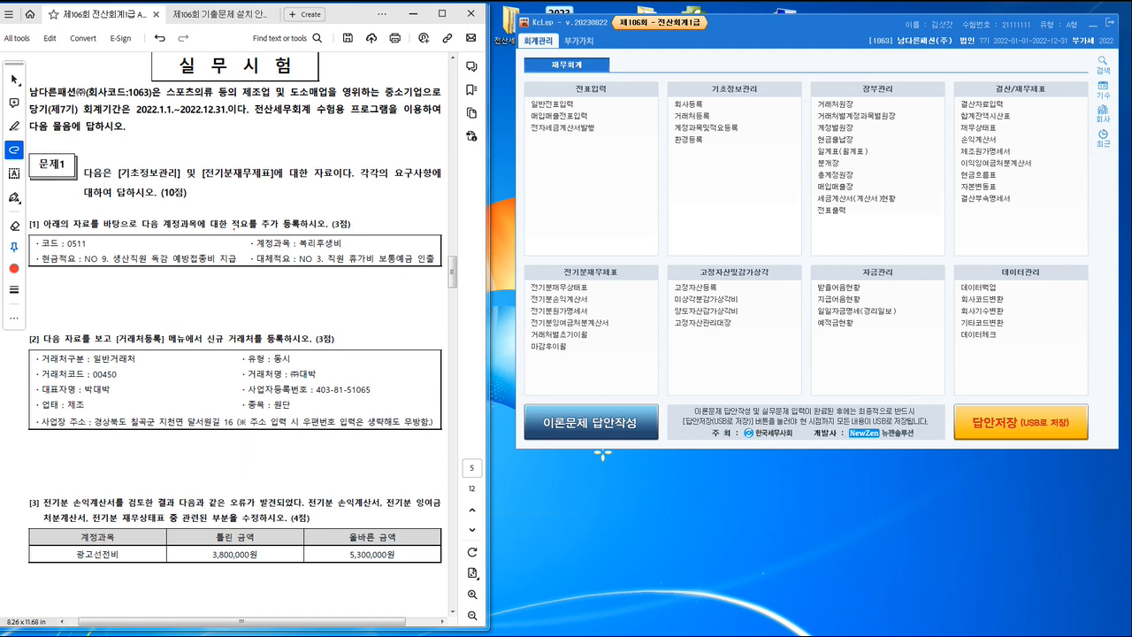
{"action": "left_click_drag", "start_coordinate": [233, 228], "coordinate": [297, 228]}
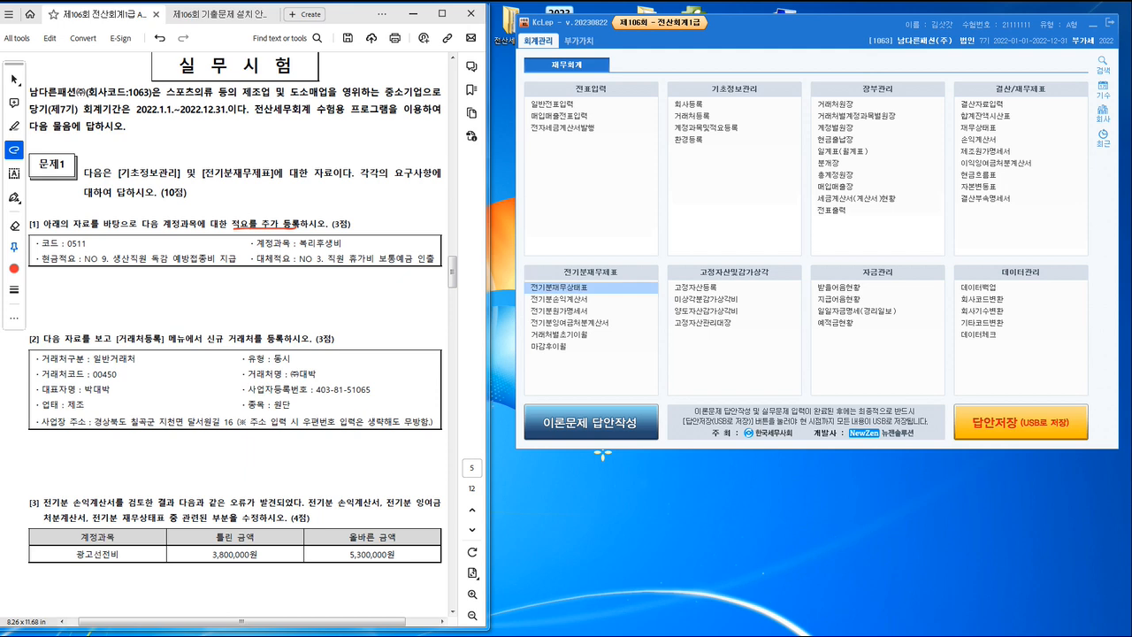
{"action": "left_click", "coordinate": [738, 127]}
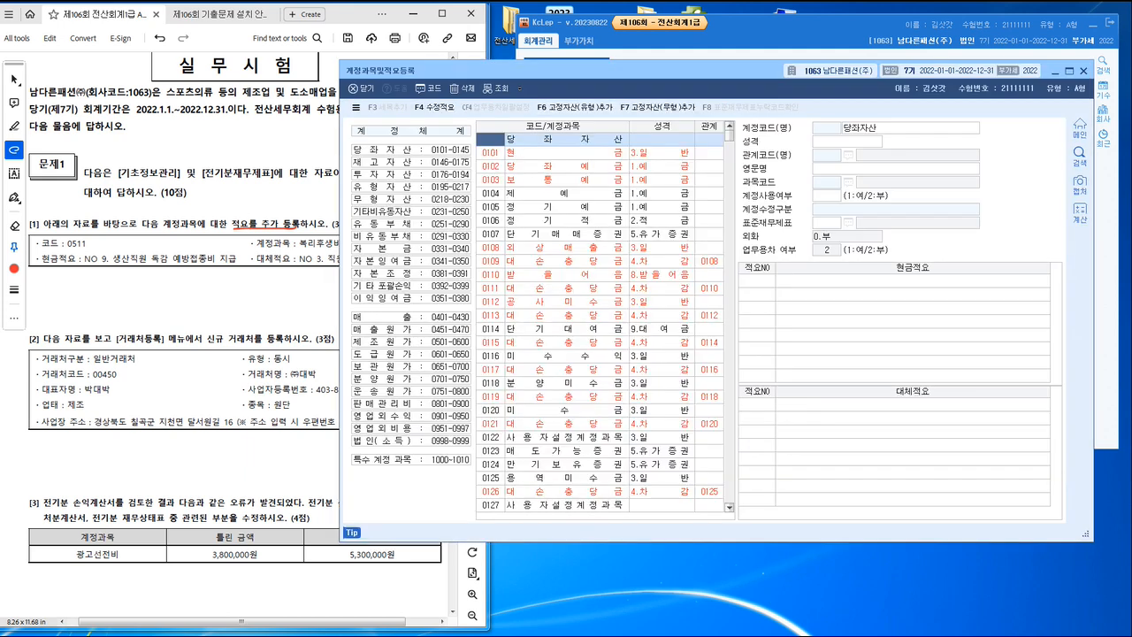
{"action": "left_click_drag", "start_coordinate": [619, 70], "coordinate": [667, 66]}
{"action": "left_click_drag", "start_coordinate": [70, 249], "coordinate": [86, 249]}
{"action": "left_click", "coordinate": [597, 136]}
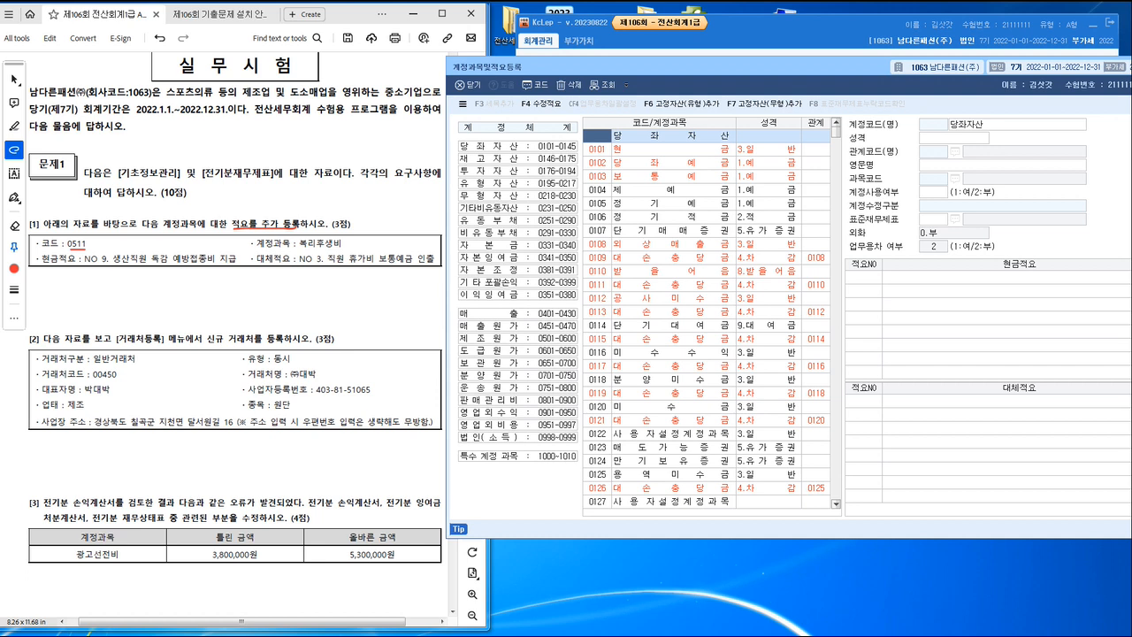
{"action": "type", "text": "511"}
{"action": "key", "text": "Return"}
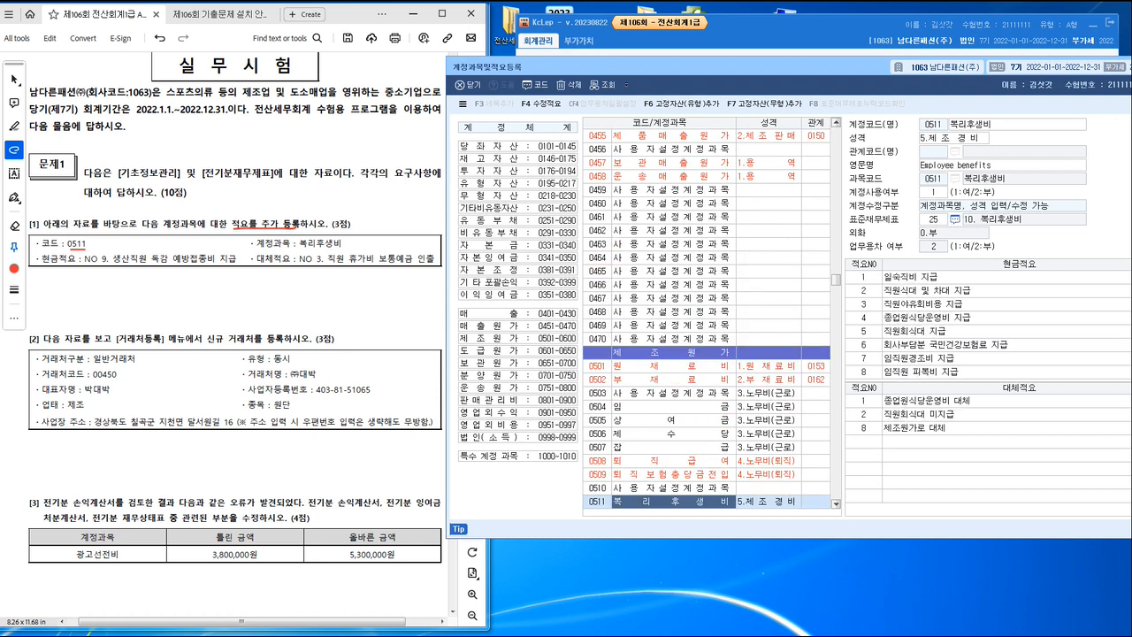
Step: Add cash memo (현금적요) no. 9, 생산직원 독감 예방접종비 지급, to account 0511 복리후생비
{"action": "left_click", "coordinate": [864, 371]}
{"action": "key", "text": "Down"}
{"action": "type", "text": "9"}
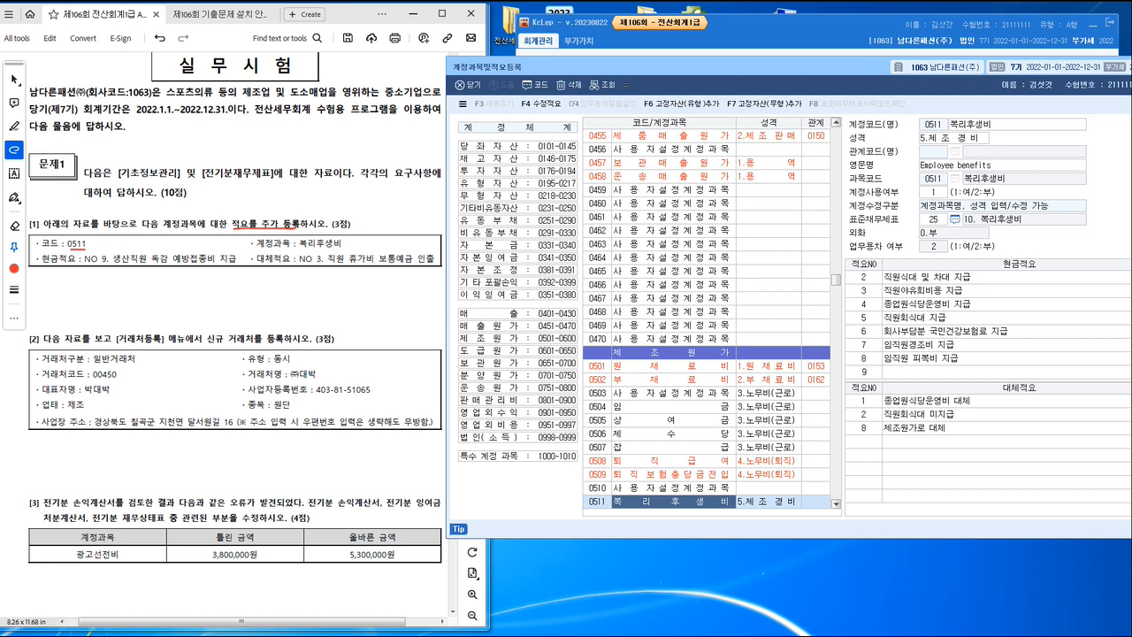
{"action": "key", "text": "Return"}
{"action": "type", "text": "생산지"}
{"action": "type", "text": "직원"}
{"action": "type", "text": " 독감"}
{"action": "type", "text": "예방"}
{"action": "type", "text": "접"}
{"action": "type", "text": "종비 지"}
{"action": "type", "text": "급"}
{"action": "key", "text": "Return"}
Step: Add transfer memo (대체적요) no. 3, 직원 휴가비 보통예금 인출, to account 0511 and close 계정과목및적요등록
{"action": "key", "text": "Return"}
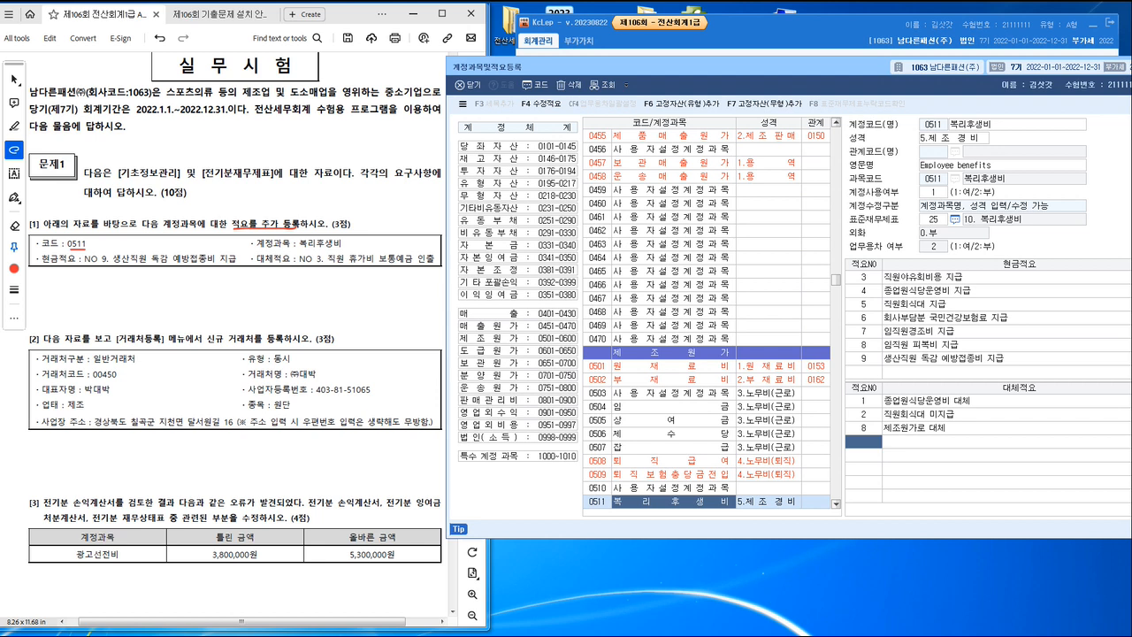
{"action": "type", "text": "3"}
{"action": "key", "text": "Return"}
{"action": "type", "text": "ㅈ"}
{"action": "type", "text": "직원"}
{"action": "type", "text": " 휴가비"}
{"action": "type", "text": " 보통예"}
{"action": "type", "text": "금 인"}
{"action": "type", "text": "출"}
{"action": "key", "text": "Return"}
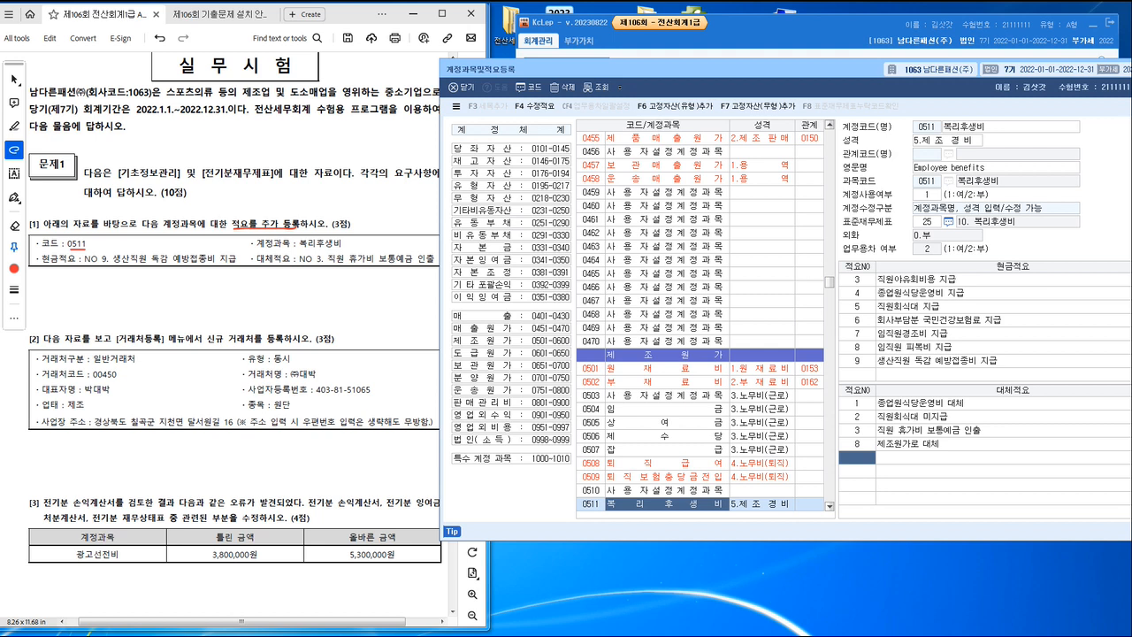
{"action": "left_click_drag", "start_coordinate": [672, 69], "coordinate": [545, 89]}
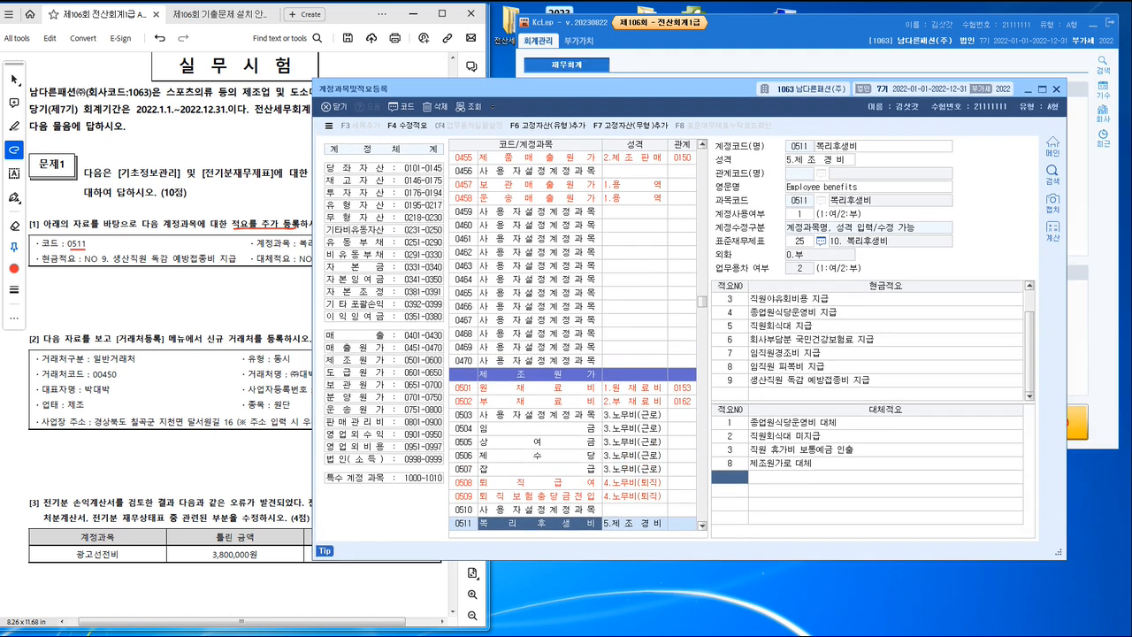
{"action": "left_click", "coordinate": [1055, 88]}
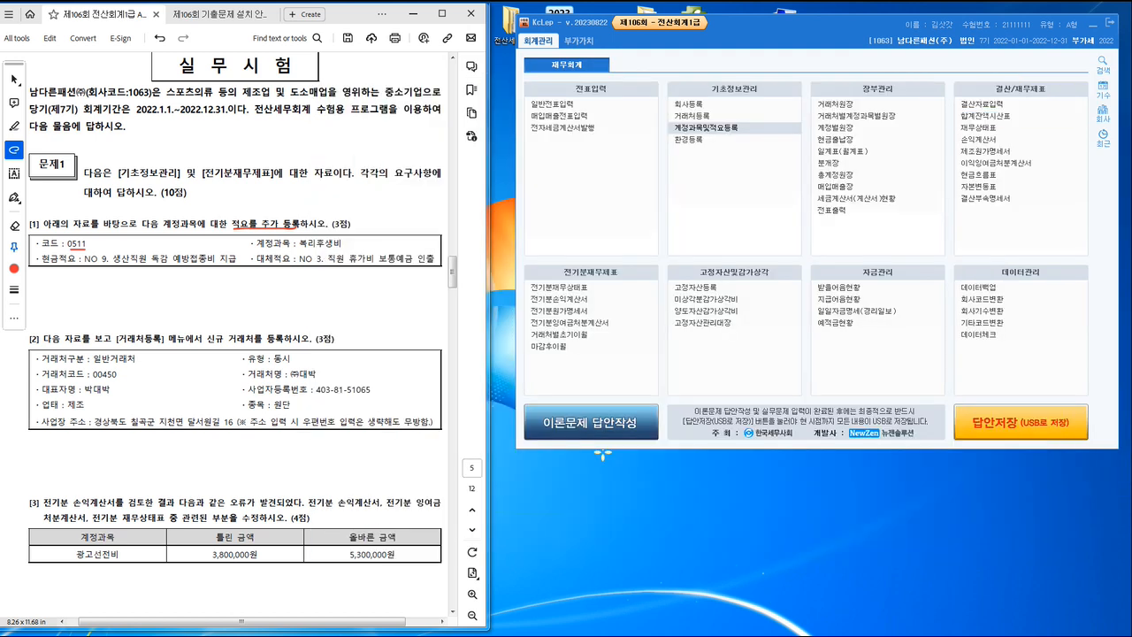
Step: Underline 신규 거래처를 등록 and code 00450 in task [2], and open 거래처등록 beside the exam PDF
{"action": "left_click_drag", "start_coordinate": [196, 347], "coordinate": [289, 344]}
{"action": "left_click", "coordinate": [693, 116]}
{"action": "left_click_drag", "start_coordinate": [575, 57], "coordinate": [740, 54]}
{"action": "left_click", "coordinate": [96, 364]}
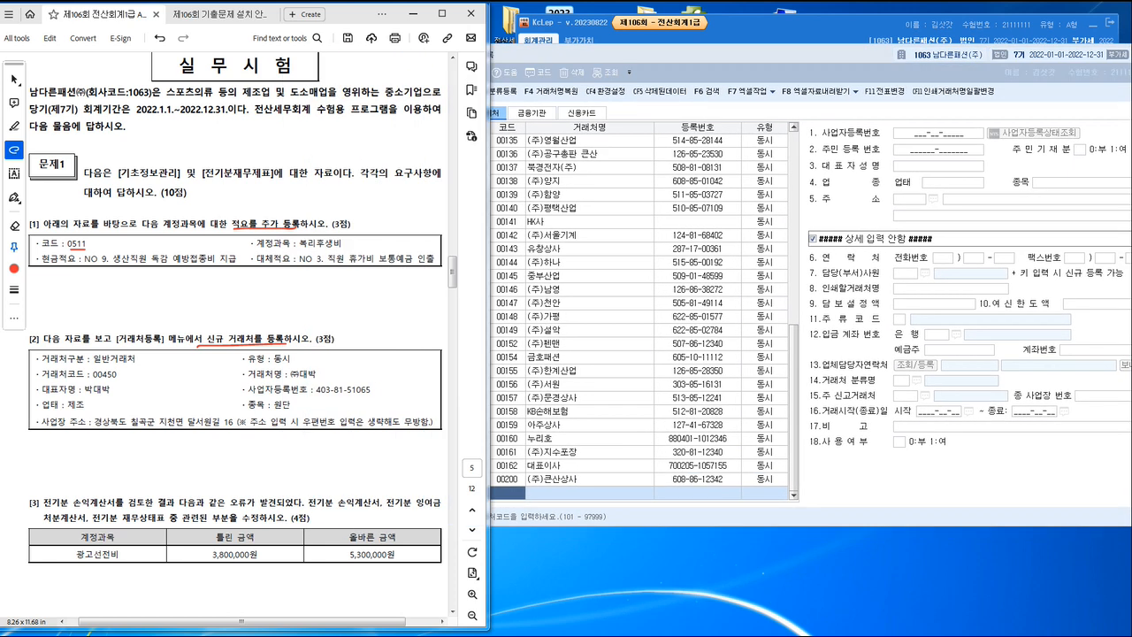
{"action": "left_click_drag", "start_coordinate": [90, 383], "coordinate": [119, 382]}
Step: Add a new general client in 거래처등록 with code 00450 and the name (주)대박
{"action": "left_click", "coordinate": [508, 493]}
{"action": "type", "text": "4"}
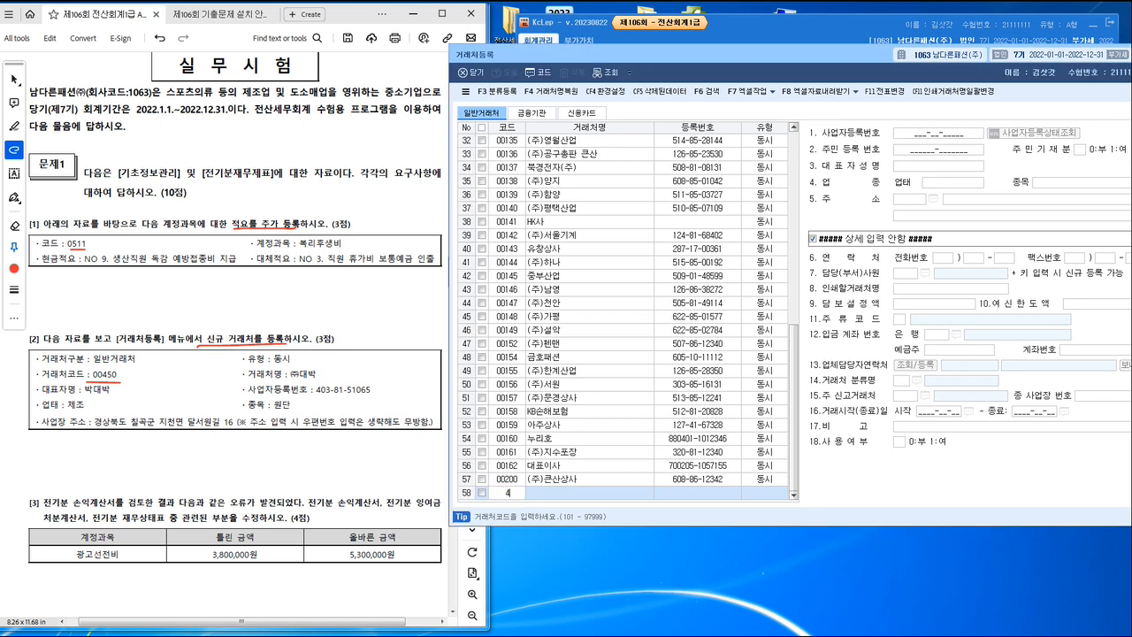
{"action": "type", "text": "50"}
{"action": "key", "text": "Return"}
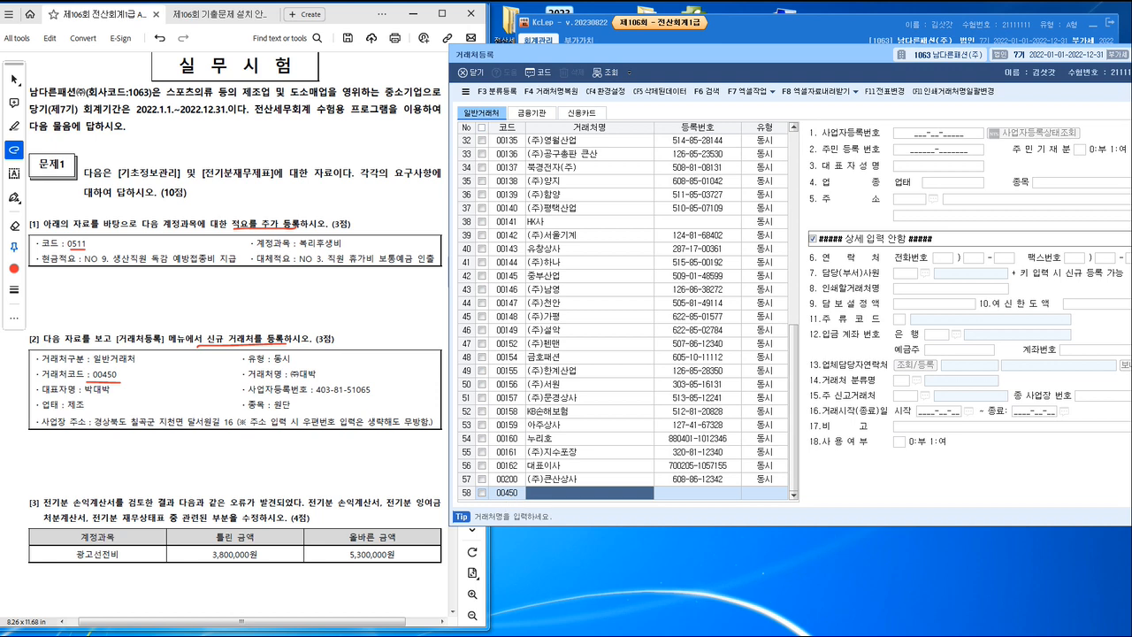
{"action": "type", "text": "("}
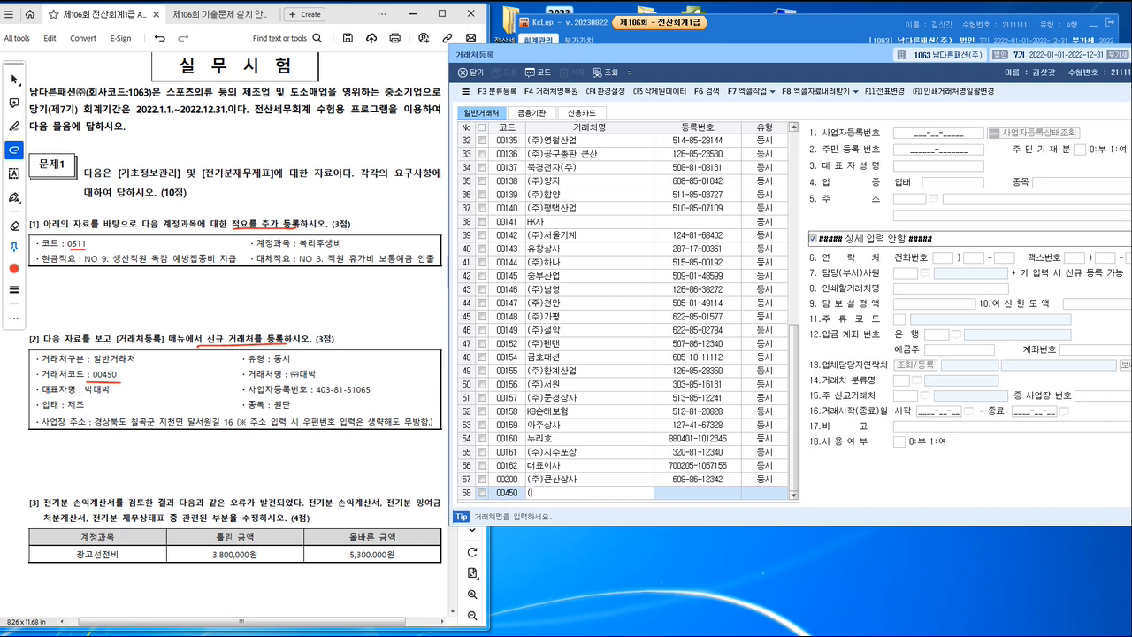
{"action": "type", "text": "주)대박"}
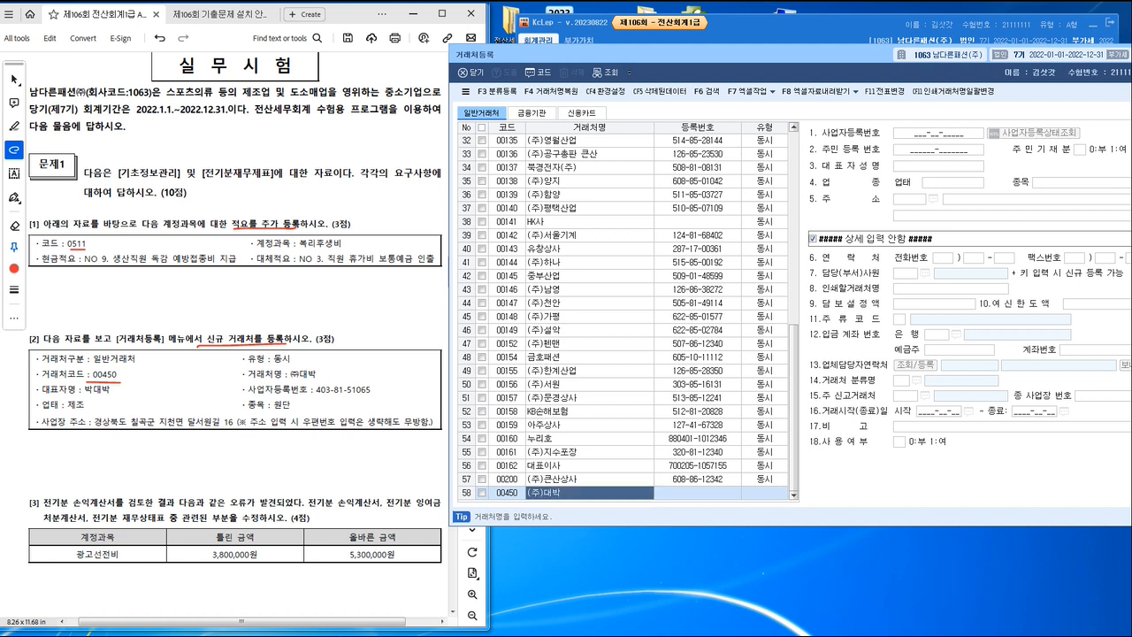
{"action": "key", "text": "Return"}
Step: Underline the 동시 type and the business registration number in task [2], and enter that number for client 00450
{"action": "mouse_move", "coordinate": [270, 366]}
{"action": "left_mouse_down"}
{"action": "mouse_move", "coordinate": [292, 366]}
{"action": "mouse_move", "coordinate": [279, 398]}
{"action": "left_mouse_up"}
{"action": "left_click", "coordinate": [938, 132]}
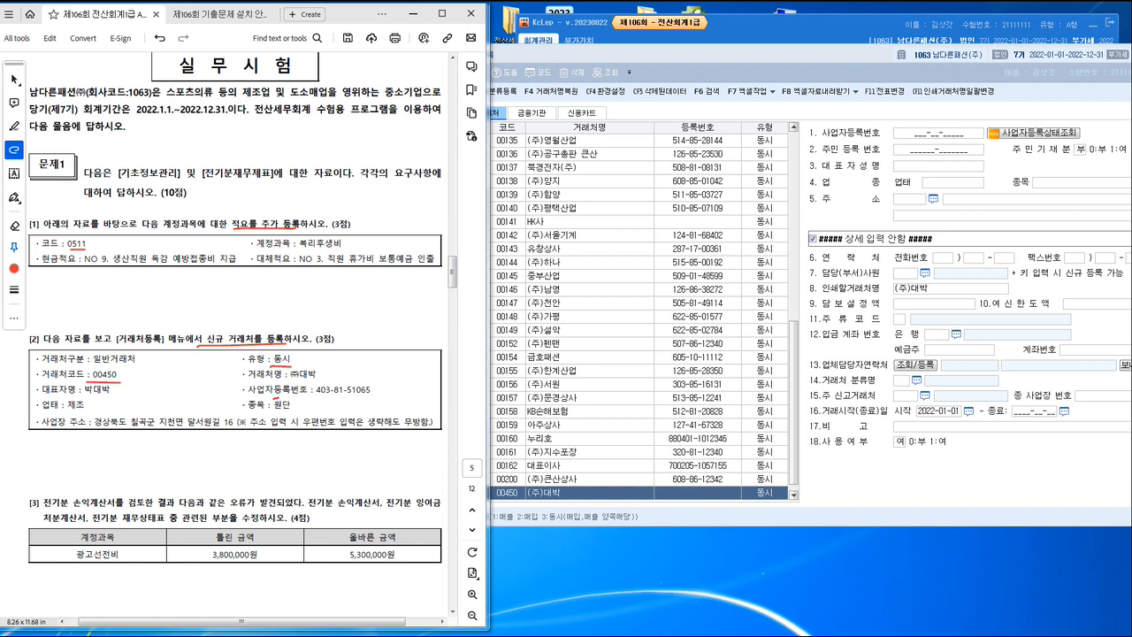
{"action": "left_click_drag", "start_coordinate": [278, 398], "coordinate": [350, 397]}
{"action": "left_click", "coordinate": [937, 132]}
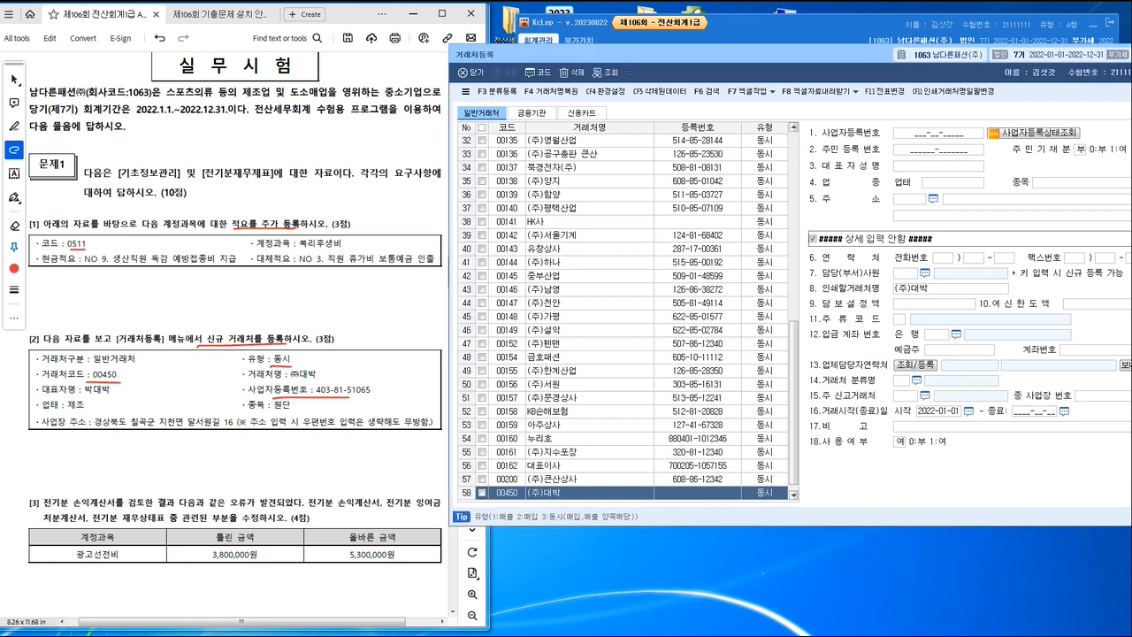
{"action": "type", "text": "40"}
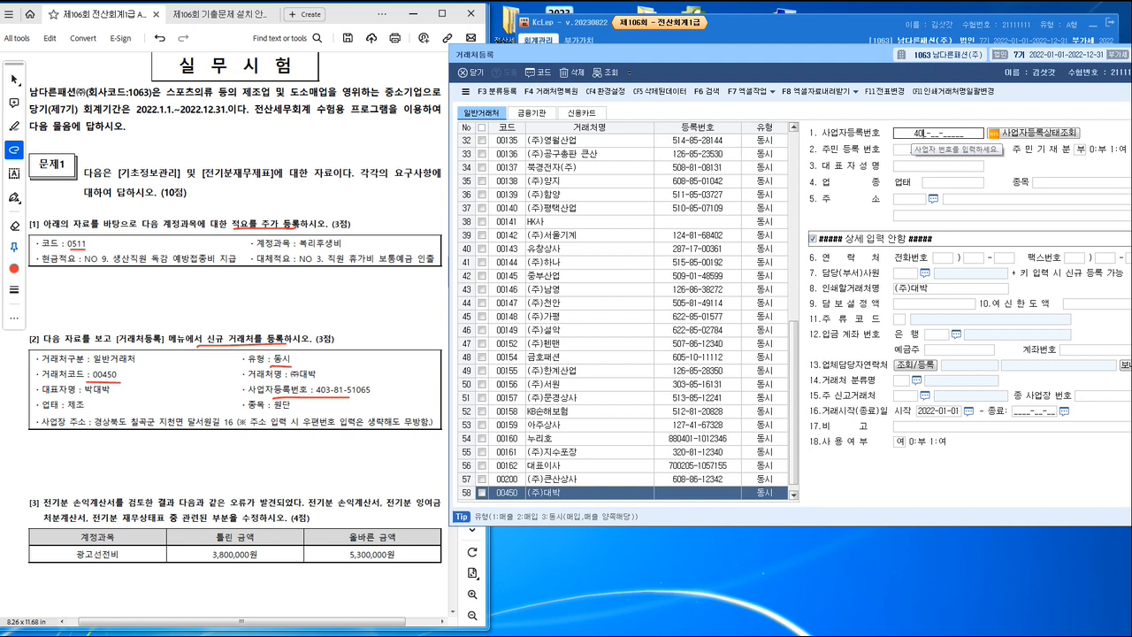
{"action": "type", "text": "3-81-"}
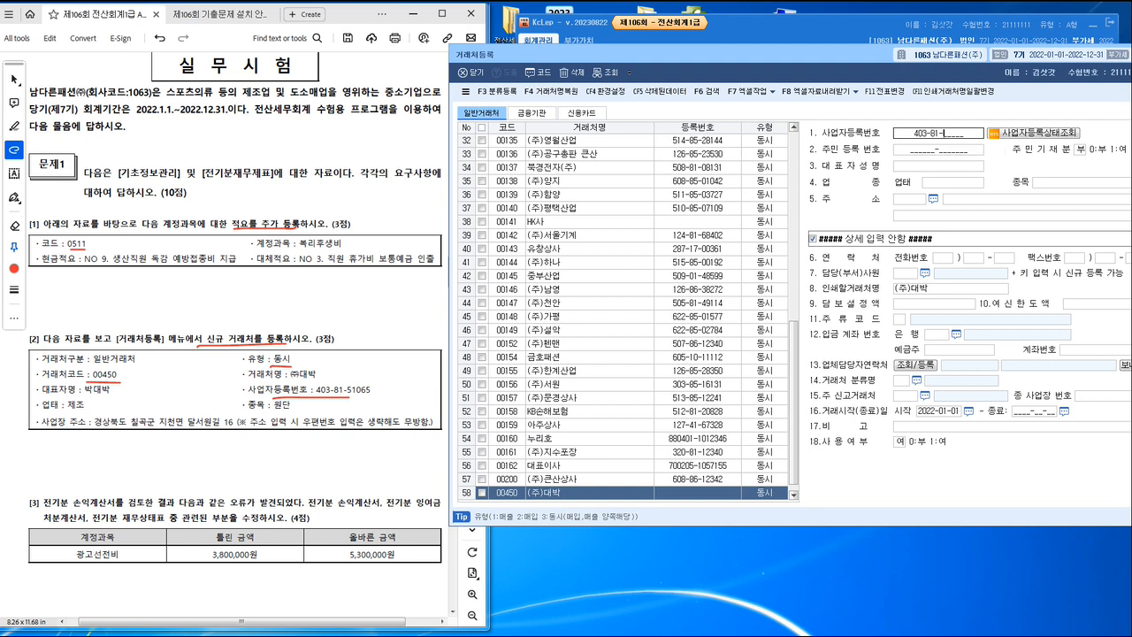
{"action": "type", "text": "51065"}
{"action": "key", "text": "Return"}
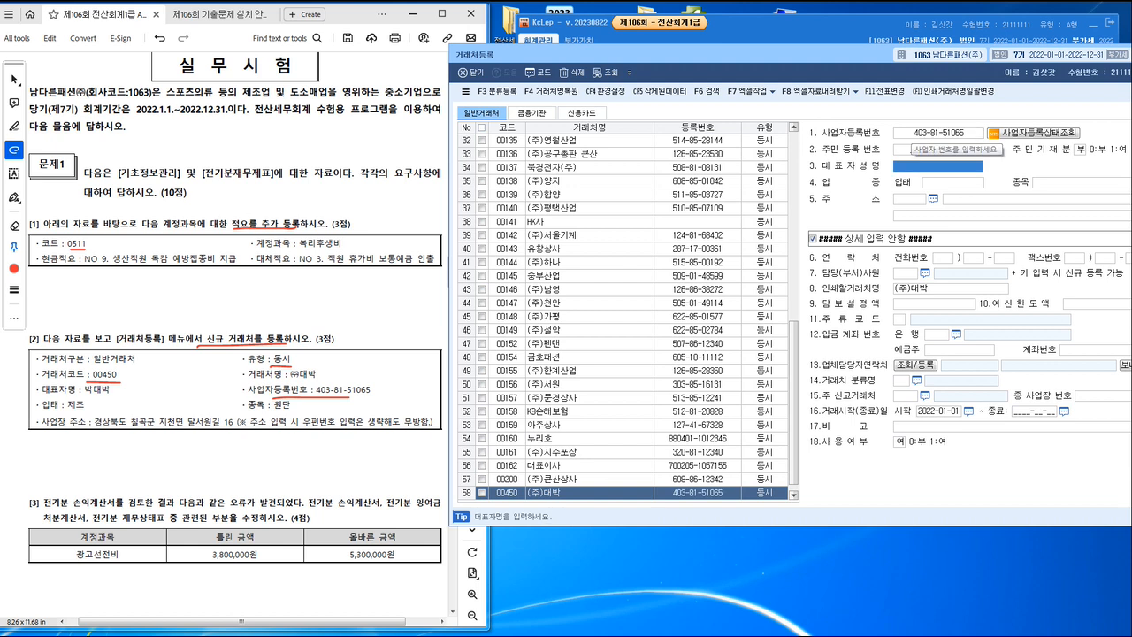
Step: Underline the representative's name in task [2] and enter it in client 00450's 대표자성명 field
{"action": "key", "text": "alt+Tab"}
{"action": "left_click_drag", "start_coordinate": [88, 394], "coordinate": [104, 394]}
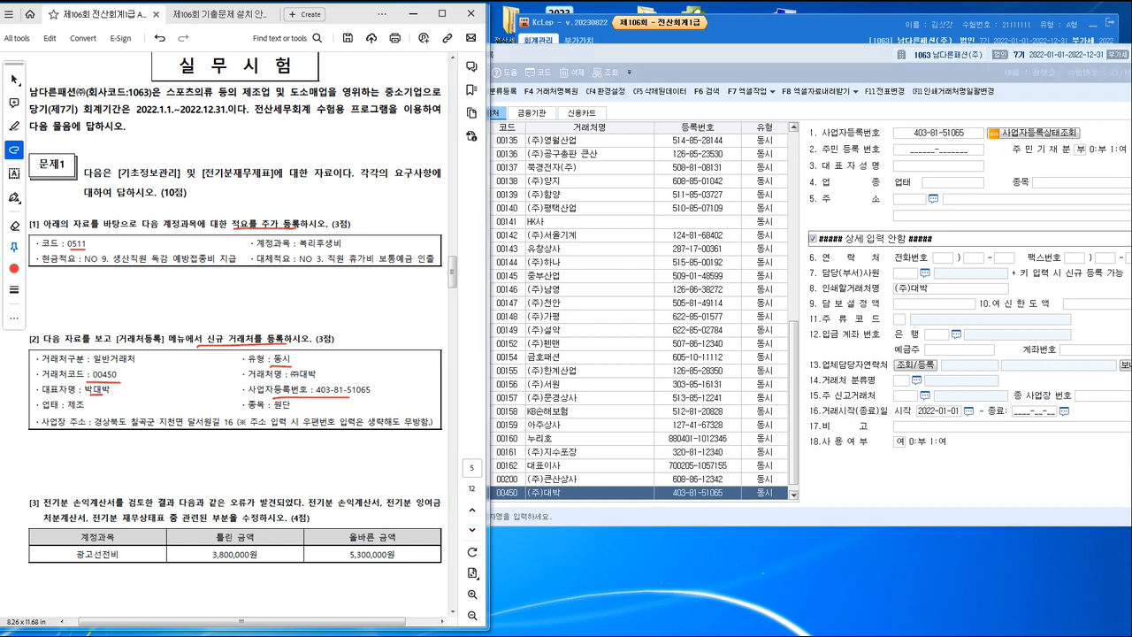
{"action": "key", "text": "alt+Tab"}
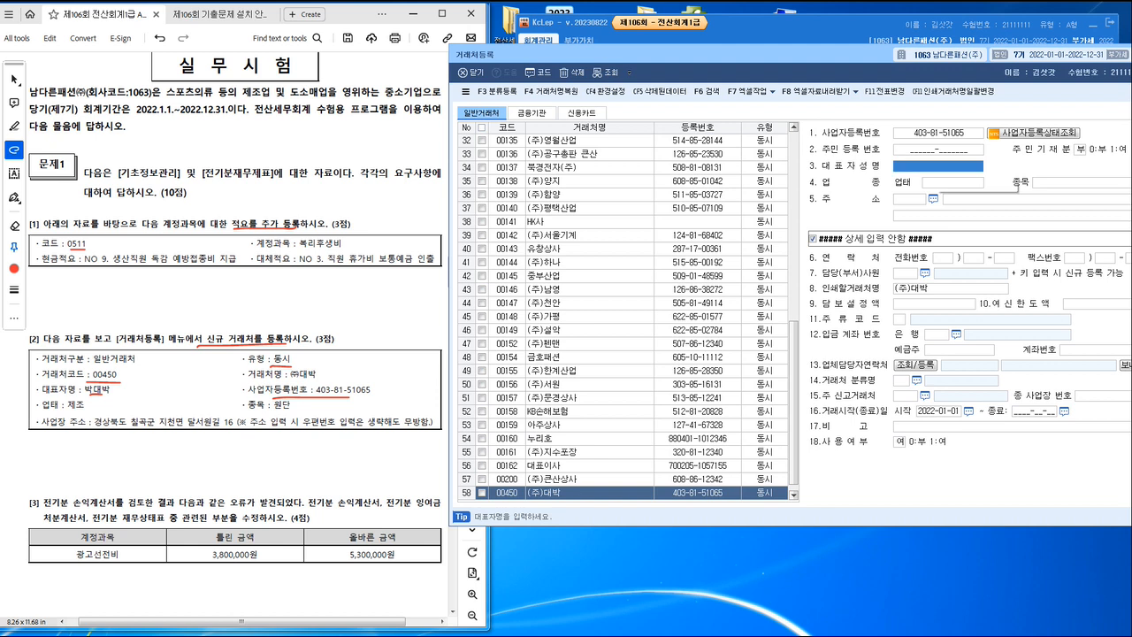
{"action": "type", "text": "ㅂ박대박"}
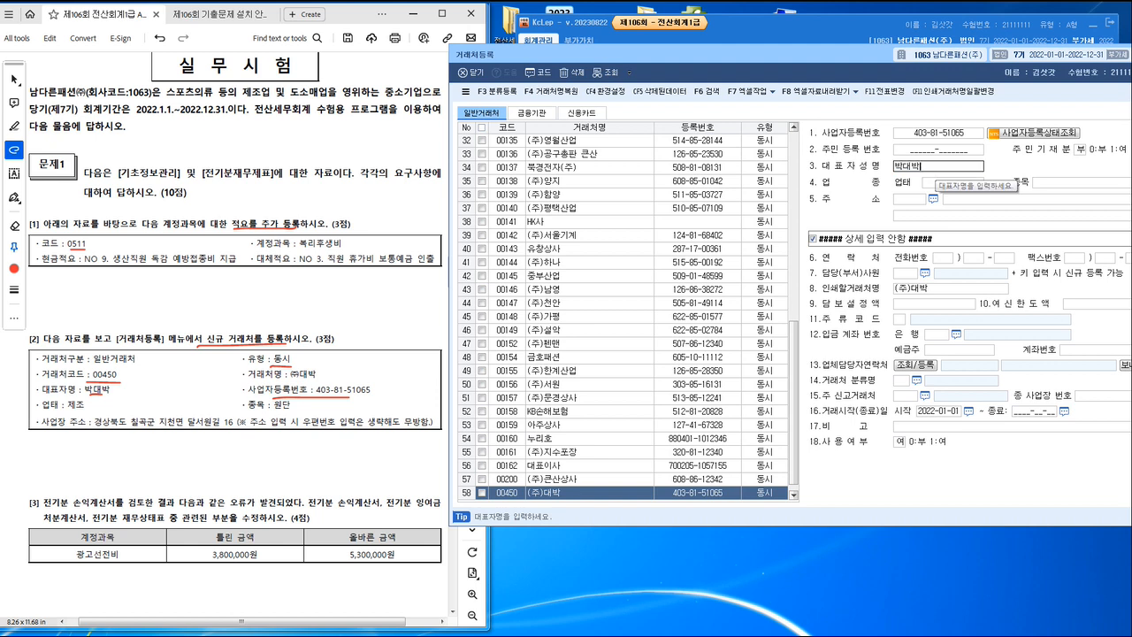
{"action": "key", "text": "Return"}
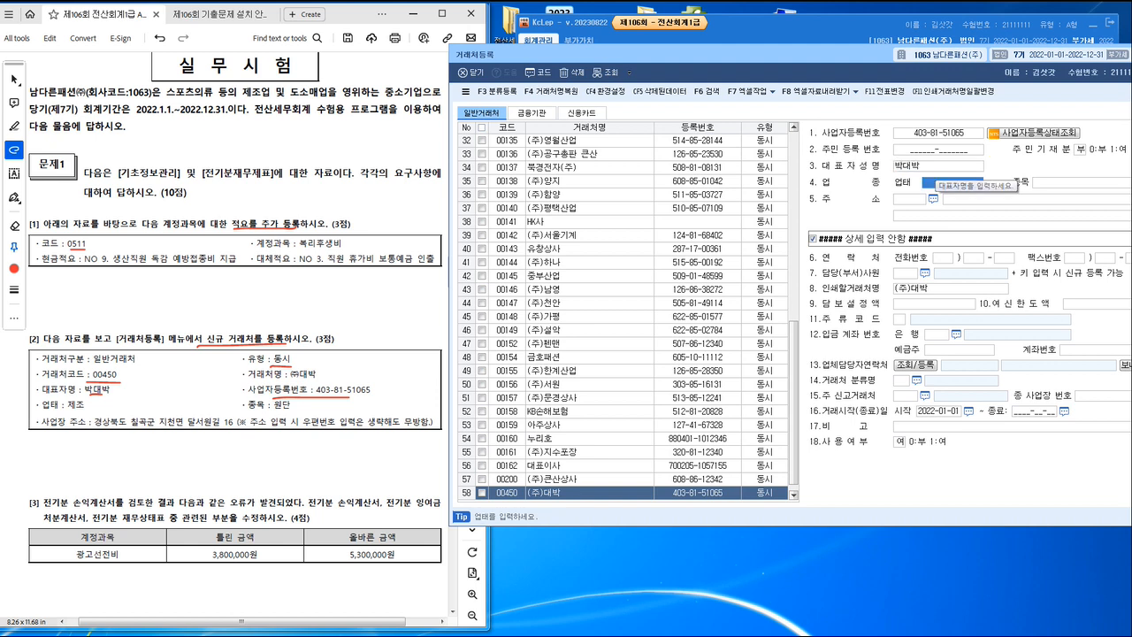
Step: Underline the business type and item in task [2], and enter 업태 제조 and 종목 원단 for client 00450
{"action": "key", "text": "alt+Tab"}
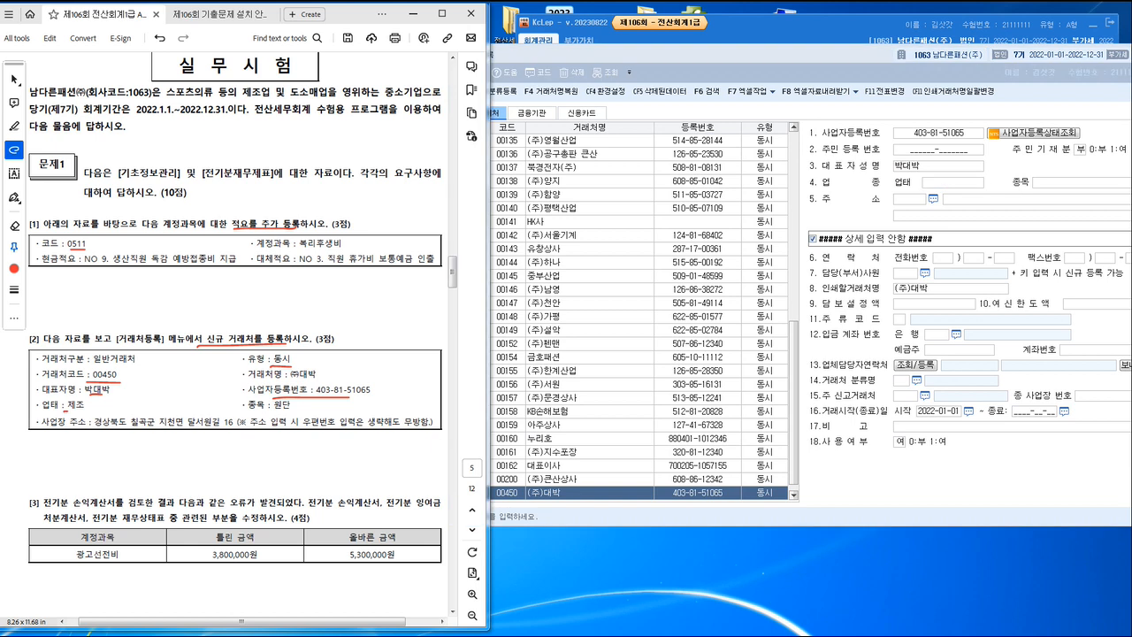
{"action": "left_click_drag", "start_coordinate": [62, 413], "coordinate": [99, 413]}
{"action": "left_click_drag", "start_coordinate": [258, 411], "coordinate": [354, 410]}
{"action": "key", "text": "alt+Tab"}
{"action": "type", "text": "ㅈ"}
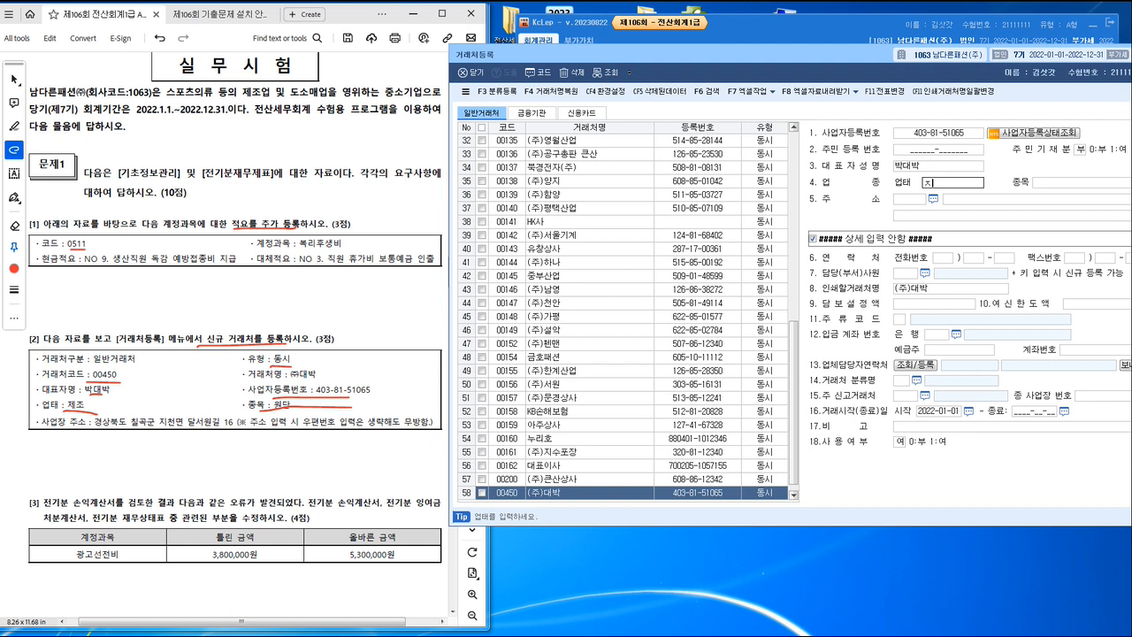
{"action": "type", "text": "ㅔ조"}
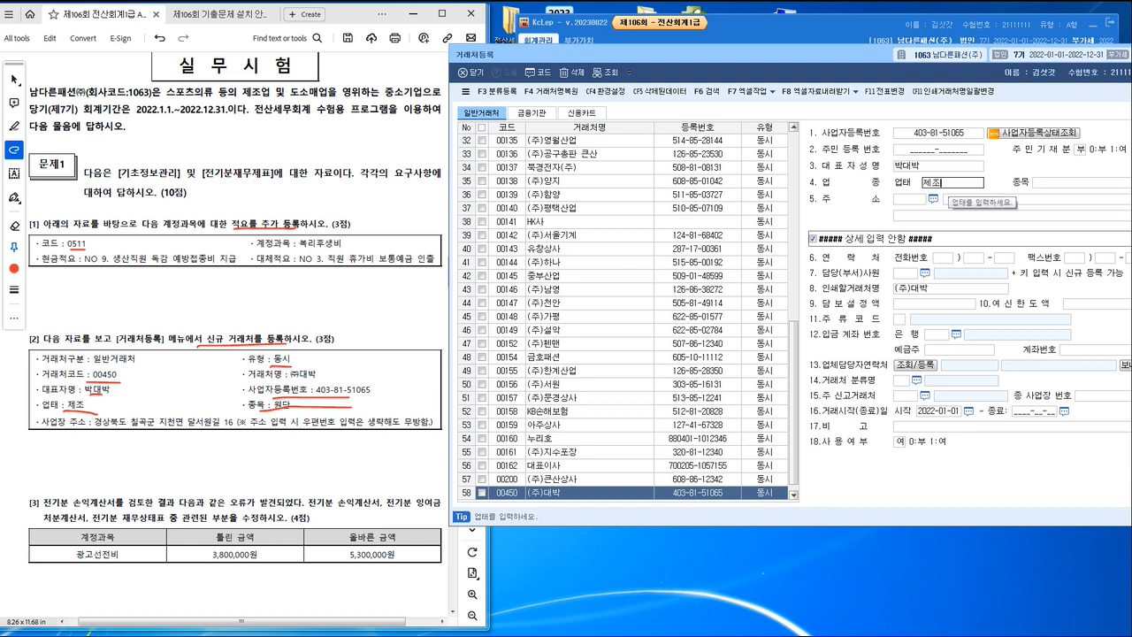
{"action": "key", "text": "Return"}
{"action": "type", "text": "원ㄷ"}
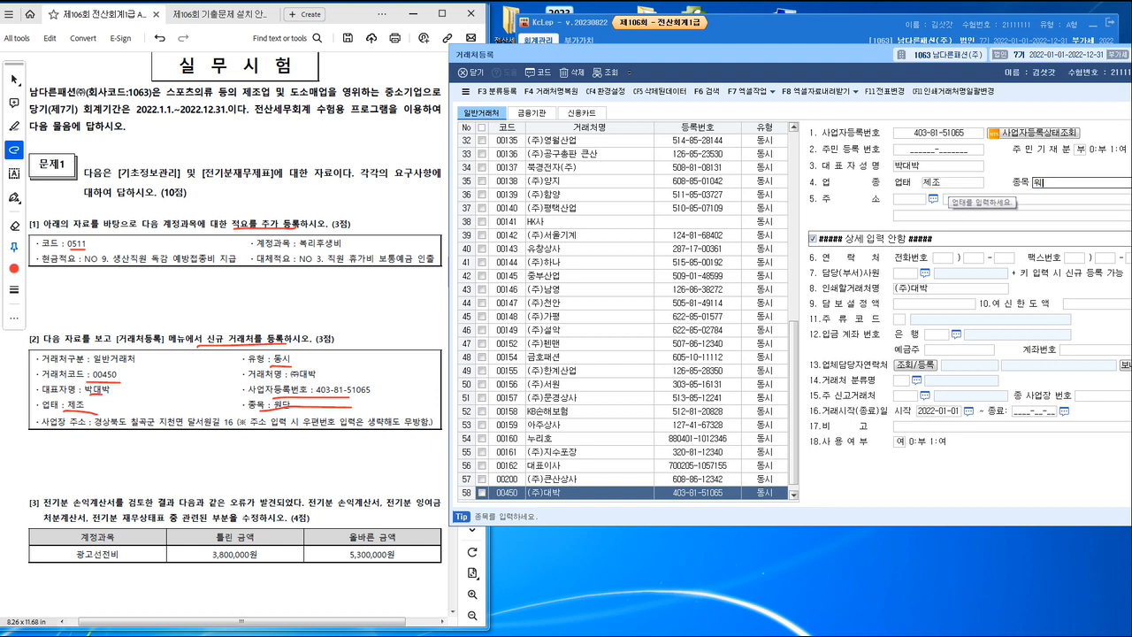
{"action": "type", "text": "ㅏㄴ"}
{"action": "key", "text": "Return"}
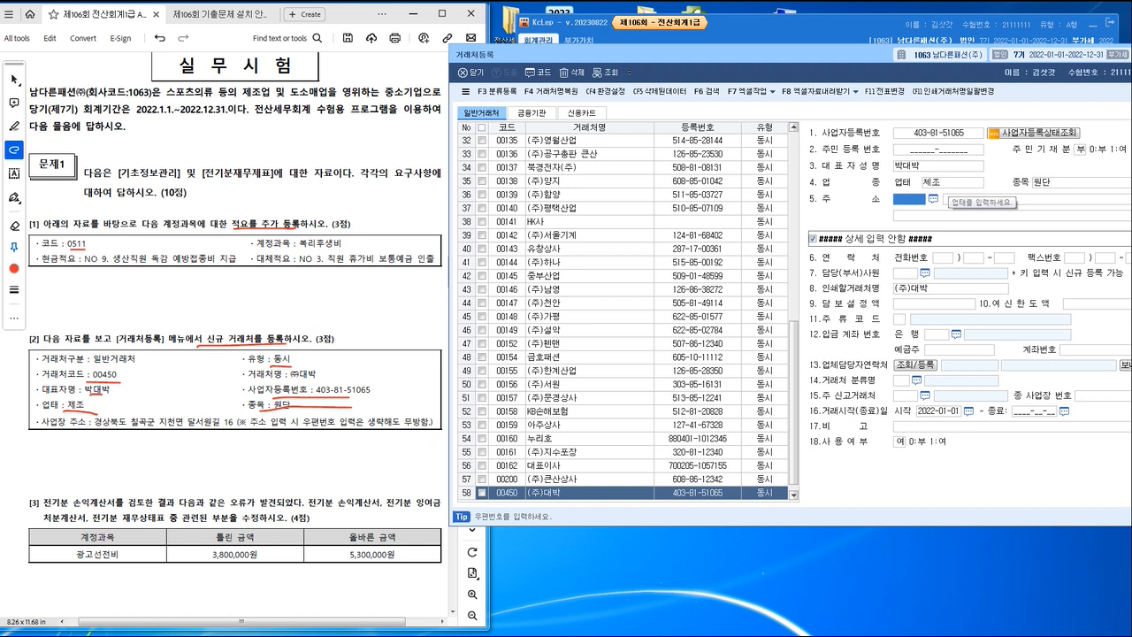
Step: Underline the business address and its postal-code note in task [2], and enter the address without a postal code for client 00450
{"action": "key", "text": "alt+Tab"}
{"action": "left_click_drag", "start_coordinate": [85, 431], "coordinate": [433, 432]}
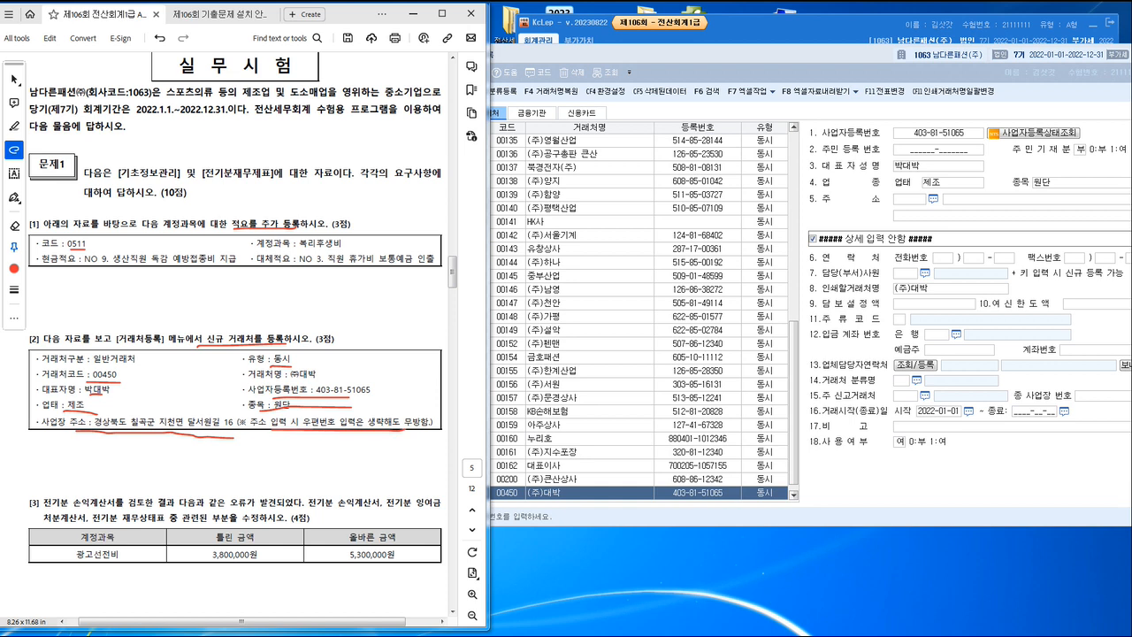
{"action": "key", "text": "alt+Tab"}
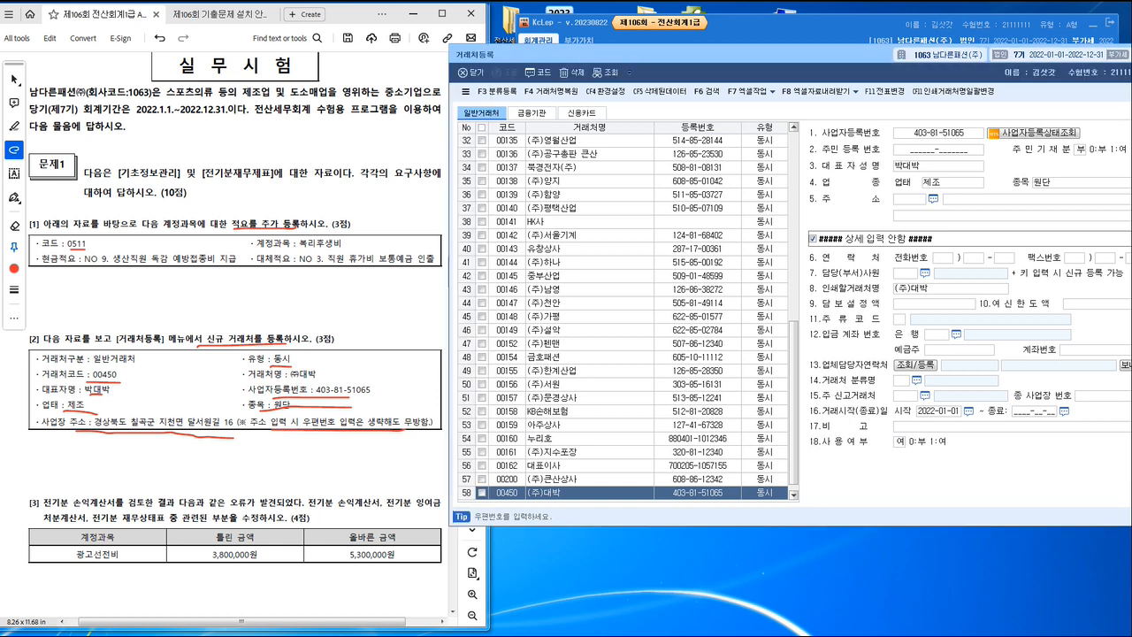
{"action": "left_click", "coordinate": [933, 199]}
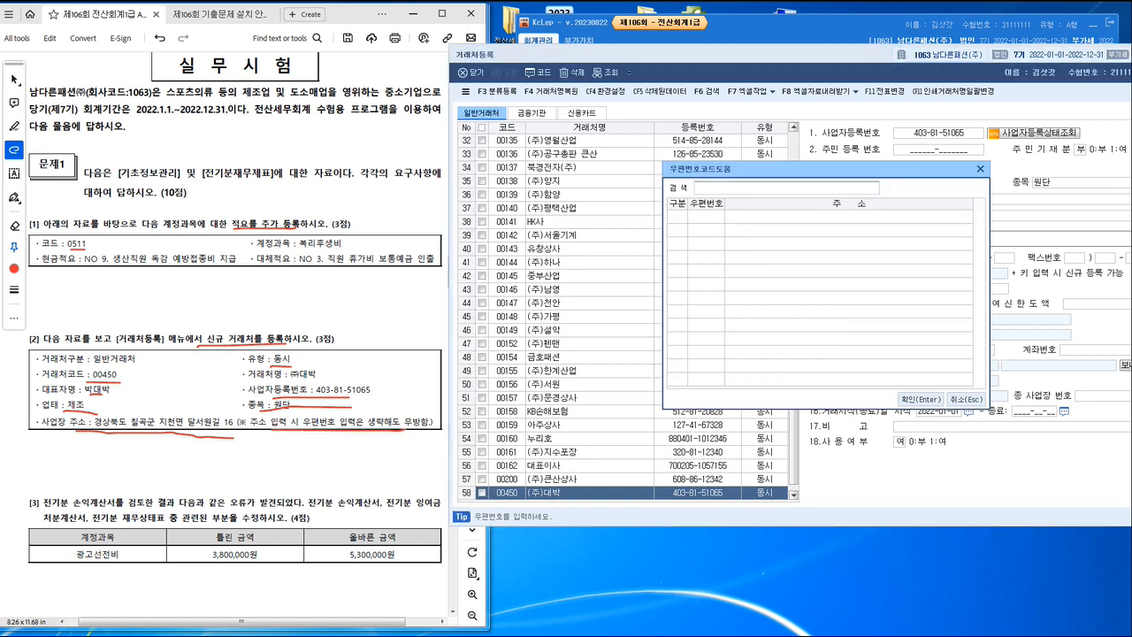
{"action": "left_click", "coordinate": [980, 168]}
{"action": "type", "text": "ㄱ"}
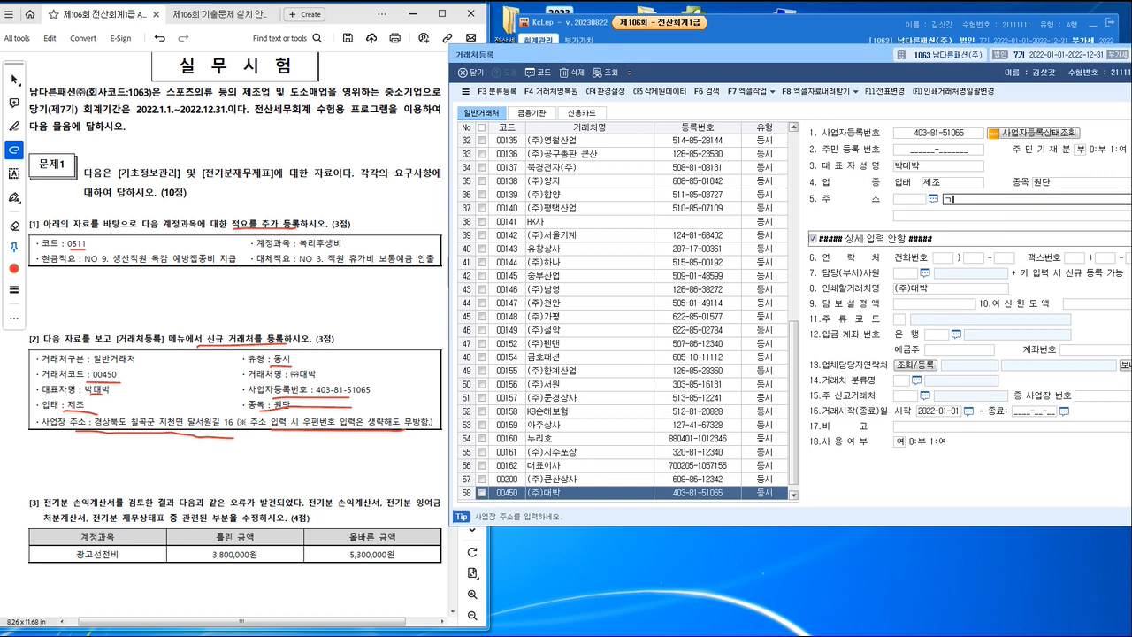
{"action": "type", "text": "경상북도"}
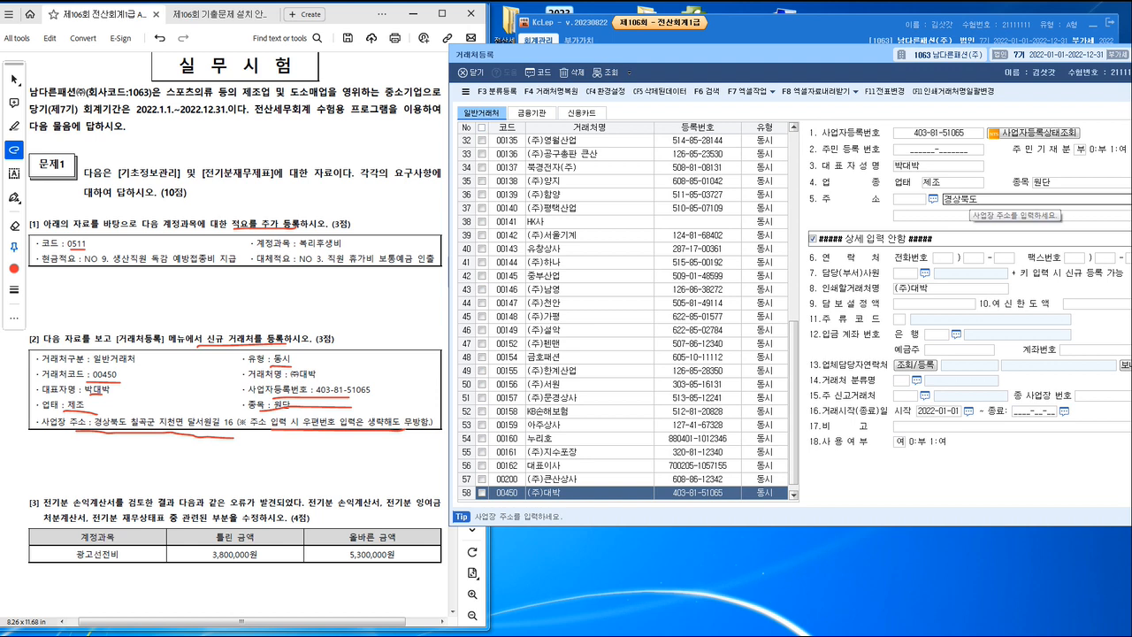
{"action": "type", "text": " 칠곡"}
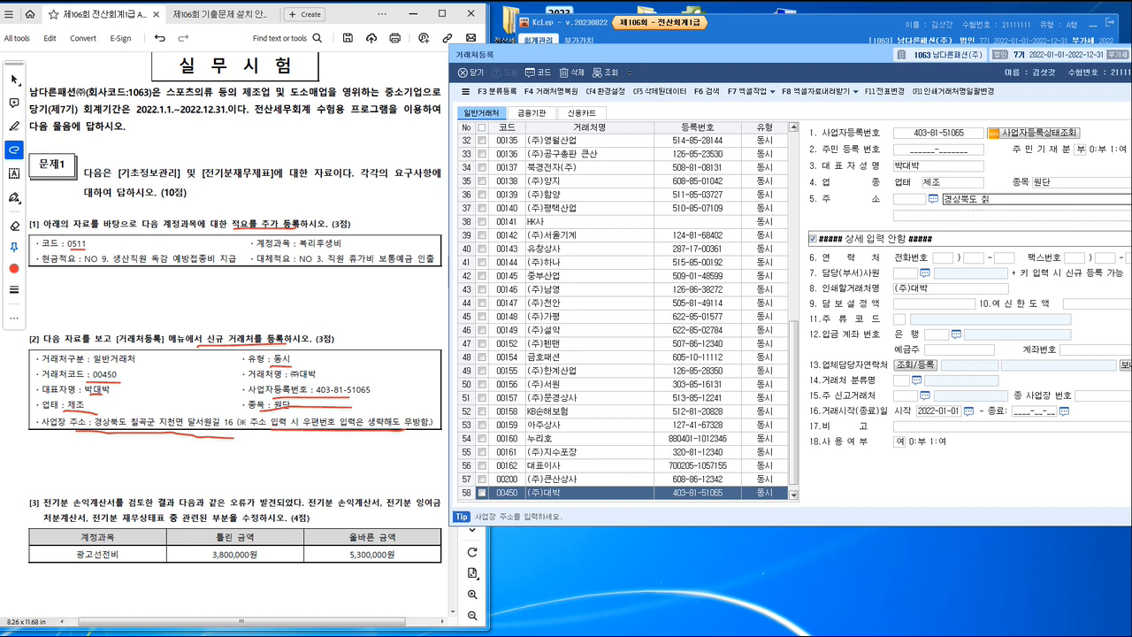
{"action": "type", "text": "군"}
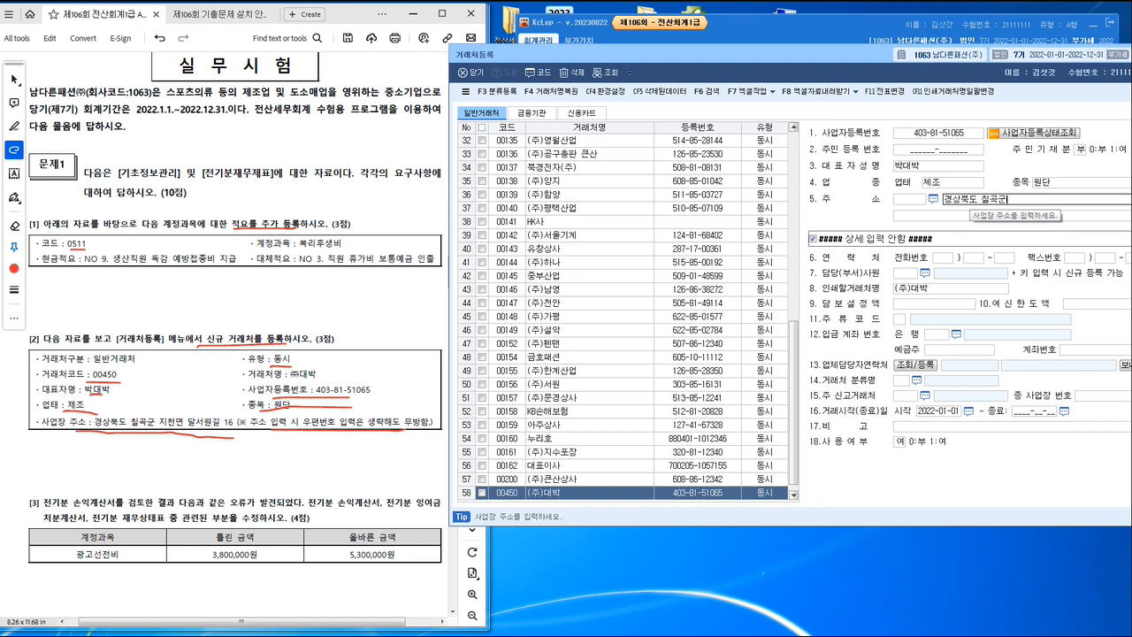
{"action": "type", "text": " 지천"}
{"action": "type", "text": "면 달성"}
{"action": "type", "text": "원길"}
{"action": "type", "text": " 15"}
{"action": "type", "text": "6"}
{"action": "key", "text": "Return"}
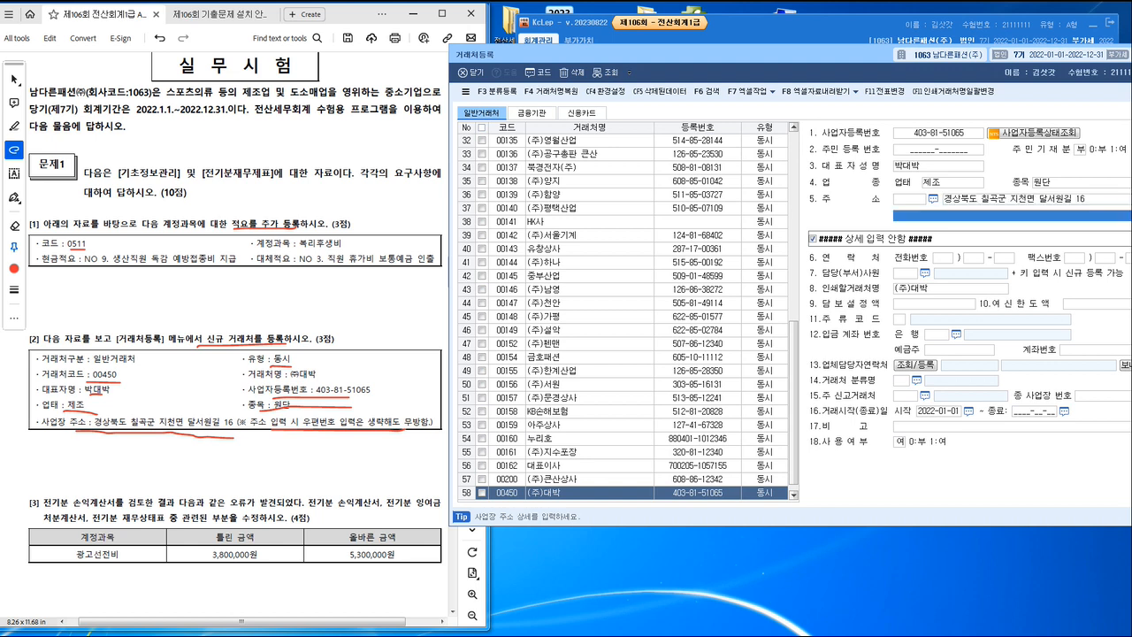
Step: Bring task [3] into view in the exam PDF and close 거래처등록 in KcLep
{"action": "key", "text": "alt+Tab"}
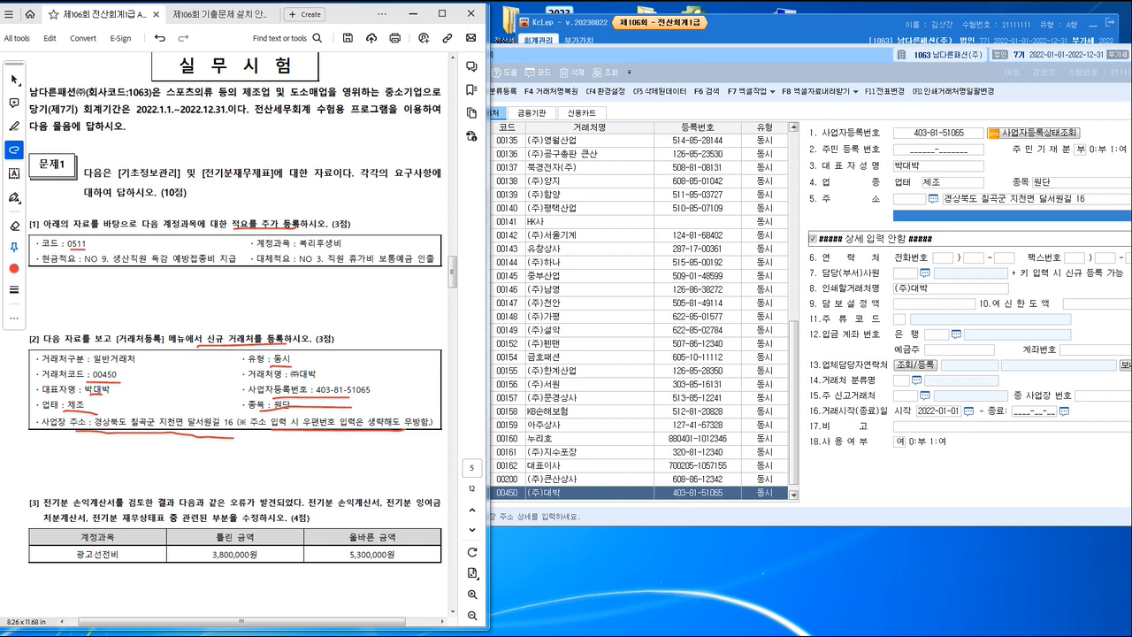
{"action": "left_click", "coordinate": [365, 452]}
{"action": "scroll", "coordinate": [365, 452], "scroll_direction": "down", "scroll_amount": 7}
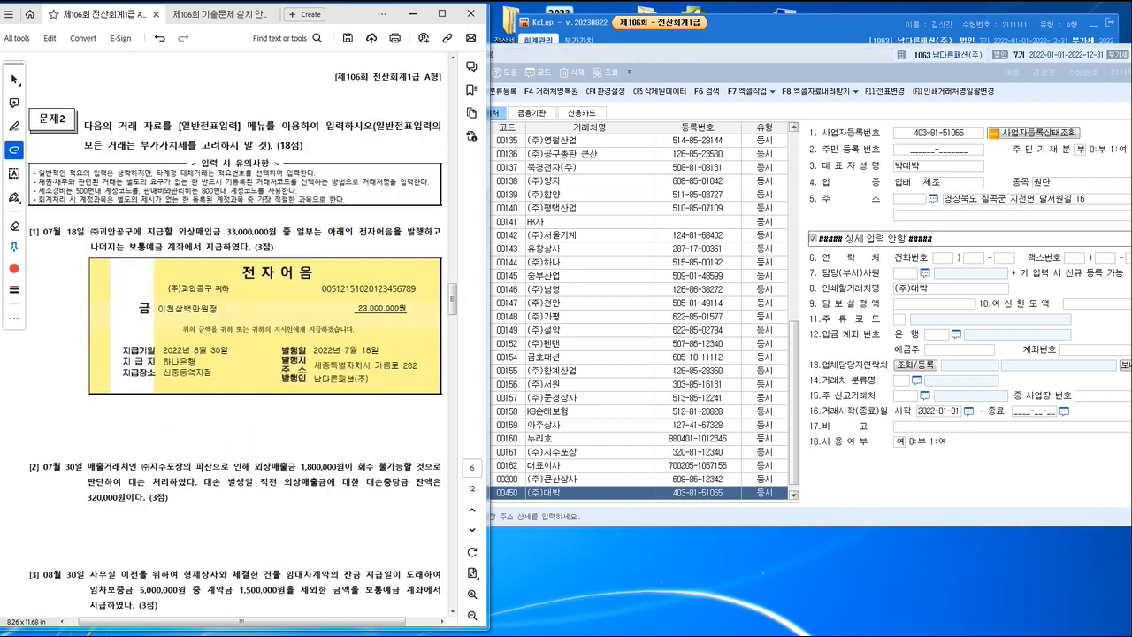
{"action": "scroll", "coordinate": [365, 382], "scroll_direction": "up", "scroll_amount": 7}
{"action": "key", "text": "alt+Tab"}
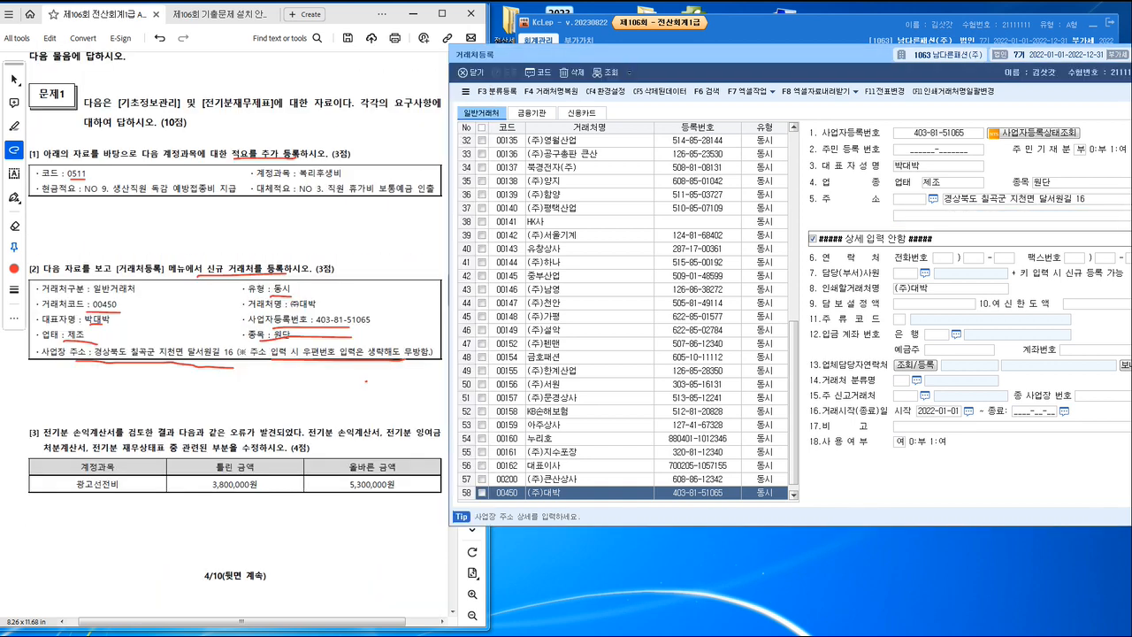
{"action": "left_click", "coordinate": [615, 316]}
{"action": "left_click_drag", "start_coordinate": [642, 55], "coordinate": [476, 66]}
{"action": "key", "text": "Escape"}
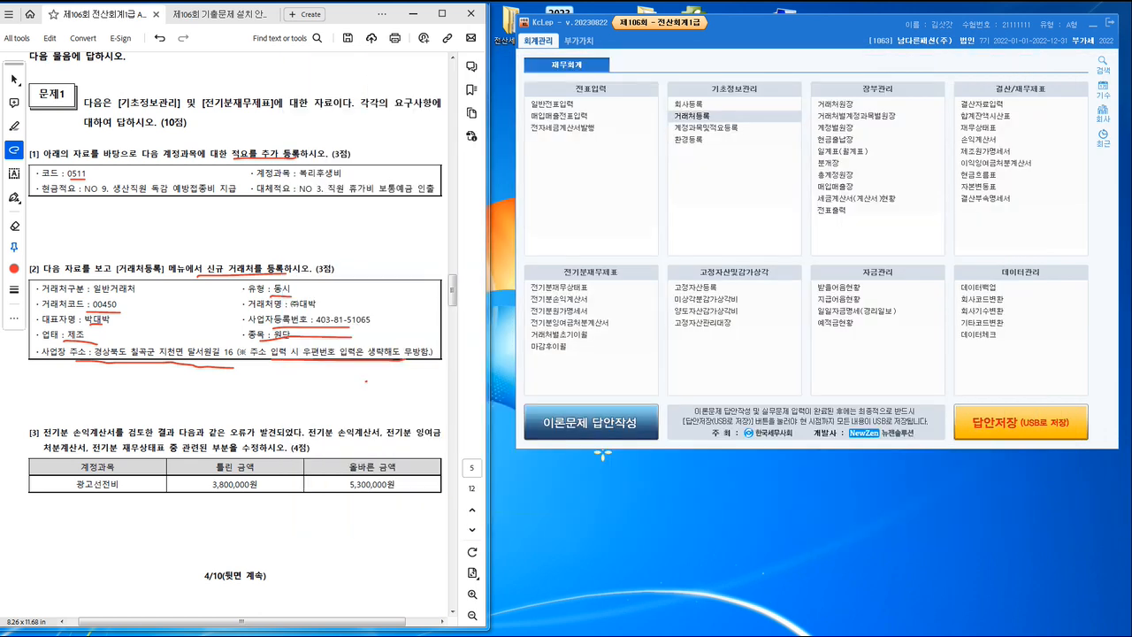
Step: Mark the error description and the related prior-period statements to correct in the text of task [3]
{"action": "scroll", "coordinate": [234, 336], "scroll_direction": "down", "scroll_amount": 5}
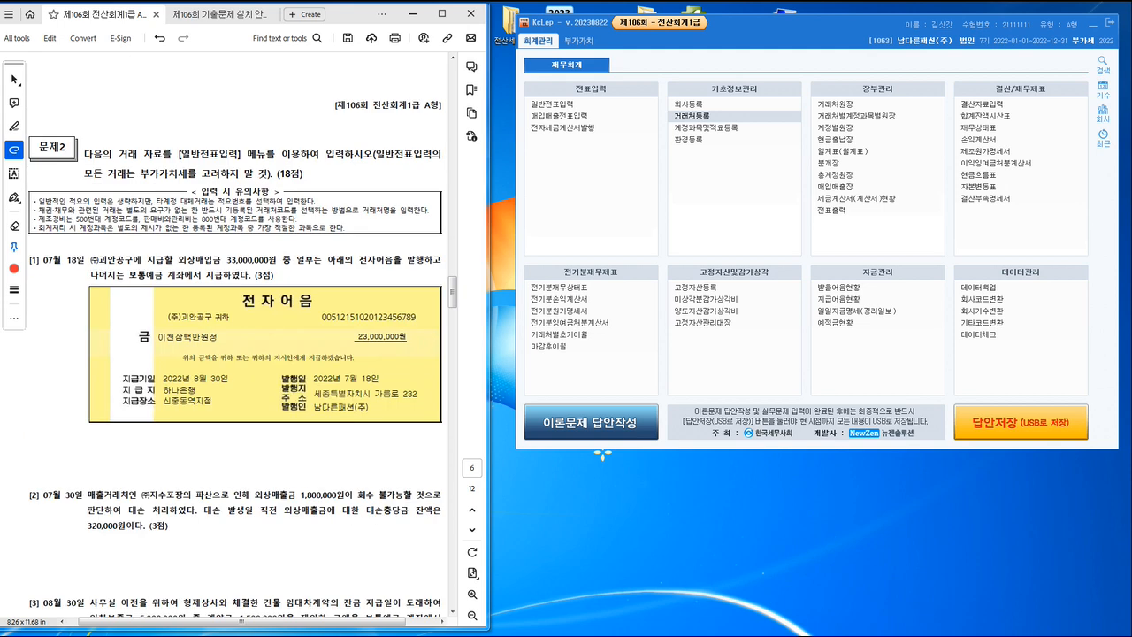
{"action": "scroll", "coordinate": [235, 336], "scroll_direction": "up", "scroll_amount": 5}
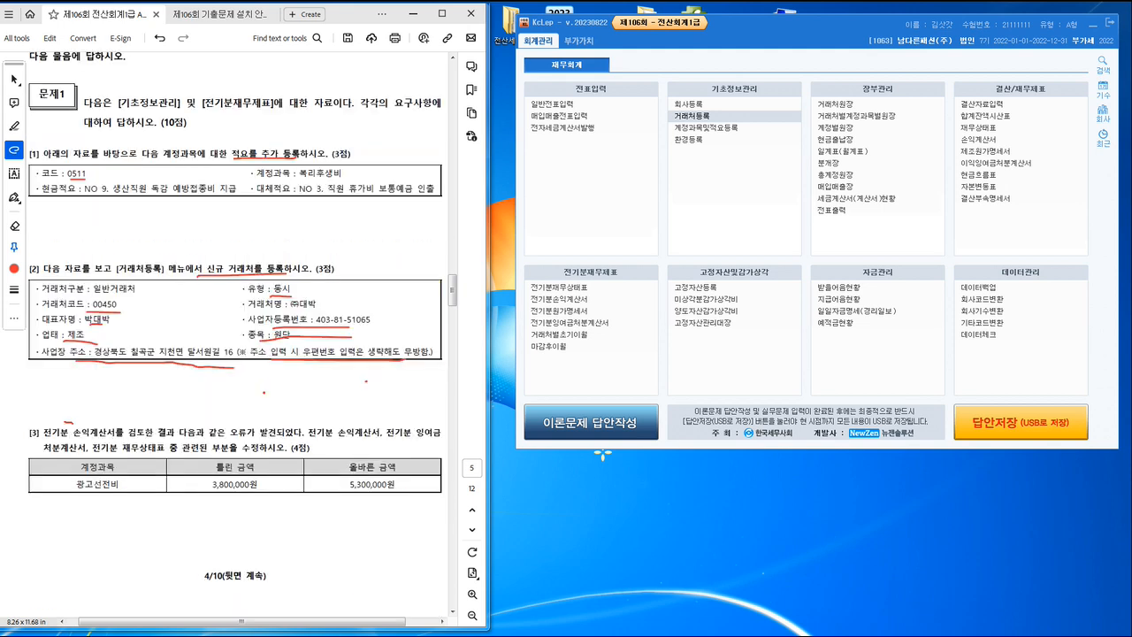
{"action": "left_click_drag", "start_coordinate": [69, 424], "coordinate": [445, 424]}
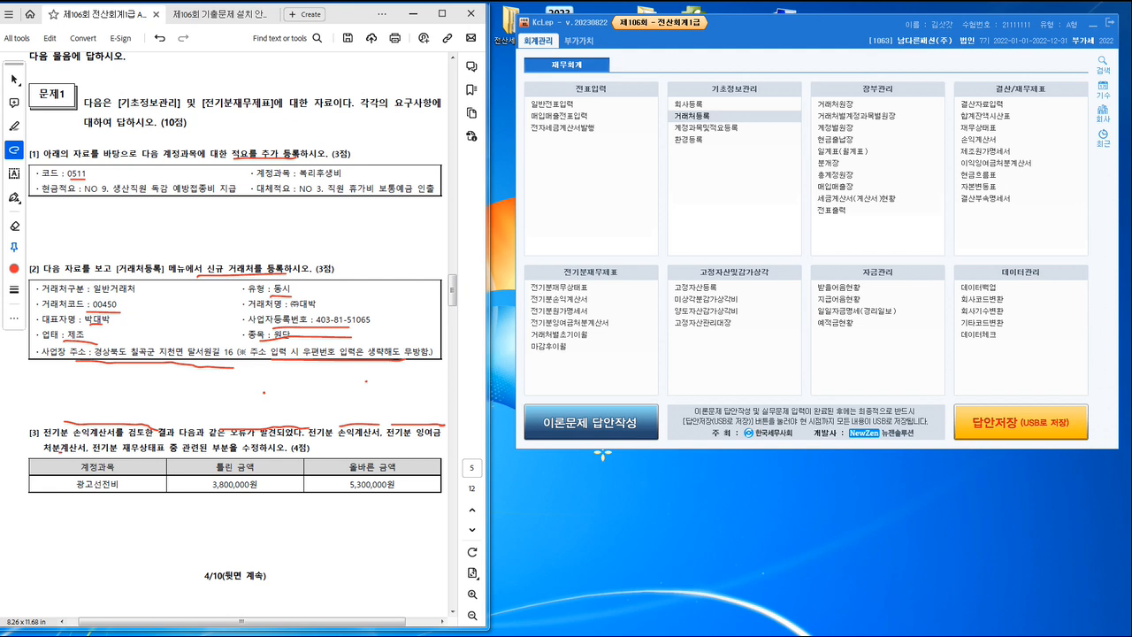
{"action": "left_click_drag", "start_coordinate": [58, 454], "coordinate": [237, 454]}
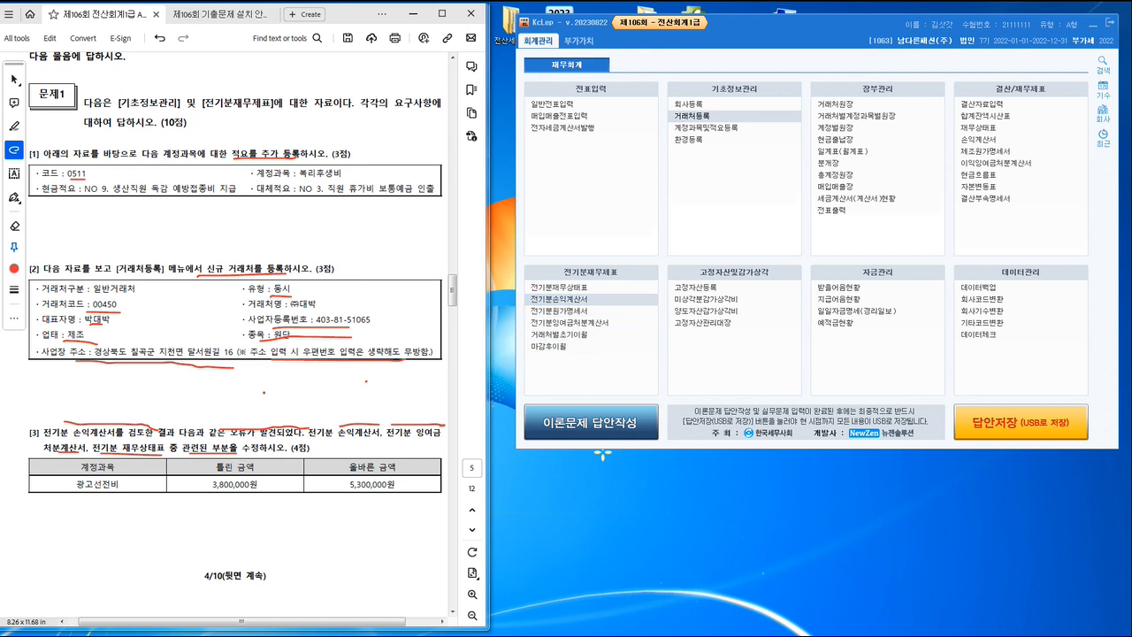
Step: Open 전기분손익계산서 beside the exam PDF and underline 광고선전비 in the table of task [3]
{"action": "left_click", "coordinate": [559, 299]}
{"action": "mouse_move", "coordinate": [565, 188]}
{"action": "left_mouse_down"}
{"action": "mouse_move", "coordinate": [699, 151]}
{"action": "mouse_move", "coordinate": [699, 122]}
{"action": "left_mouse_up"}
{"action": "left_click", "coordinate": [366, 381]}
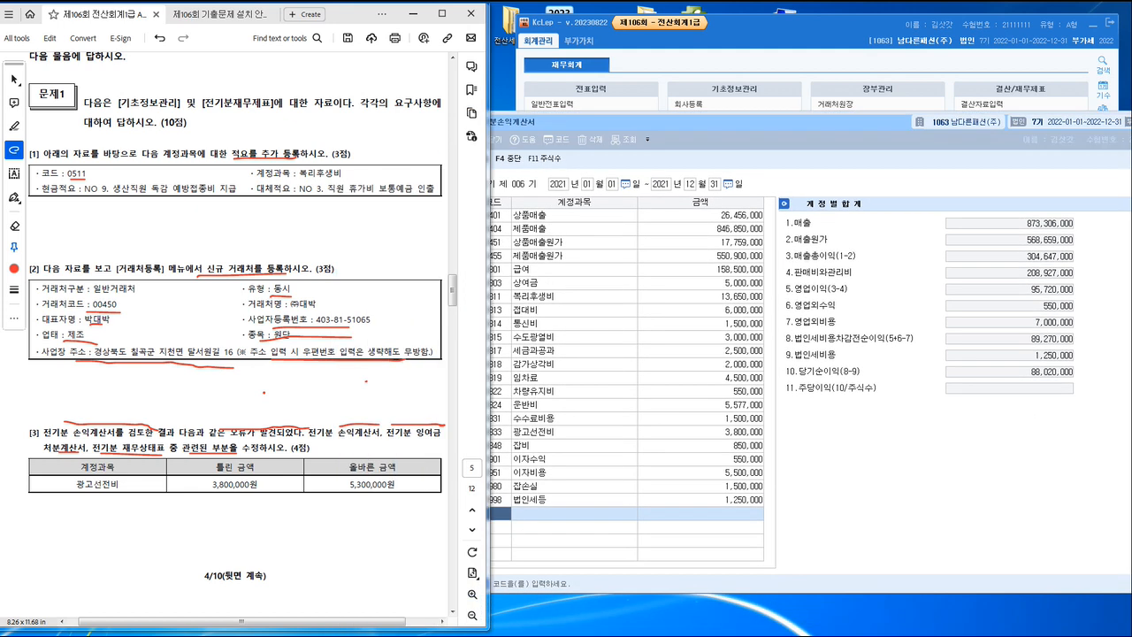
{"action": "left_click_drag", "start_coordinate": [84, 489], "coordinate": [135, 496]}
Step: Underline the wrong and correct amounts in task [3], set 0833 광고선전비 to 5,300,000 in 전기분손익계산서, and close the statement
{"action": "left_click", "coordinate": [707, 432]}
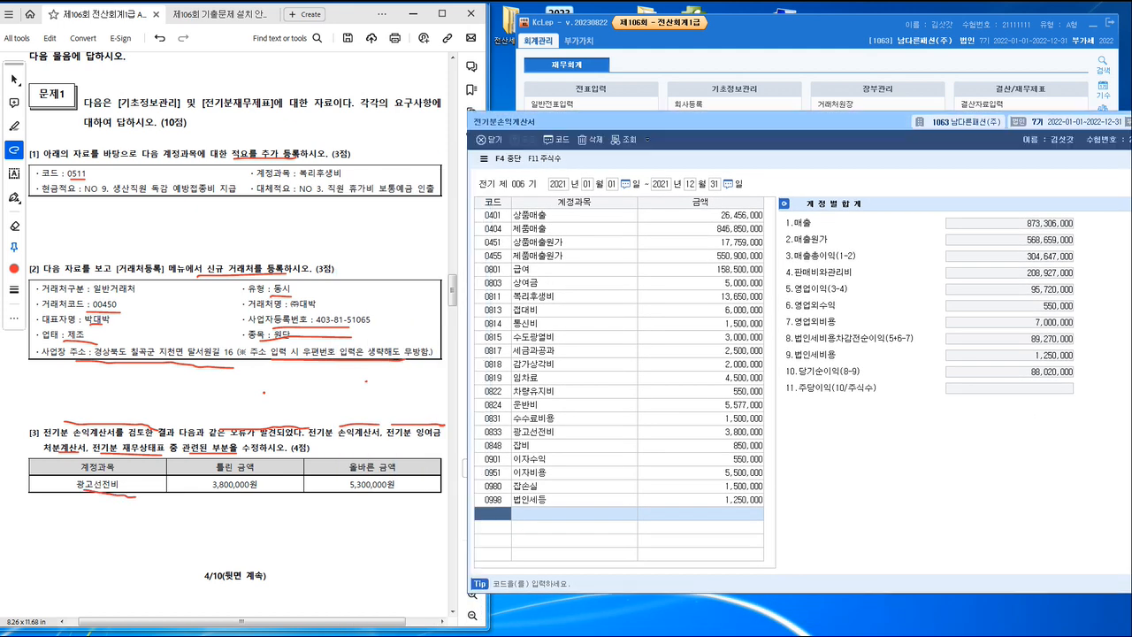
{"action": "left_click", "coordinate": [493, 432]}
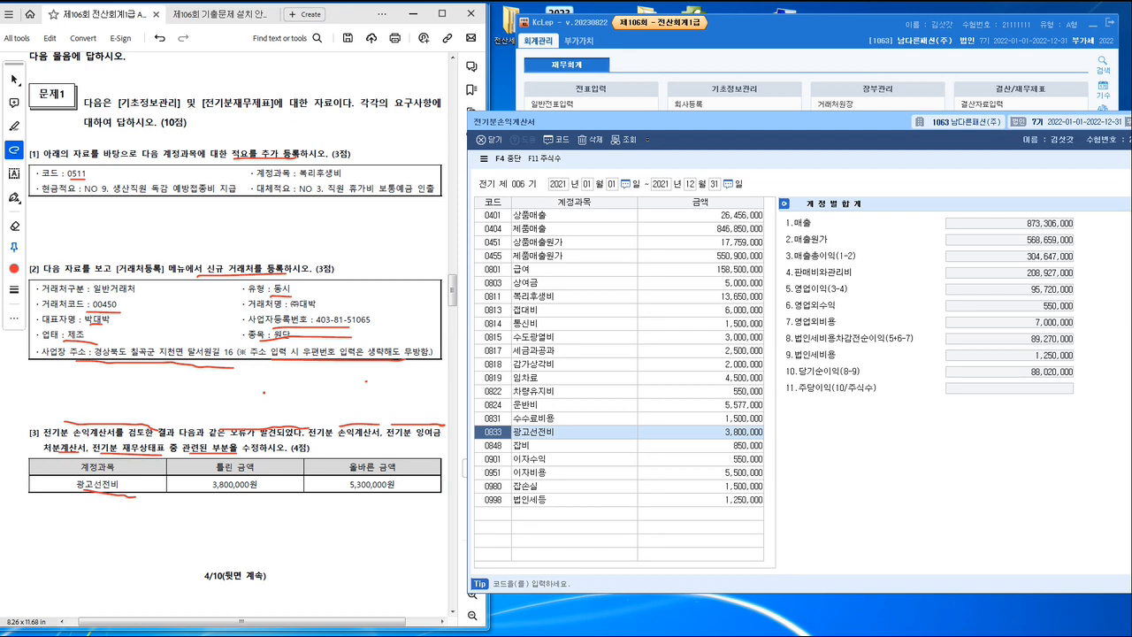
{"action": "left_click", "coordinate": [699, 432]}
{"action": "left_click", "coordinate": [352, 491]}
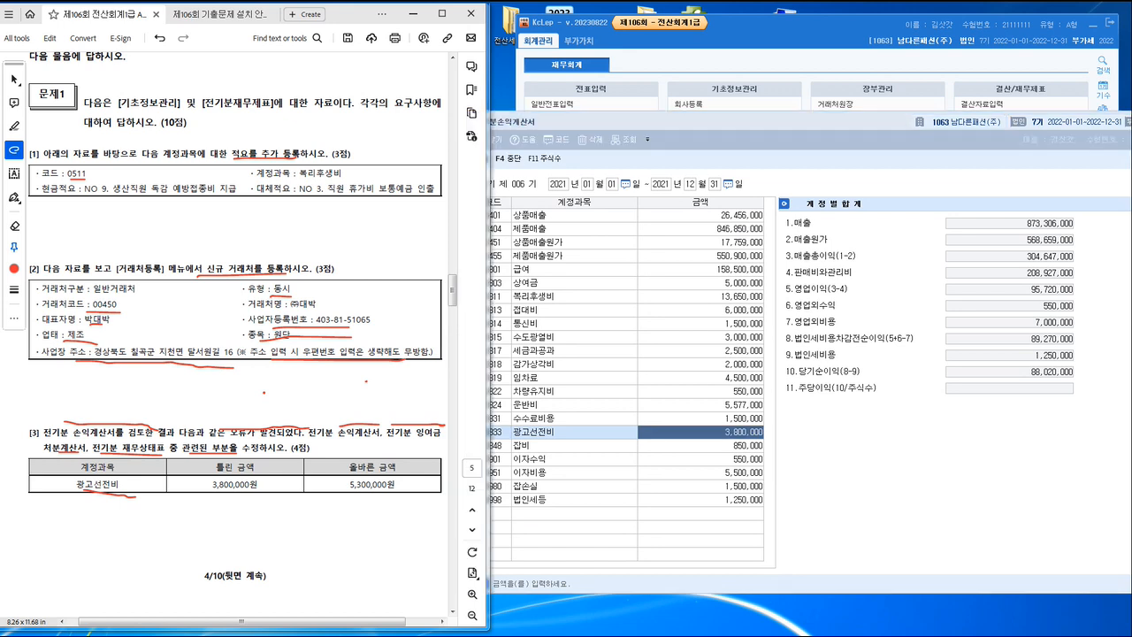
{"action": "left_click_drag", "start_coordinate": [215, 497], "coordinate": [249, 497]}
{"action": "left_click_drag", "start_coordinate": [354, 496], "coordinate": [400, 497]}
{"action": "left_click", "coordinate": [700, 432]}
{"action": "type", "text": "5"}
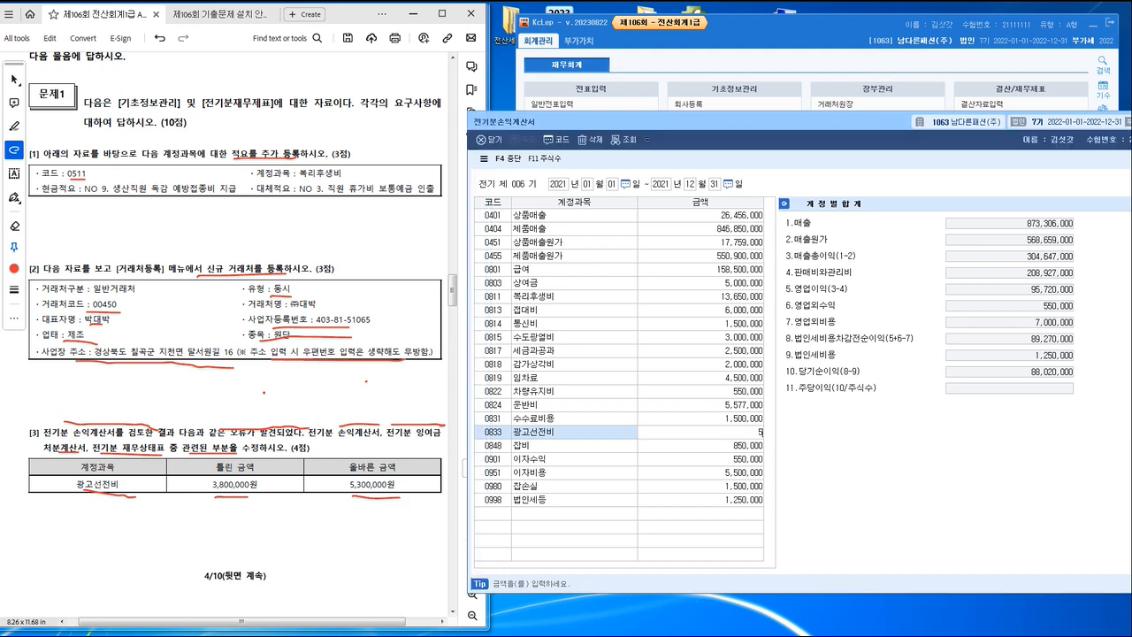
{"action": "type", "text": ",300,000"}
{"action": "key", "text": "Return"}
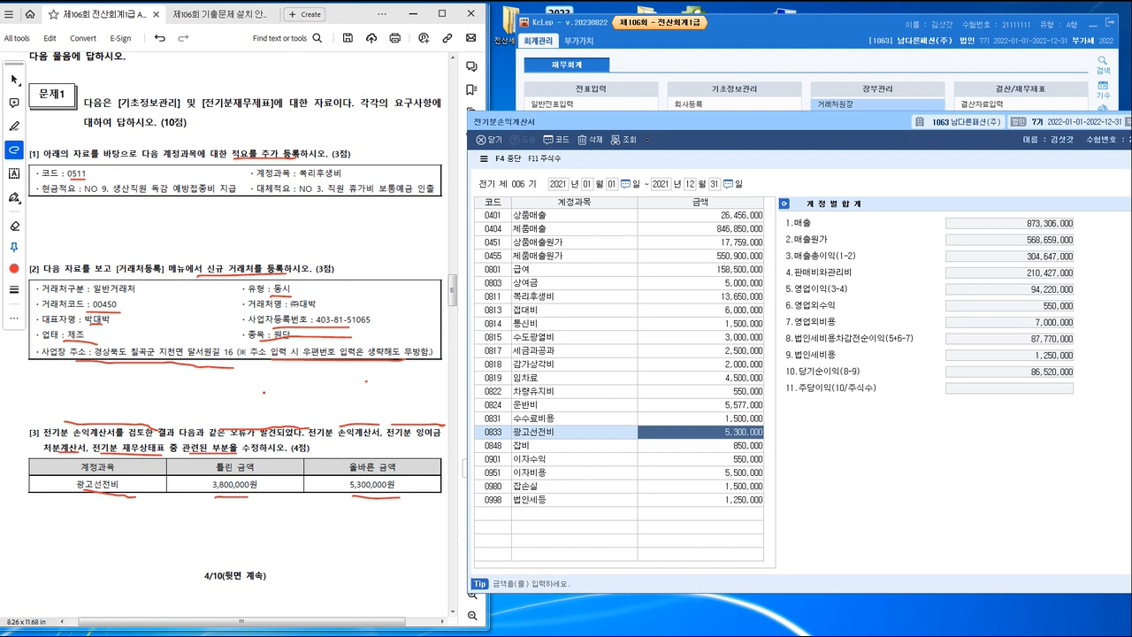
{"action": "left_click_drag", "start_coordinate": [840, 122], "coordinate": [679, 129]}
{"action": "left_click", "coordinate": [1051, 129]}
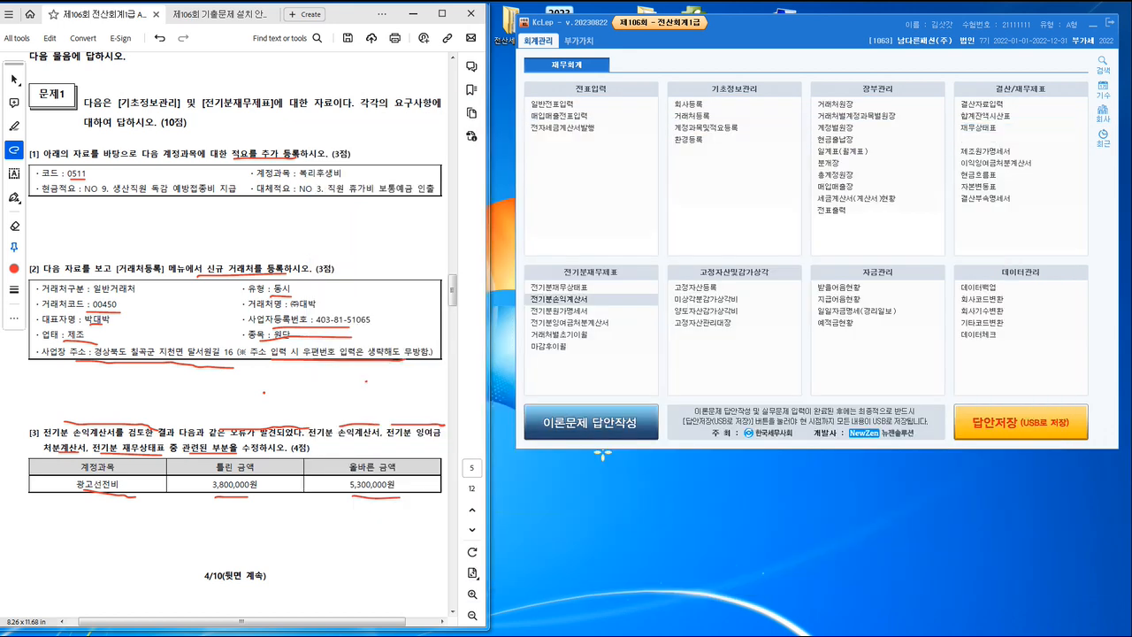
Step: Reload the income figures in 전기분잉여금처분계산서 so that 당기순이익 is 86,520,000, and close the statement
{"action": "left_click", "coordinate": [570, 323]}
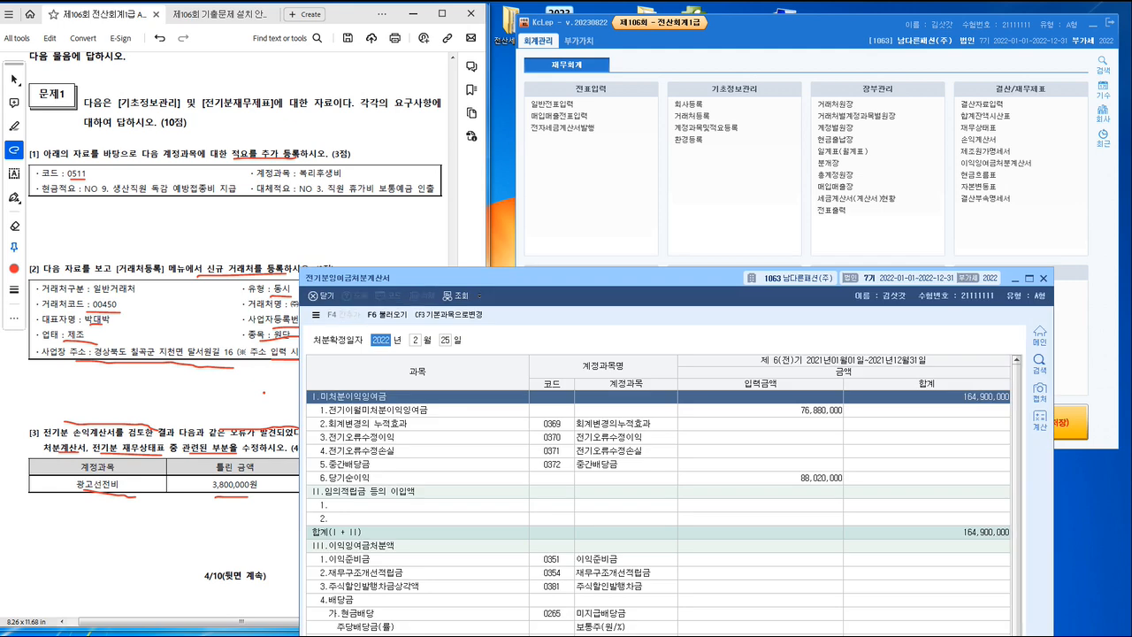
{"action": "left_click_drag", "start_coordinate": [575, 276], "coordinate": [642, 65]}
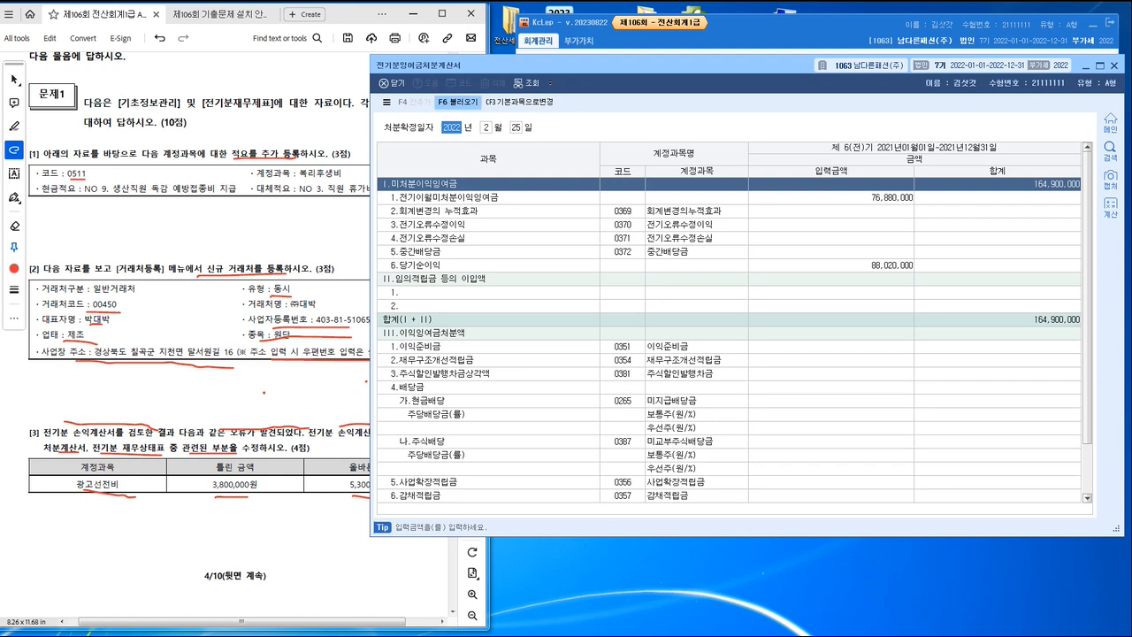
{"action": "left_click", "coordinate": [458, 103]}
{"action": "left_click", "coordinate": [726, 324]}
{"action": "type", "text": "86520000"}
{"action": "key", "text": "Return"}
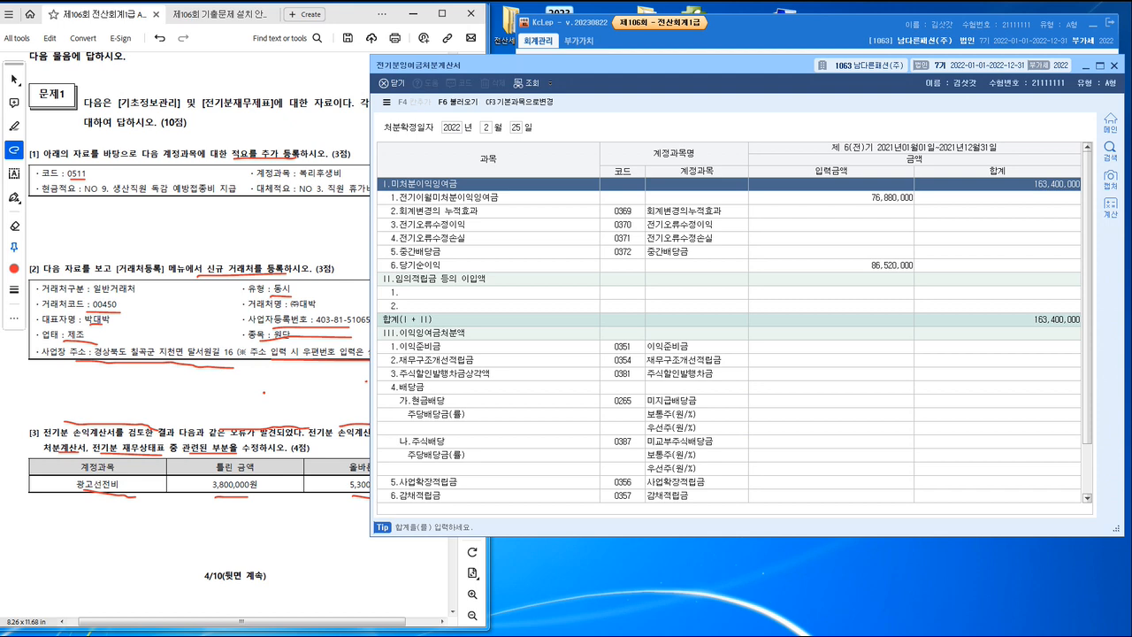
{"action": "left_click", "coordinate": [1114, 65]}
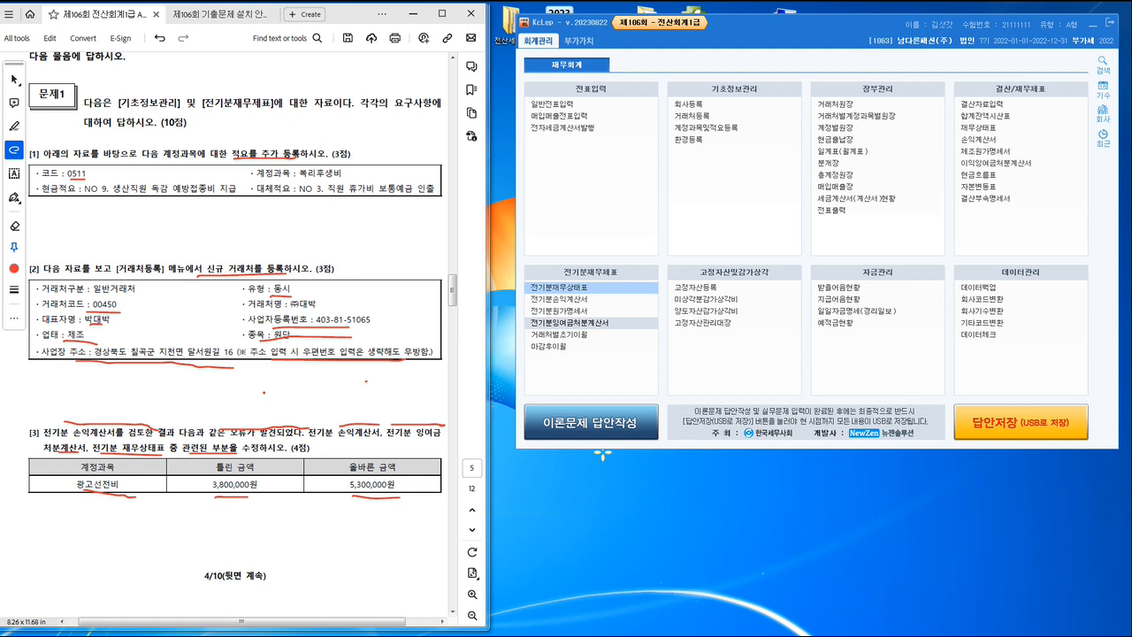
Step: Set 0375 이월이익잉여금 to 163,400,000 in 전기분재무상태표, close it, and go to 문제2 in the exam PDF
{"action": "left_click", "coordinate": [555, 288]}
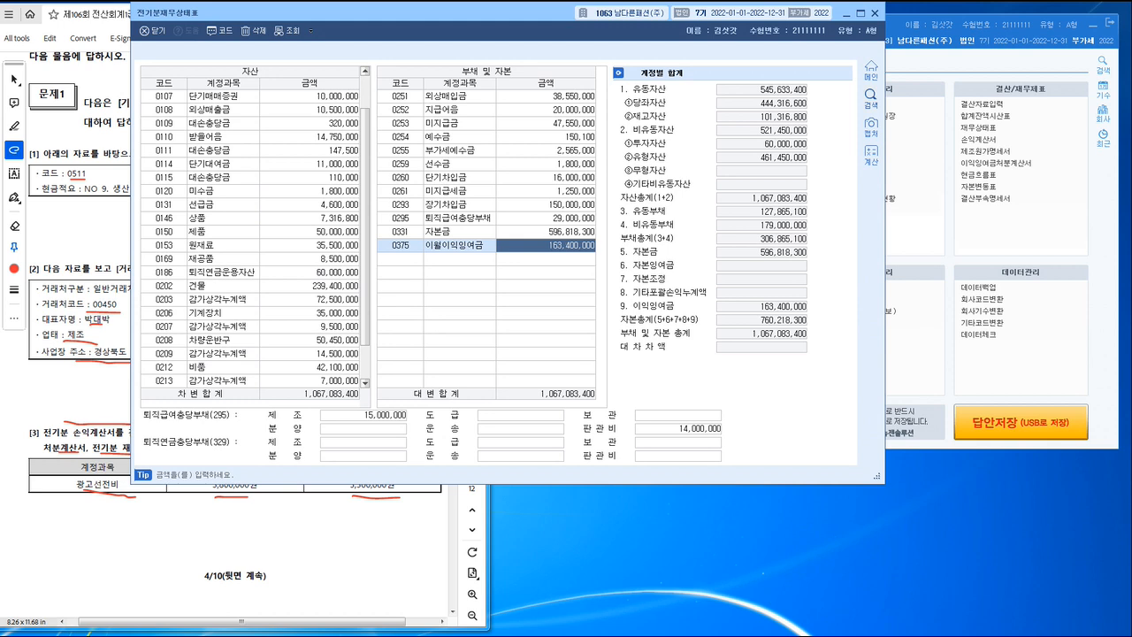
{"action": "left_click", "coordinate": [874, 13]}
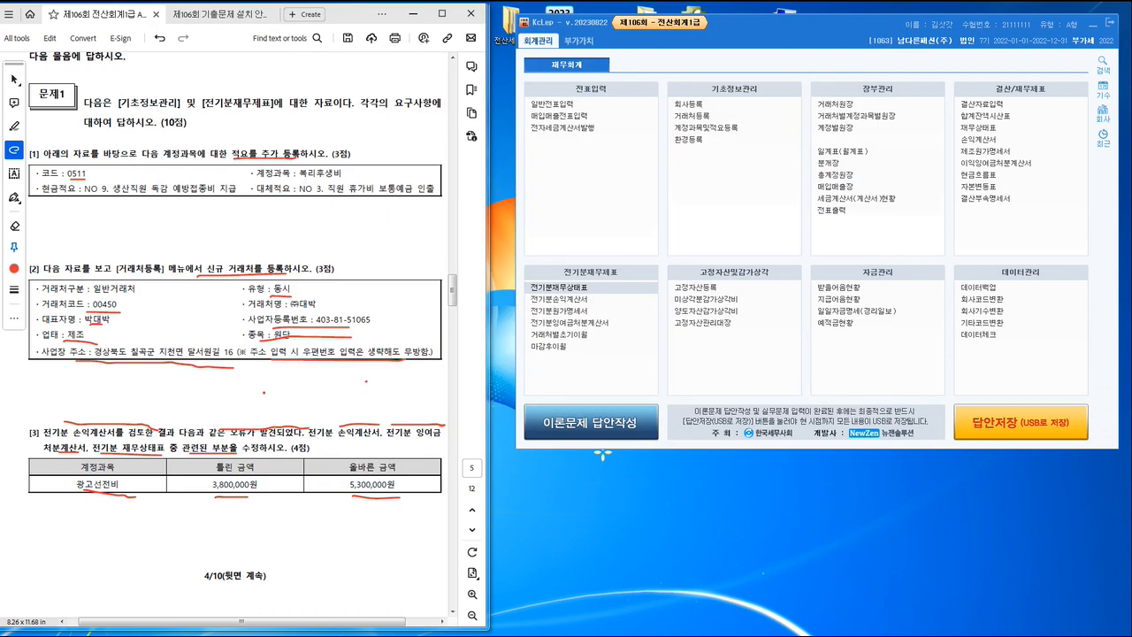
{"action": "left_click_drag", "start_coordinate": [315, 445], "coordinate": [316, 451]}
{"action": "scroll", "coordinate": [235, 345], "scroll_direction": "down", "scroll_amount": 6}
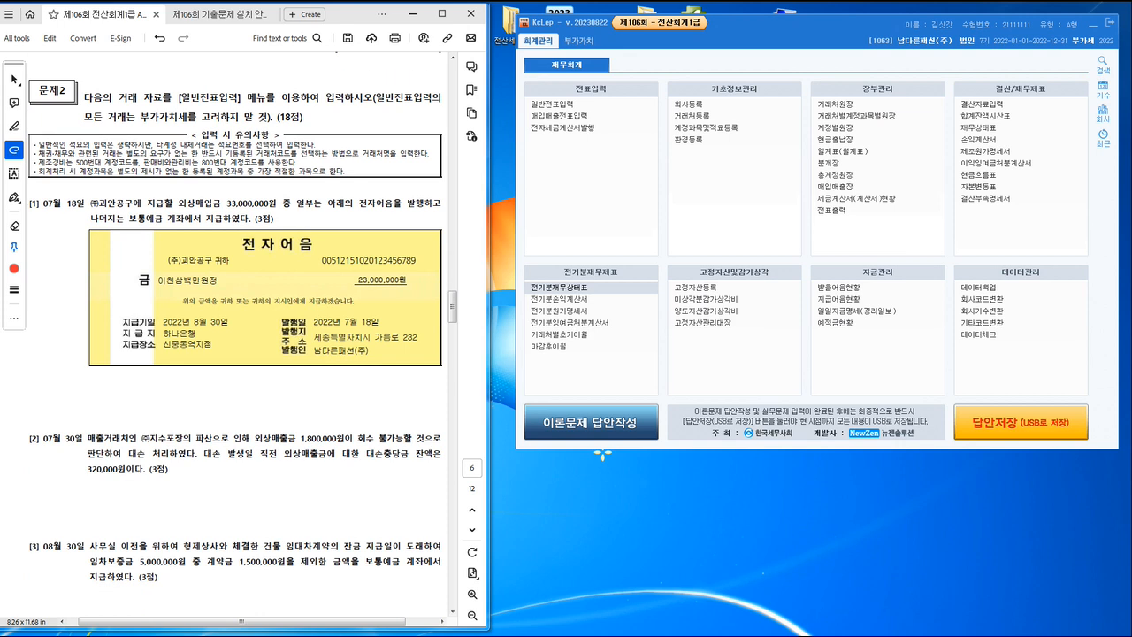
Step: Open 일반전표입력 and place its window beside the exam PDF
{"action": "left_click", "coordinate": [552, 104]}
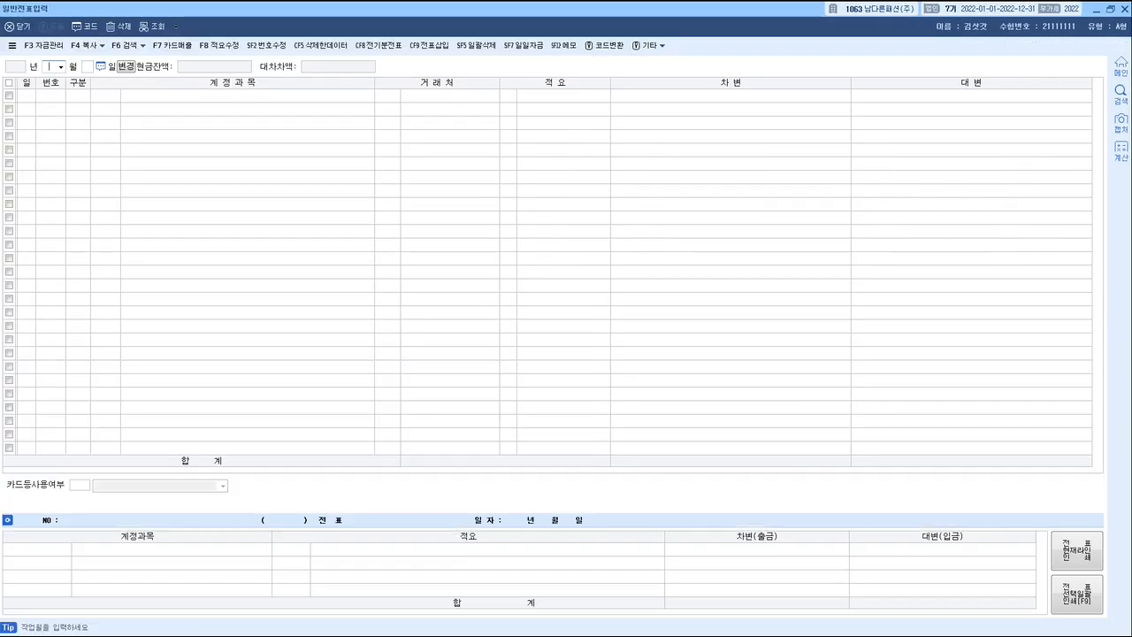
{"action": "left_click", "coordinate": [1110, 9]}
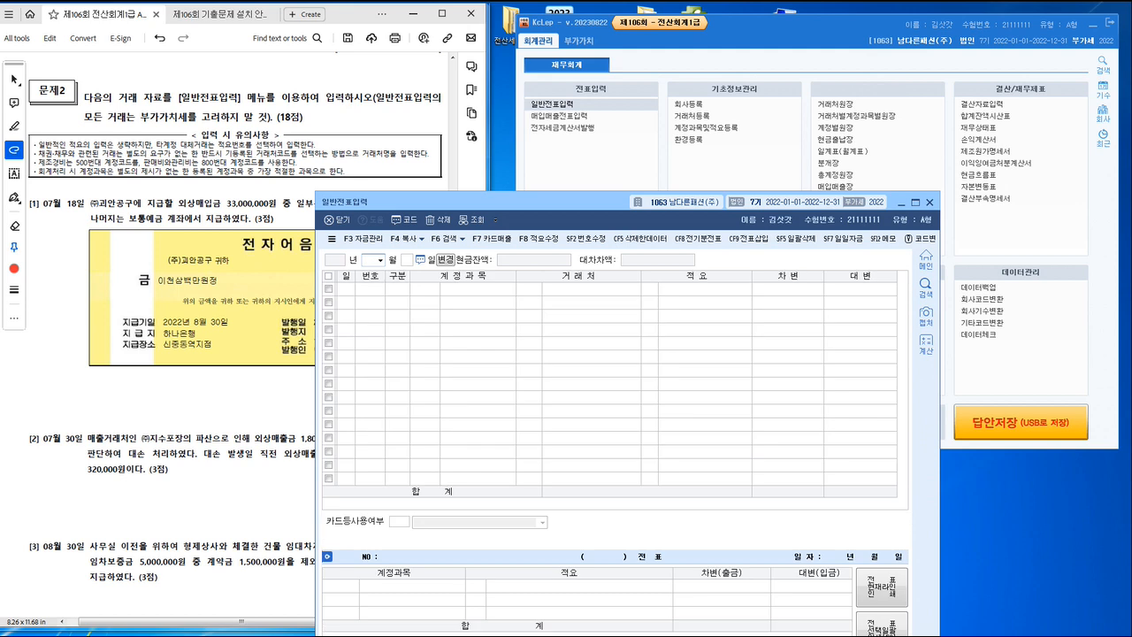
{"action": "left_click_drag", "start_coordinate": [609, 188], "coordinate": [771, 26]}
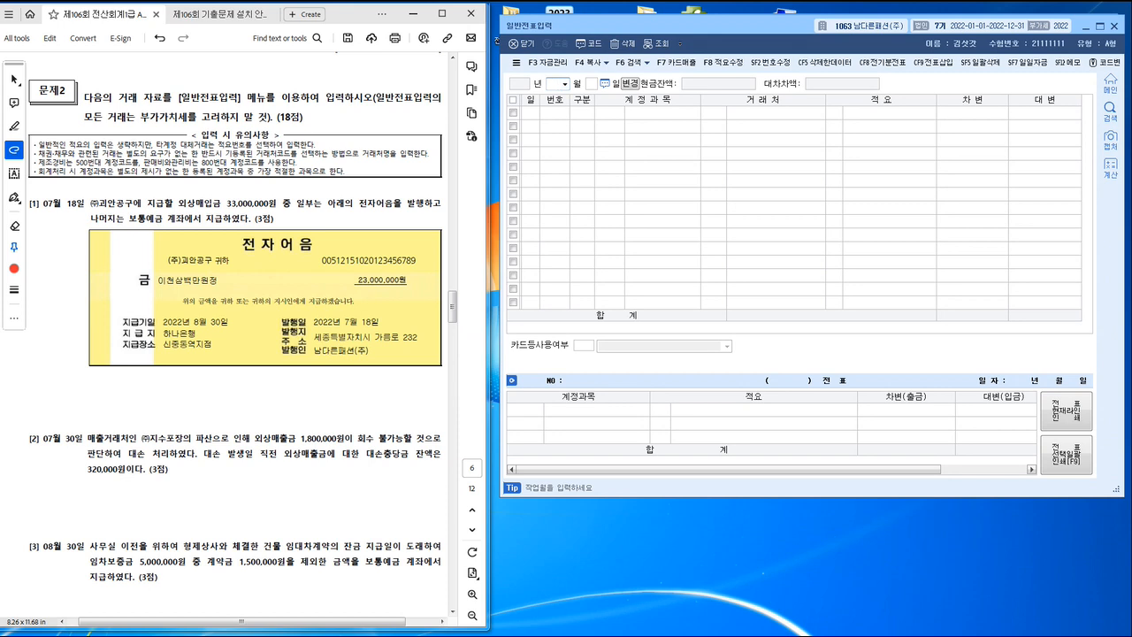
Step: Set the 일반전표입력 date to July 18, 2022 for task [1]
{"action": "type", "text": "7"}
{"action": "key", "text": "Return"}
{"action": "type", "text": "16"}
{"action": "key", "text": "Return"}
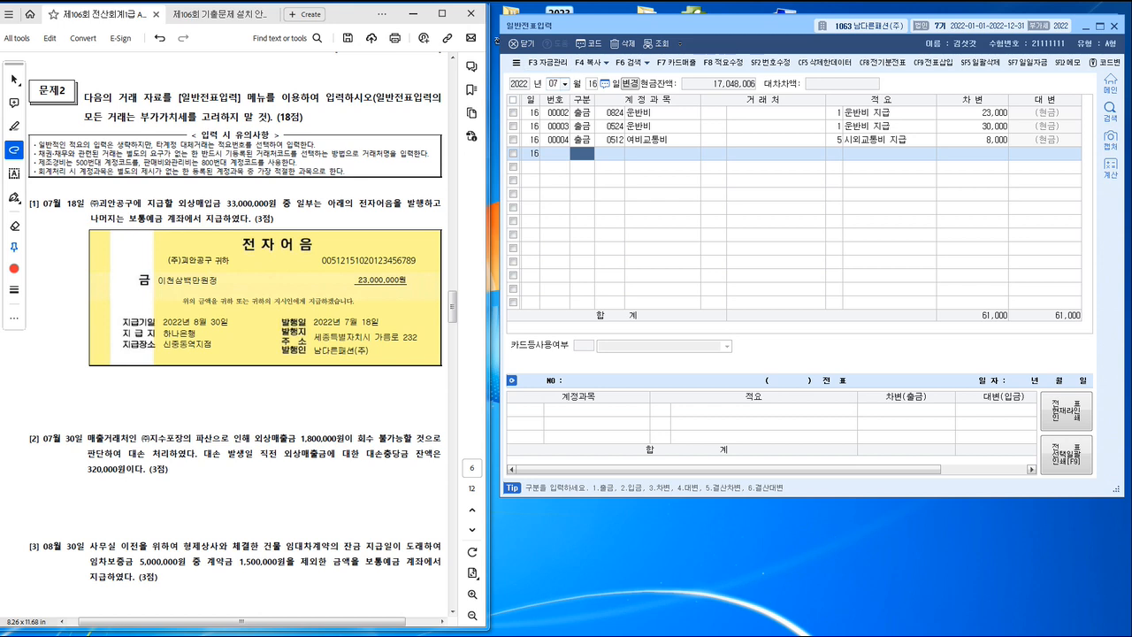
{"action": "left_click", "coordinate": [592, 83]}
{"action": "type", "text": "18"}
{"action": "key", "text": "Return"}
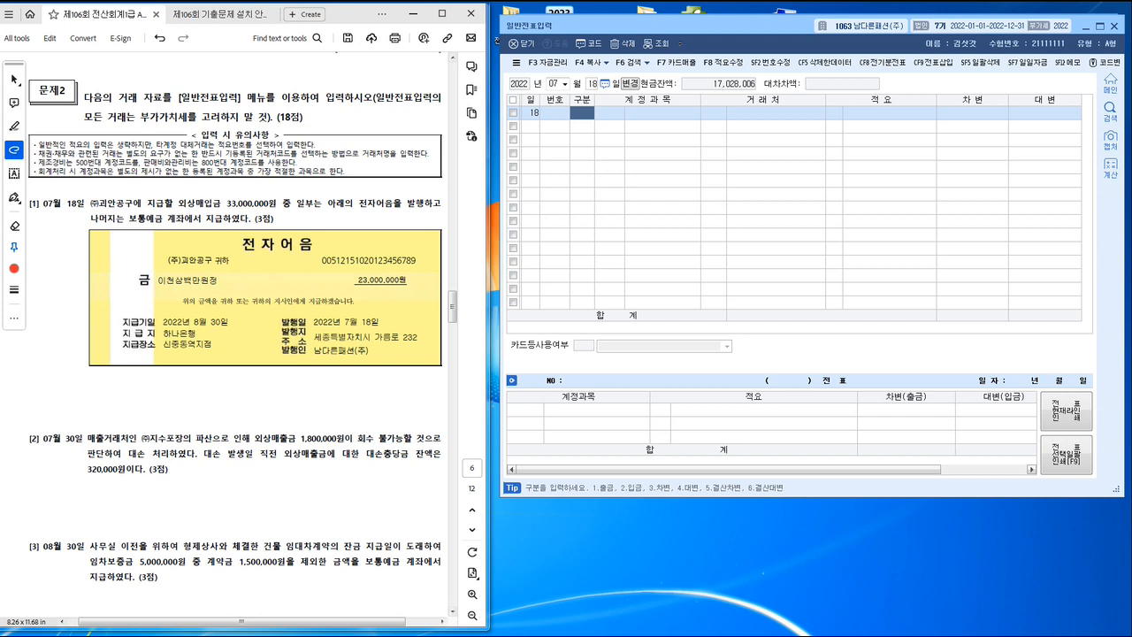
Step: Enter the July 18 debit line: 0251 외상매입금, counterparty (주)괴안공구, 33,000,000
{"action": "type", "text": "3"}
{"action": "key", "text": "Return"}
{"action": "type", "text": "2"}
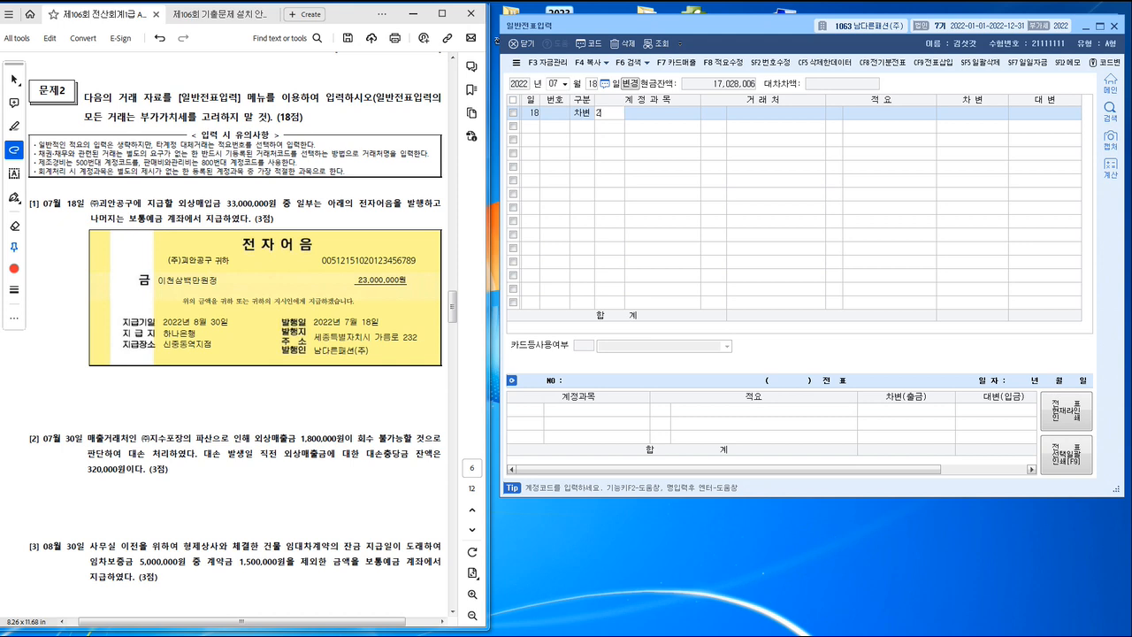
{"action": "type", "text": "51"}
{"action": "key", "text": "Return"}
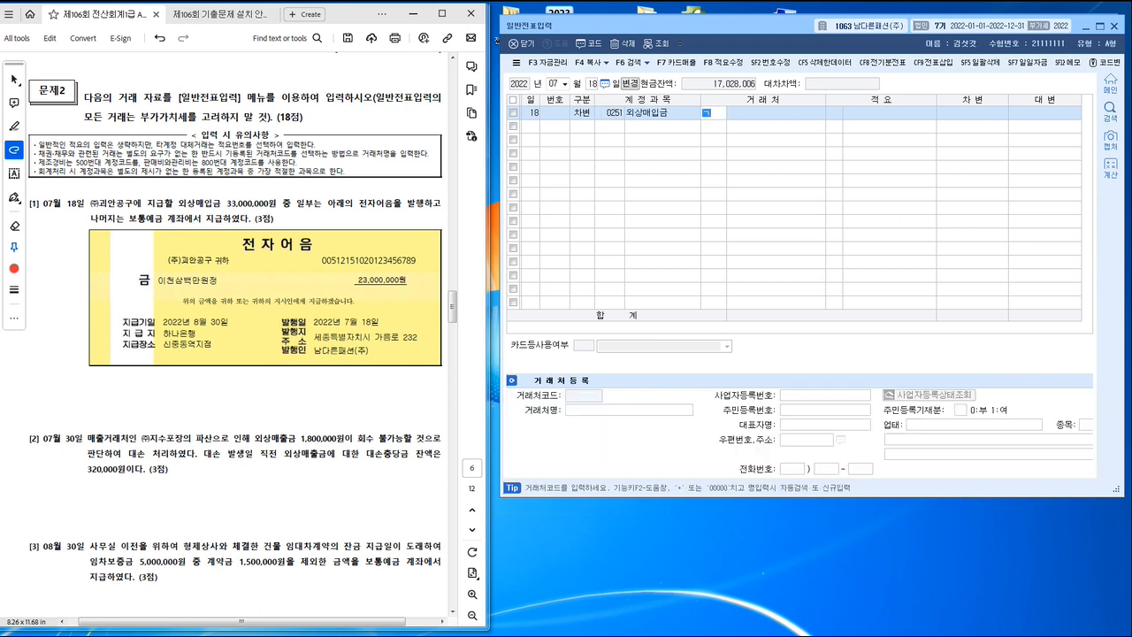
{"action": "type", "text": "괴안"}
{"action": "key", "text": "Return"}
{"action": "key", "text": "Return"}
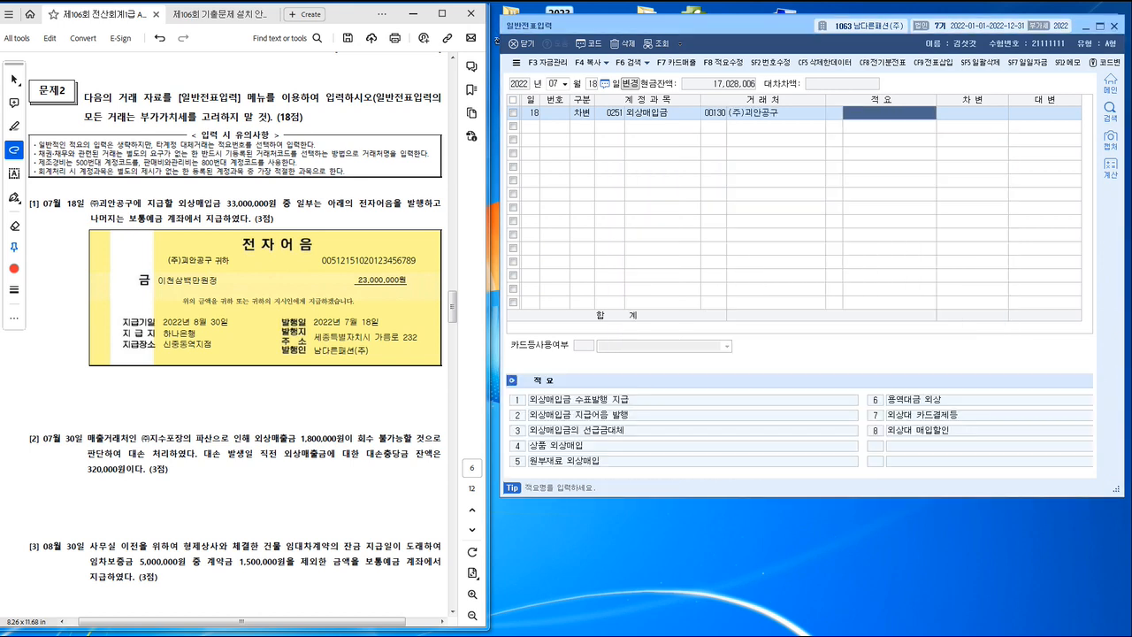
{"action": "key", "text": "Return"}
{"action": "type", "text": "3"}
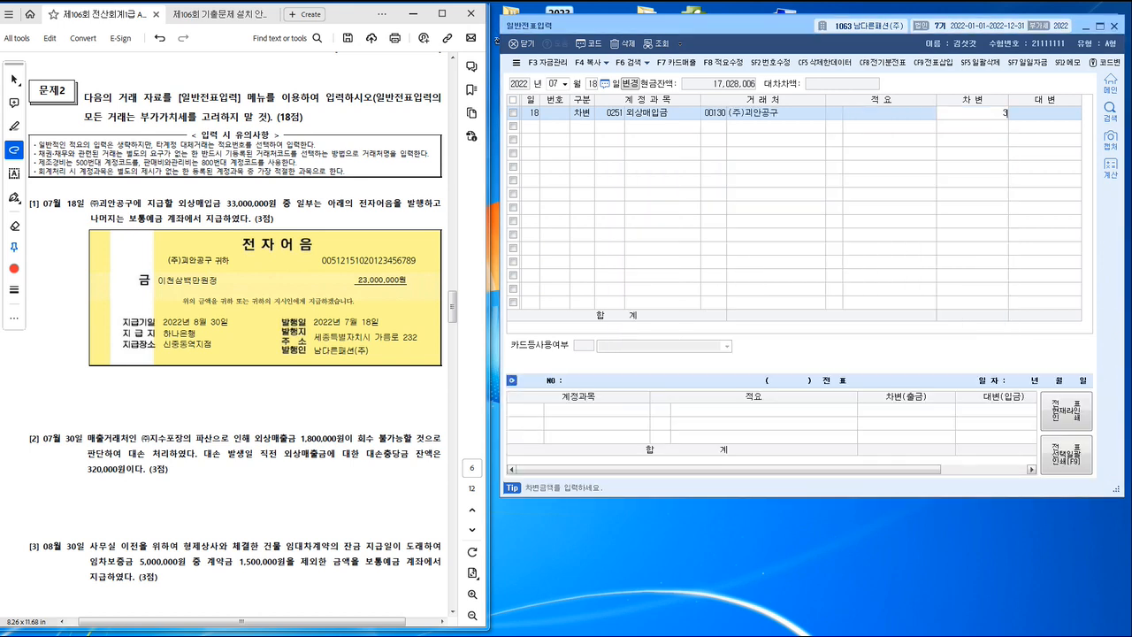
{"action": "type", "text": "3,000,000"}
{"action": "key", "text": "Return"}
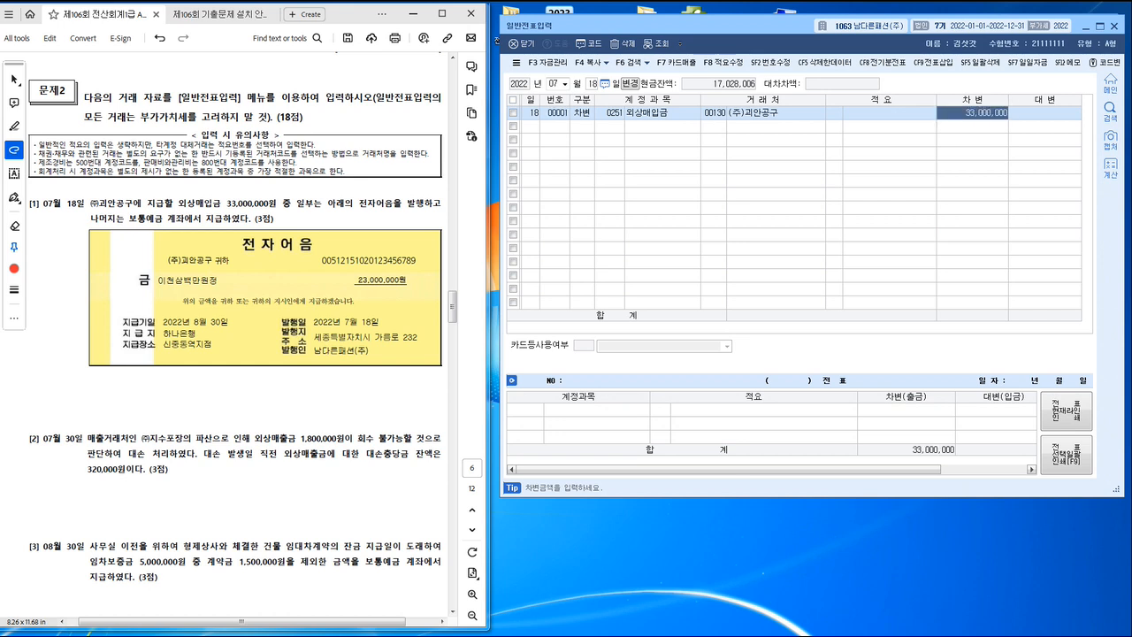
Step: Add a credit line for 0252 지급어음 with counterparty 00130 (주)괴안공구 and amount 23,000,000
{"action": "type", "text": "4"}
{"action": "key", "text": "Return"}
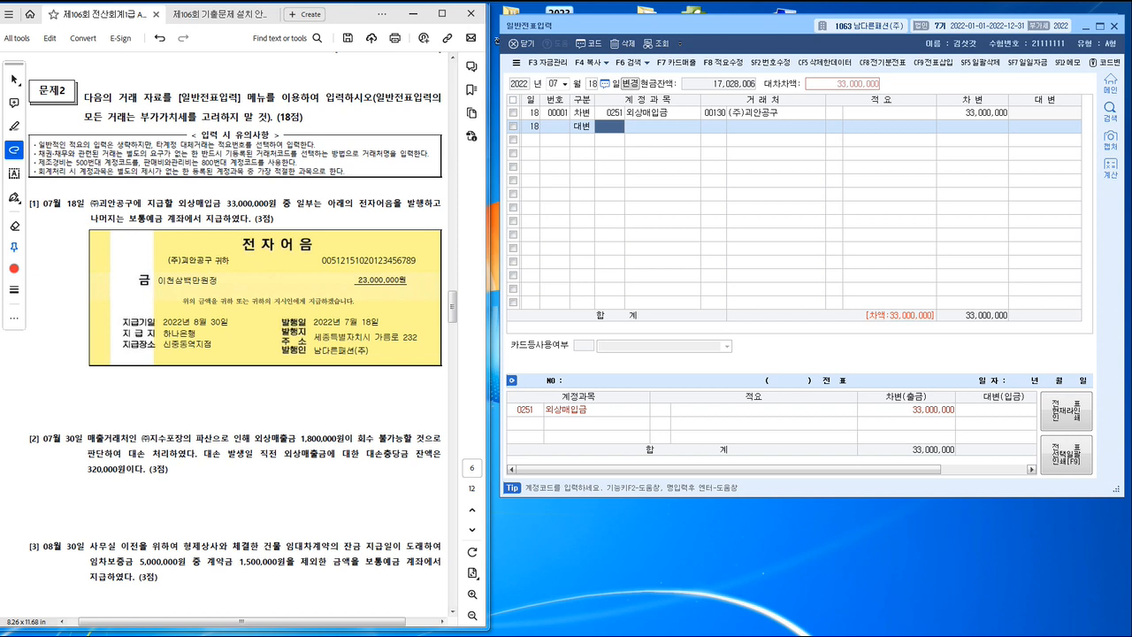
{"action": "type", "text": "252"}
{"action": "key", "text": "Return"}
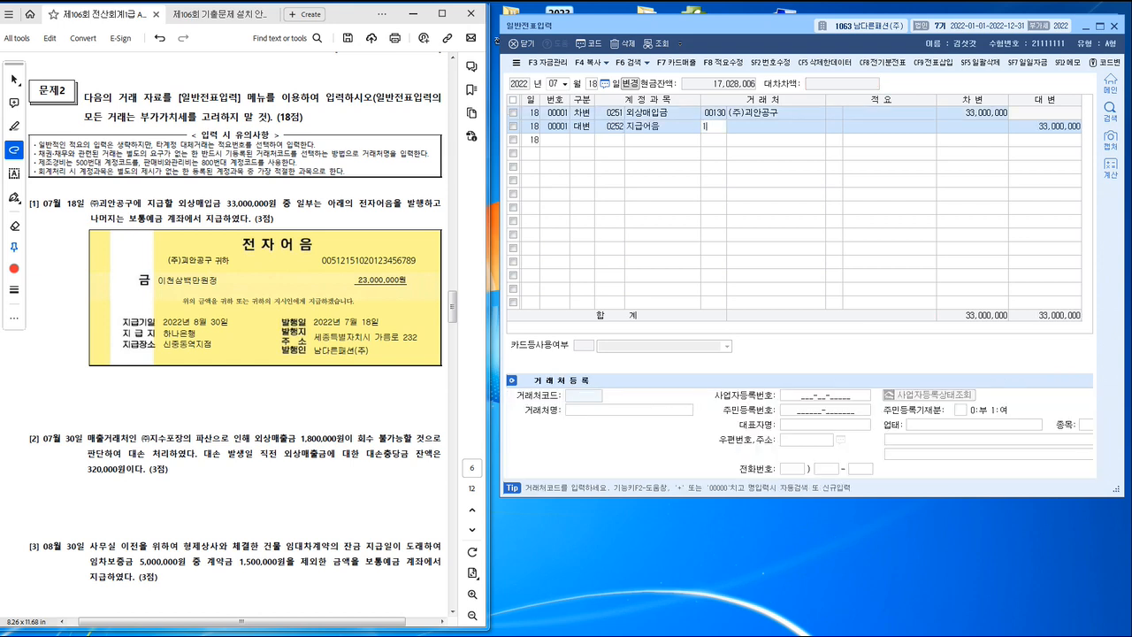
{"action": "type", "text": "130"}
{"action": "key", "text": "Return"}
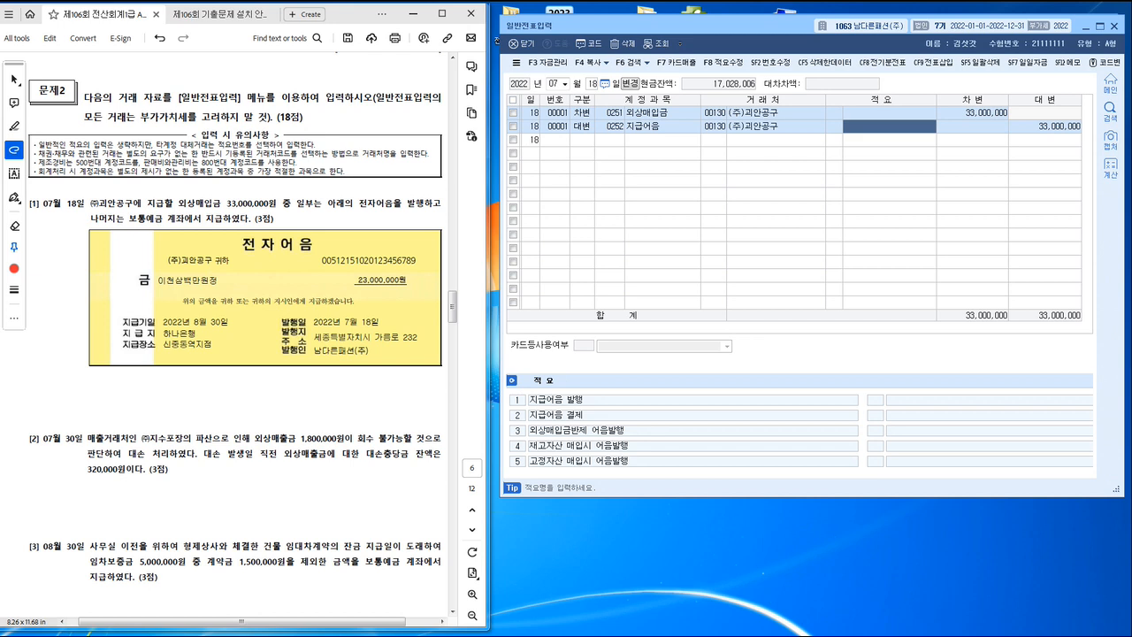
{"action": "key", "text": "Return"}
{"action": "type", "text": "23,000,000"}
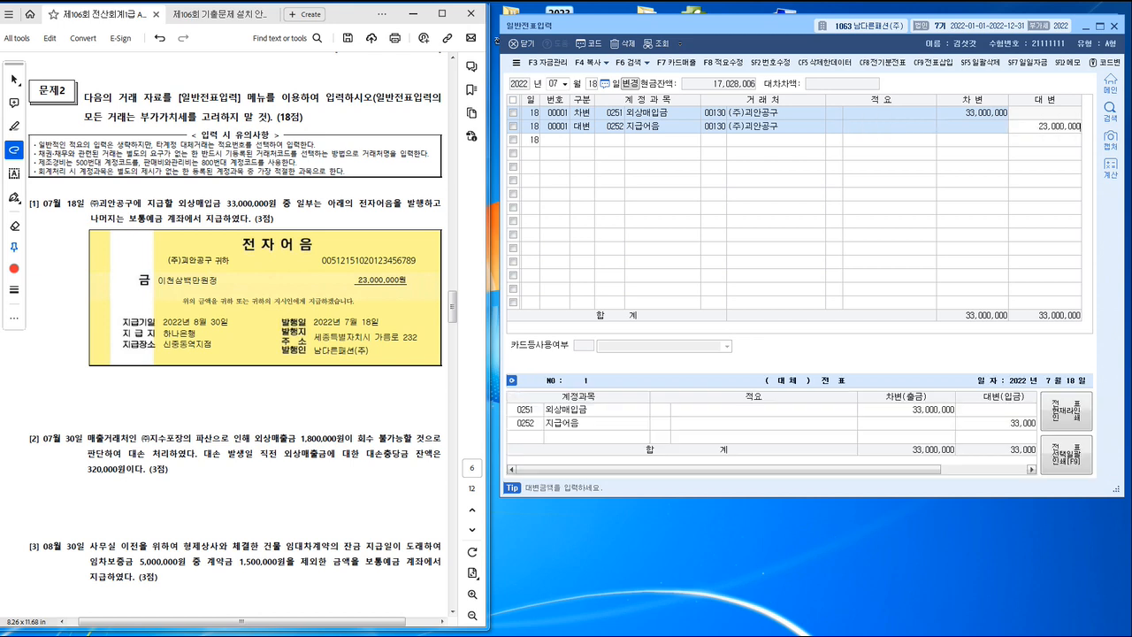
{"action": "key", "text": "Return"}
Step: Add a credit line for 0103 보통예금 covering the remaining 10,000,000
{"action": "type", "text": "4"}
{"action": "key", "text": "Return"}
{"action": "type", "text": "1"}
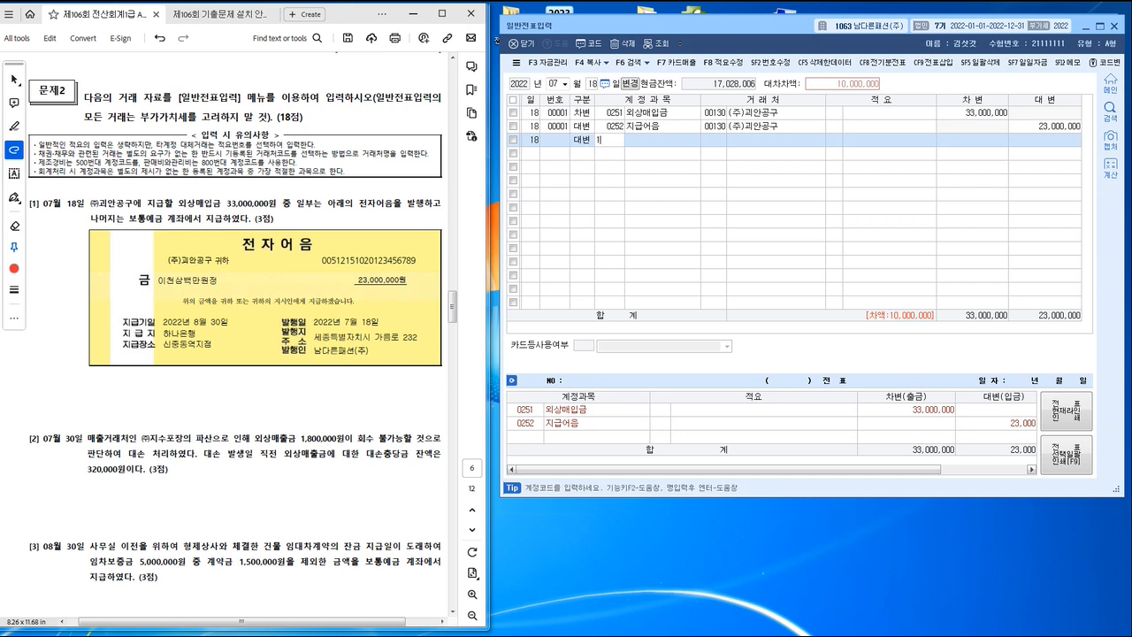
{"action": "type", "text": "03"}
{"action": "key", "text": "Return"}
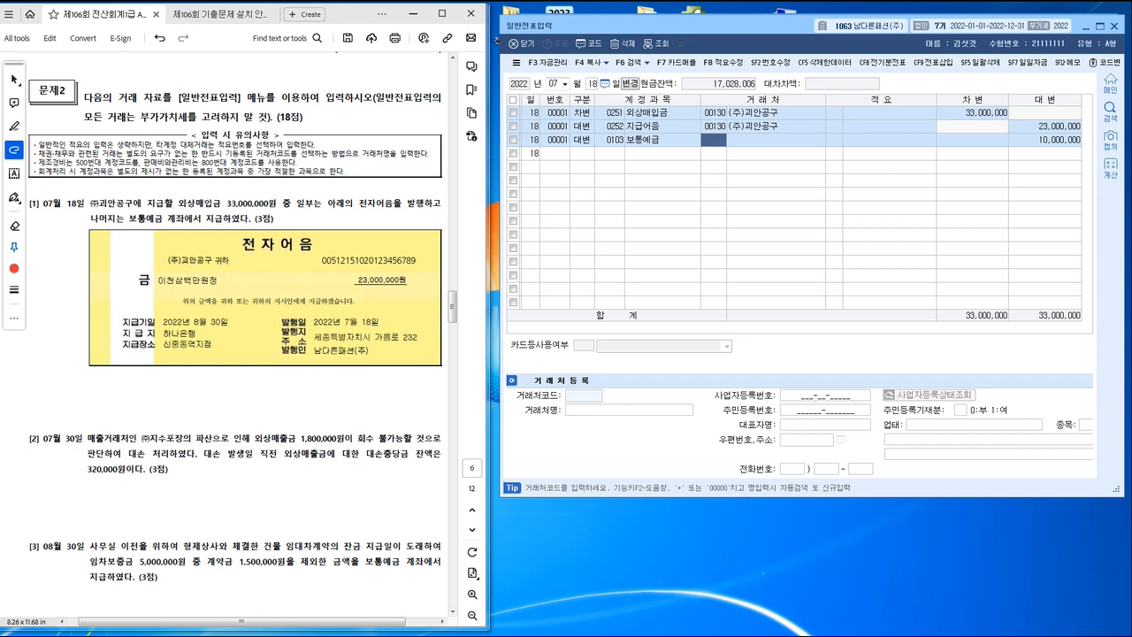
Step: Go on to task [2] in the exam PDF and set the 일반전표입력 date to July 30
{"action": "left_click", "coordinate": [411, 354]}
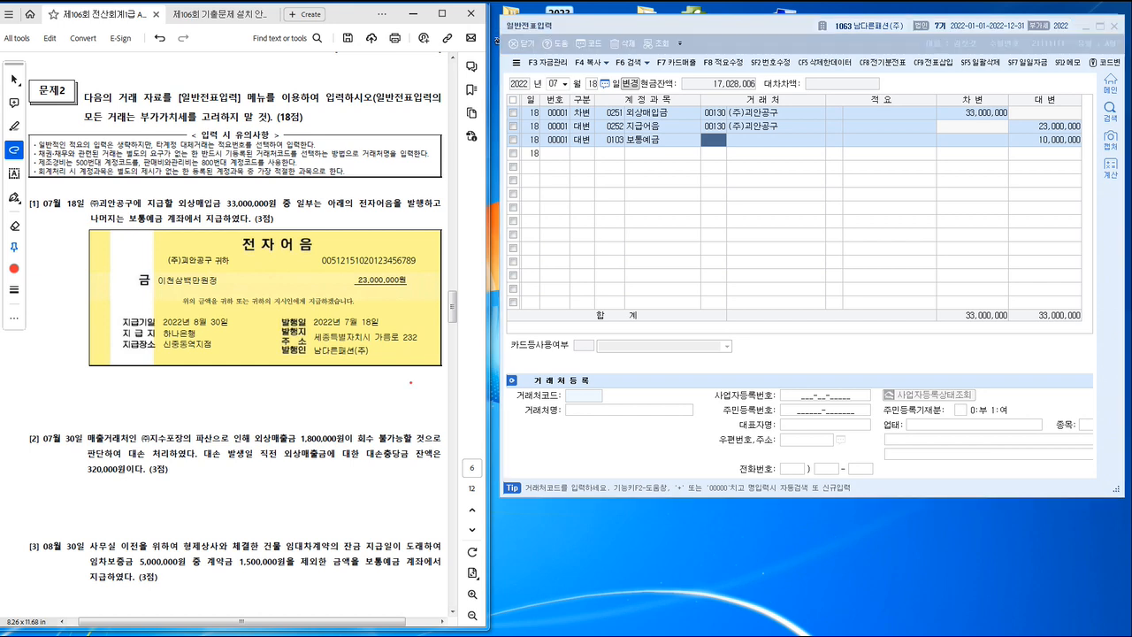
{"action": "scroll", "coordinate": [410, 355], "scroll_direction": "down", "scroll_amount": 1}
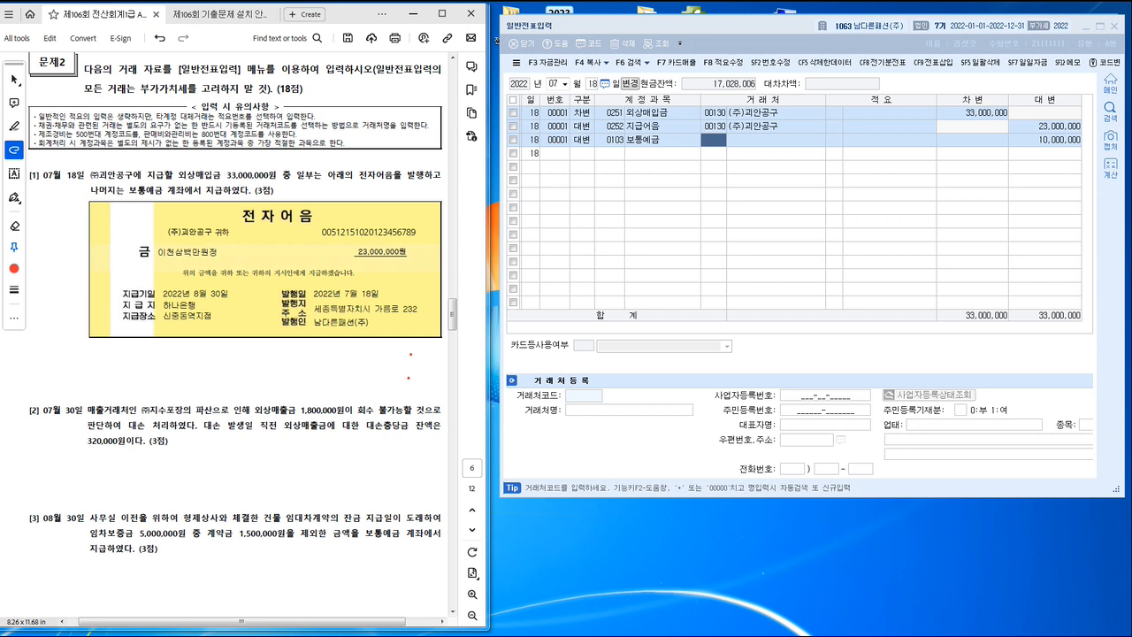
{"action": "scroll", "coordinate": [411, 354], "scroll_direction": "down", "scroll_amount": 1}
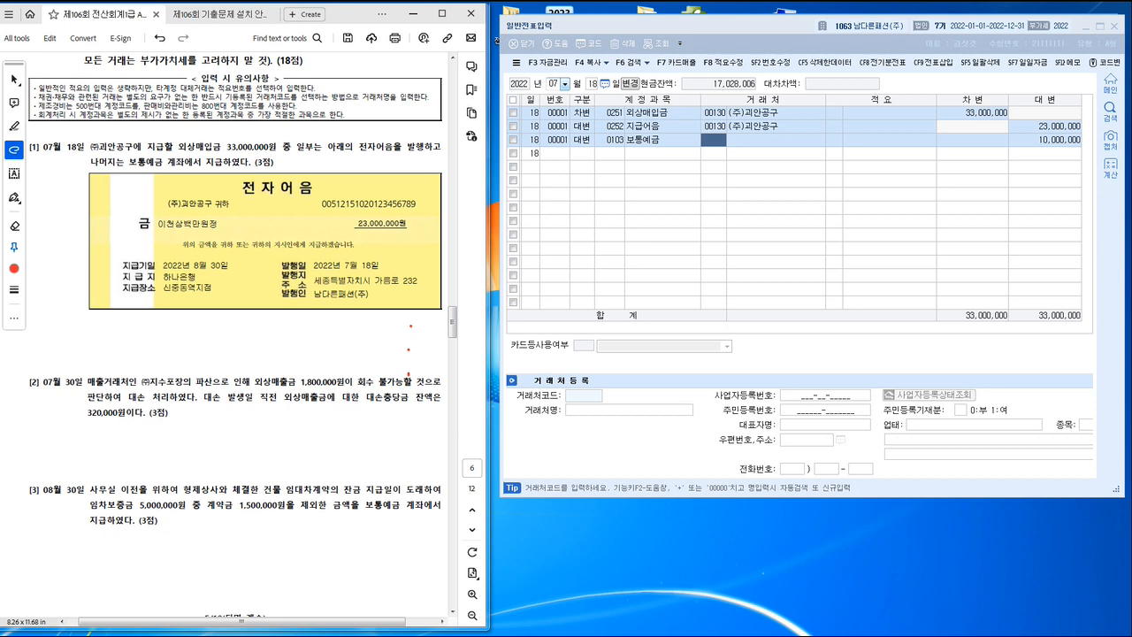
{"action": "left_click", "coordinate": [593, 84]}
{"action": "type", "text": "30"}
{"action": "key", "text": "Return"}
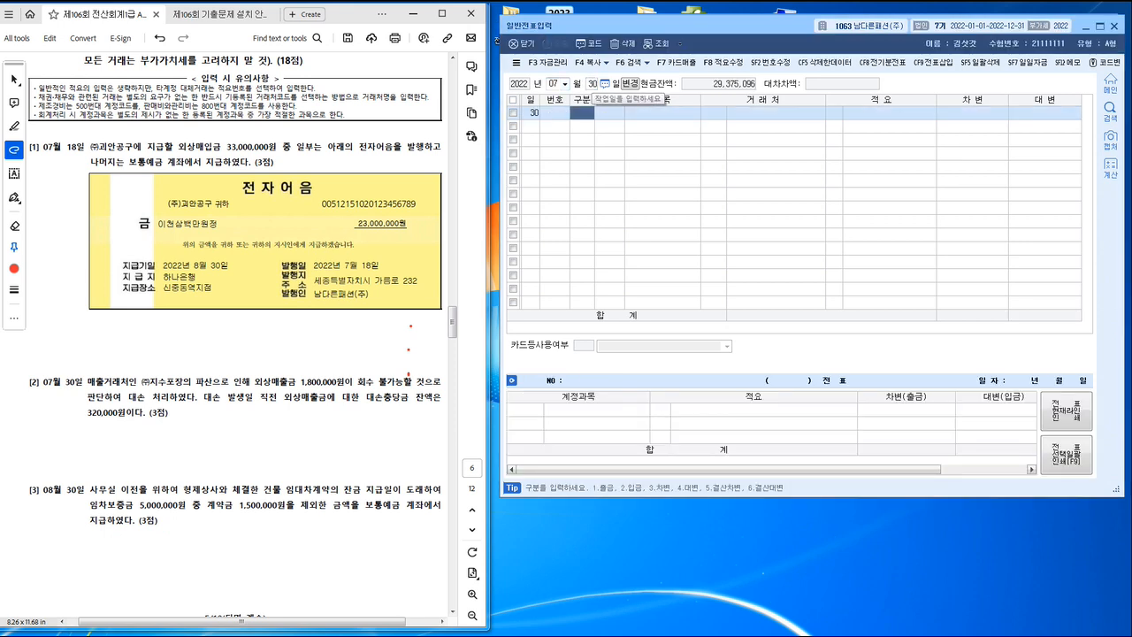
Step: Underline in task [2] the uncollectible 외상매출금 of 1,800,000원, the 대손 처리 and the 대손충당금 balance of 320,000원
{"action": "left_click", "coordinate": [217, 387]}
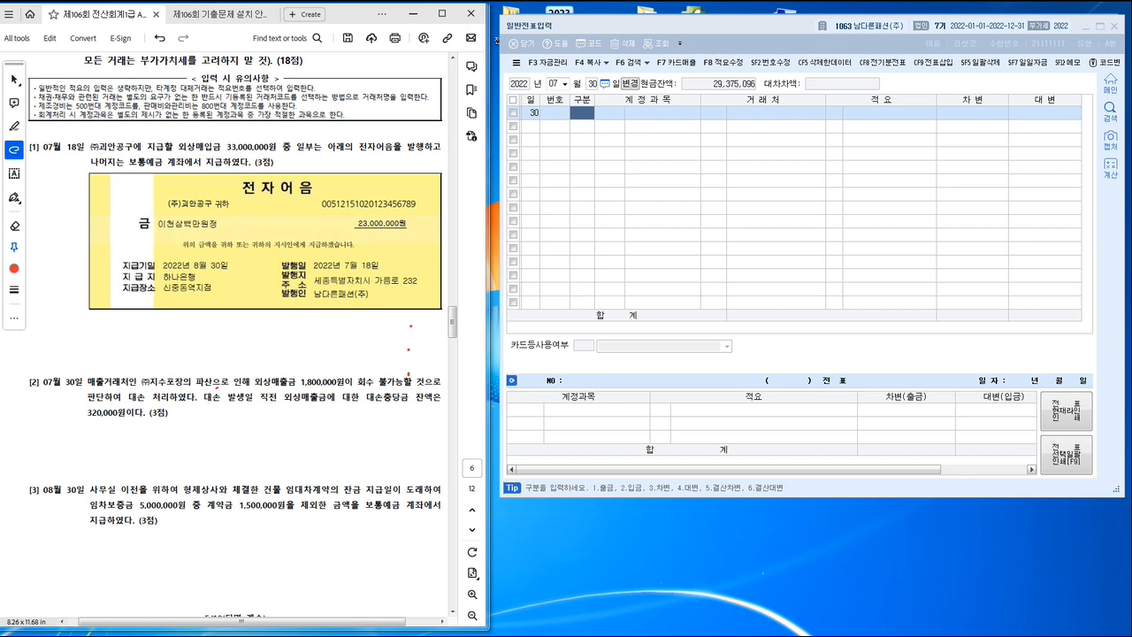
{"action": "left_click_drag", "start_coordinate": [216, 388], "coordinate": [435, 388]}
{"action": "left_click_drag", "start_coordinate": [86, 409], "coordinate": [435, 405]}
{"action": "left_click_drag", "start_coordinate": [80, 423], "coordinate": [131, 423]}
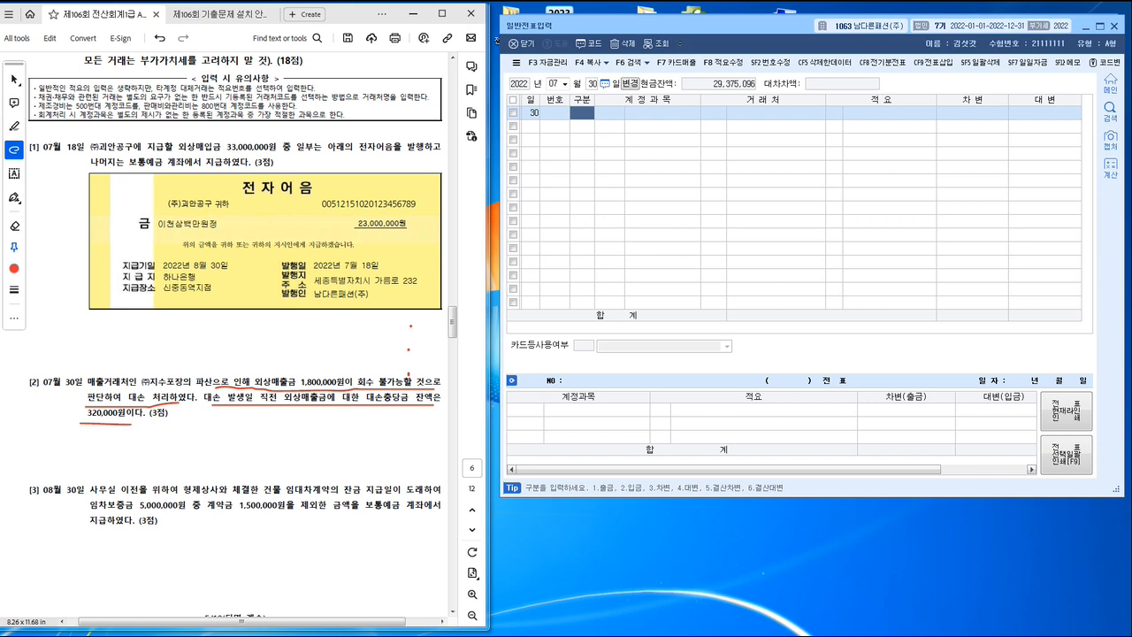
Step: Enter the July 30 credit line: 0108 외상매출금, counterparty (주)지수포장, 1,800,000
{"action": "type", "text": "4"}
{"action": "key", "text": "Return"}
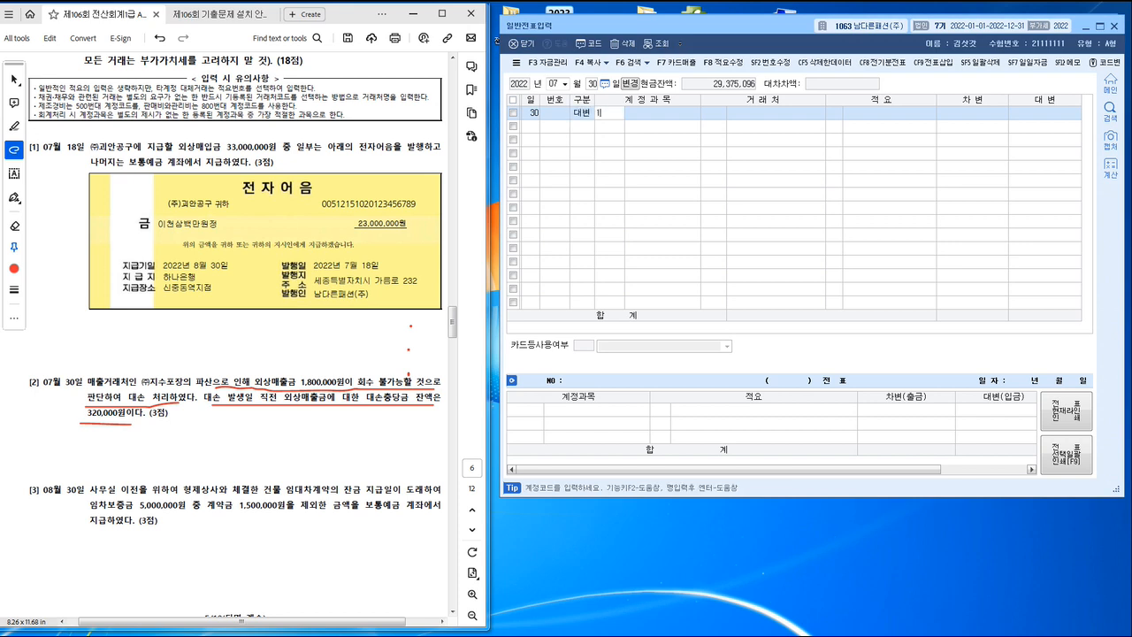
{"action": "type", "text": "108"}
{"action": "key", "text": "Return"}
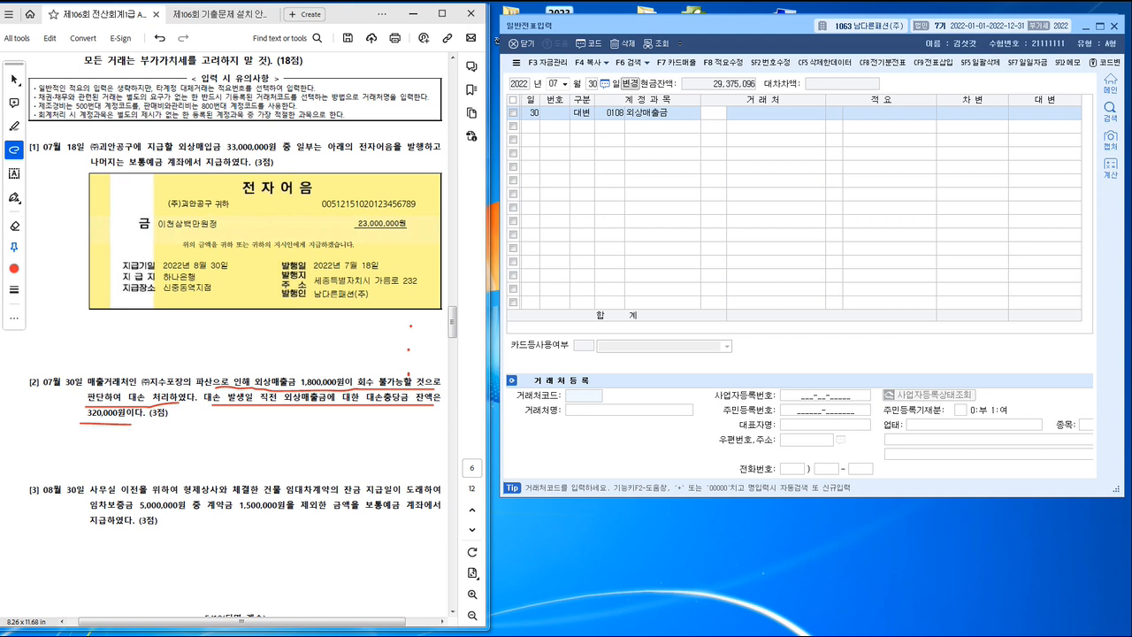
{"action": "type", "text": "지수"}
{"action": "key", "text": "Return"}
{"action": "key", "text": "Return"}
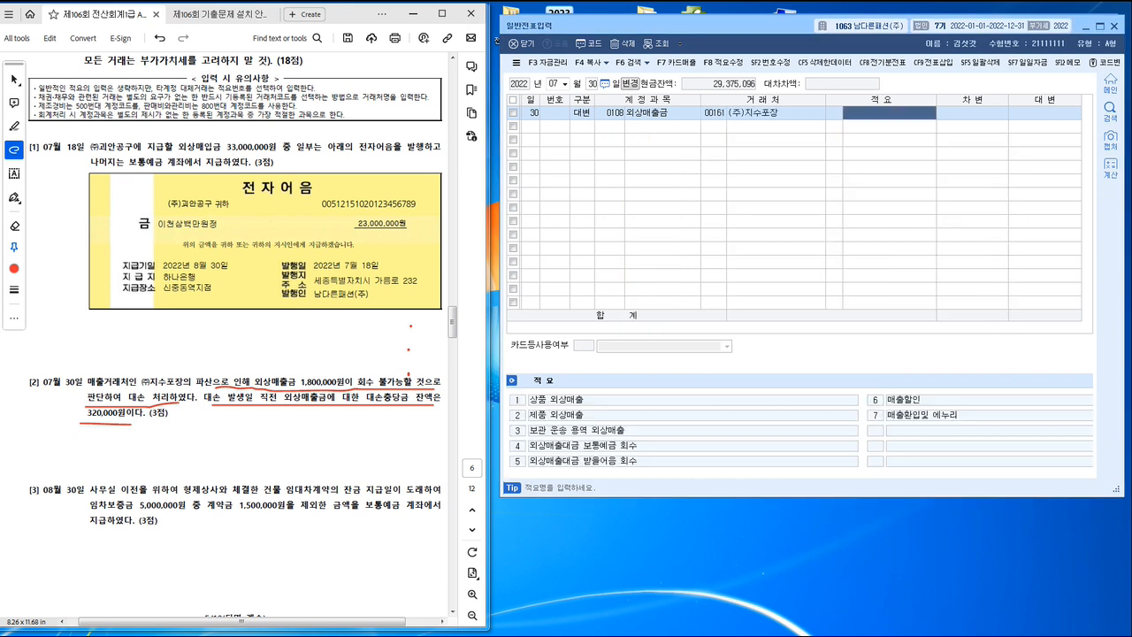
{"action": "key", "text": "Return"}
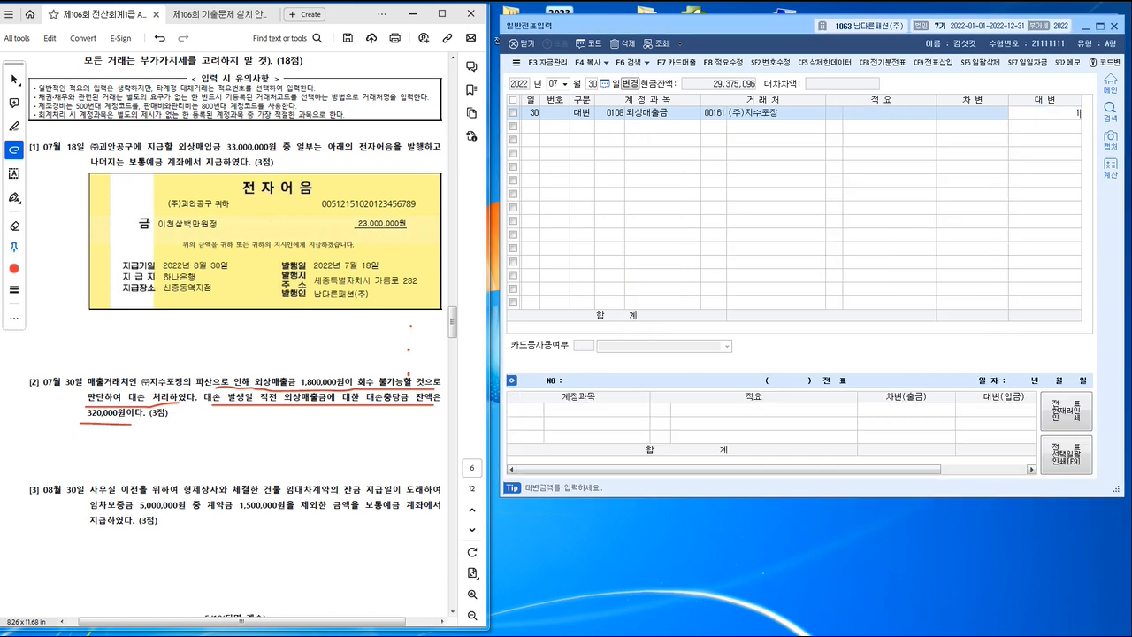
{"action": "type", "text": "1800000"}
{"action": "key", "text": "Return"}
Step: Add a debit line for 0109 대손충당금 and set its amount to 320,000
{"action": "type", "text": "3"}
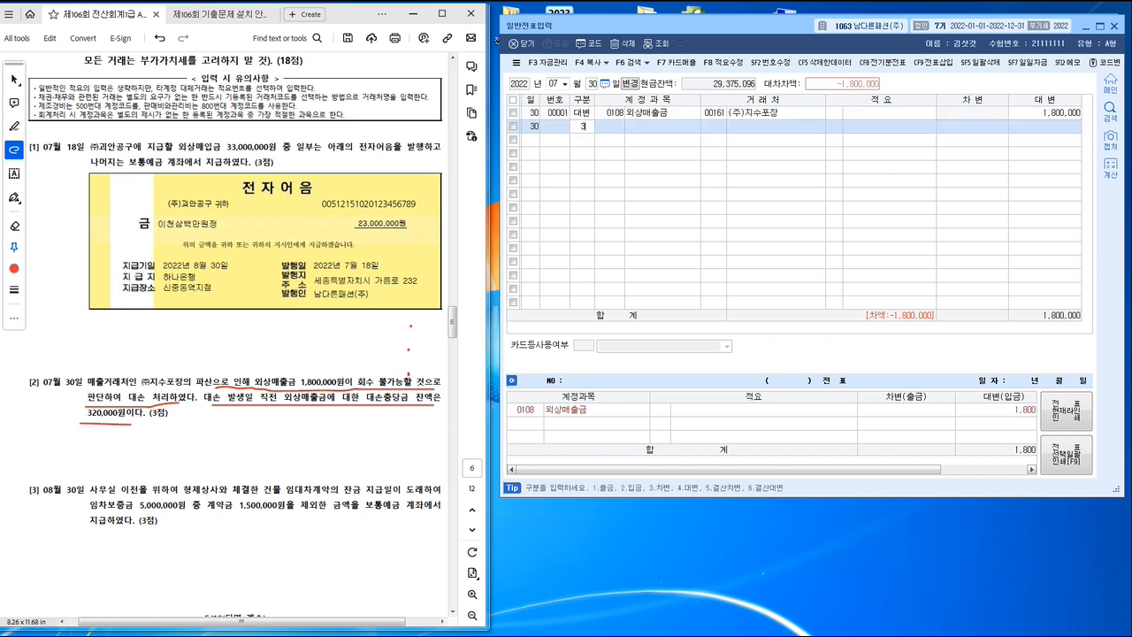
{"action": "key", "text": "Return"}
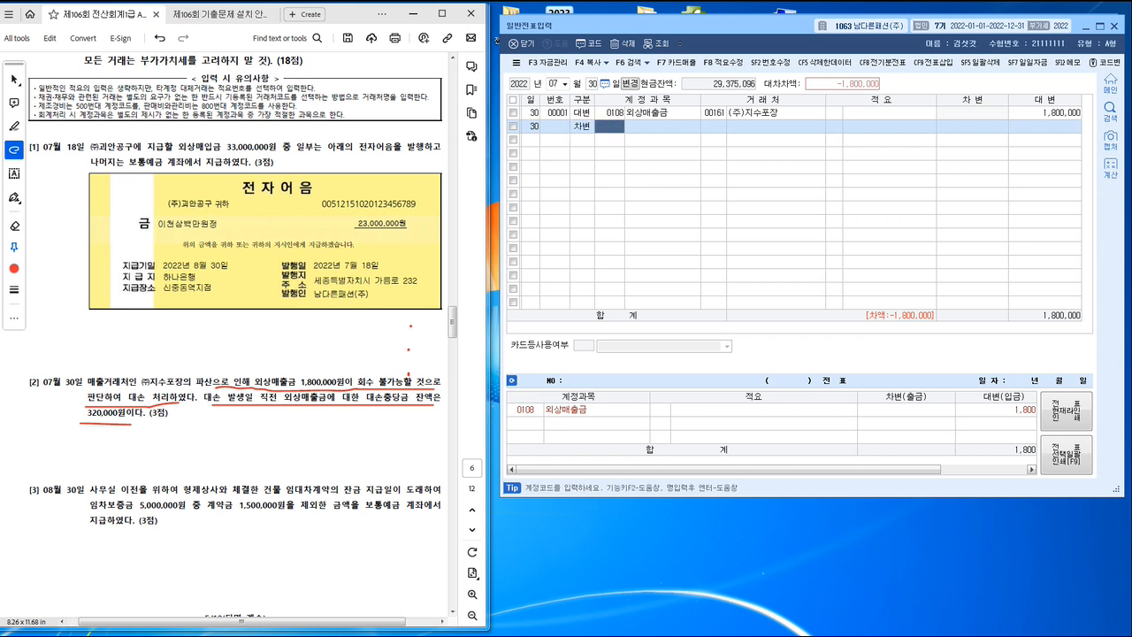
{"action": "type", "text": "109"}
{"action": "key", "text": "Return"}
{"action": "key", "text": "Return"}
{"action": "key", "text": "Return"}
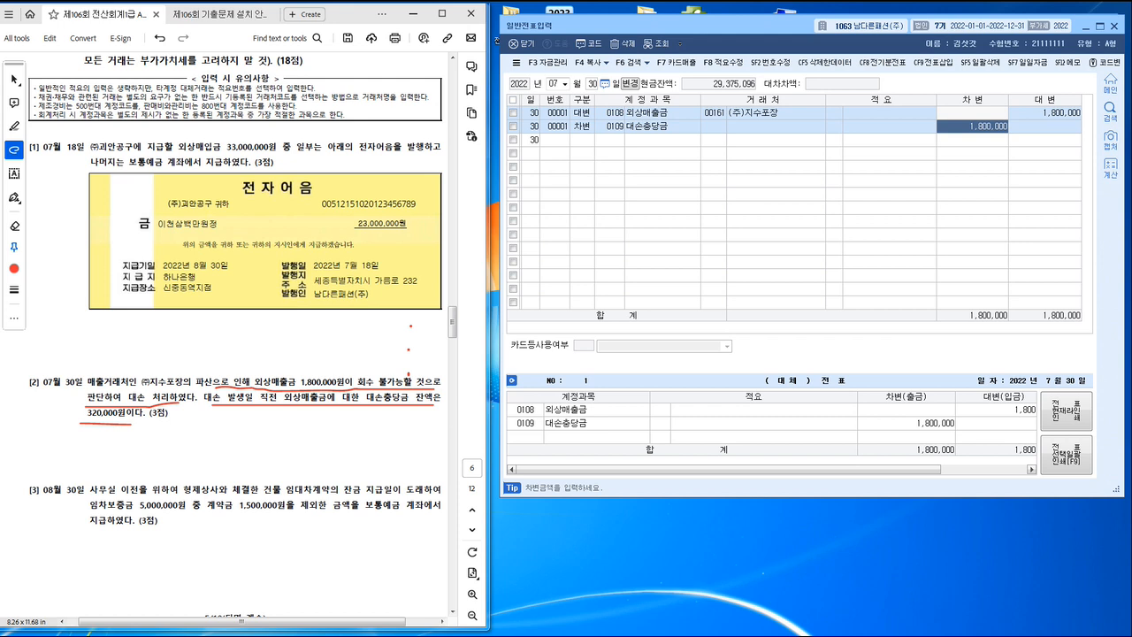
{"action": "left_click", "coordinate": [973, 127]}
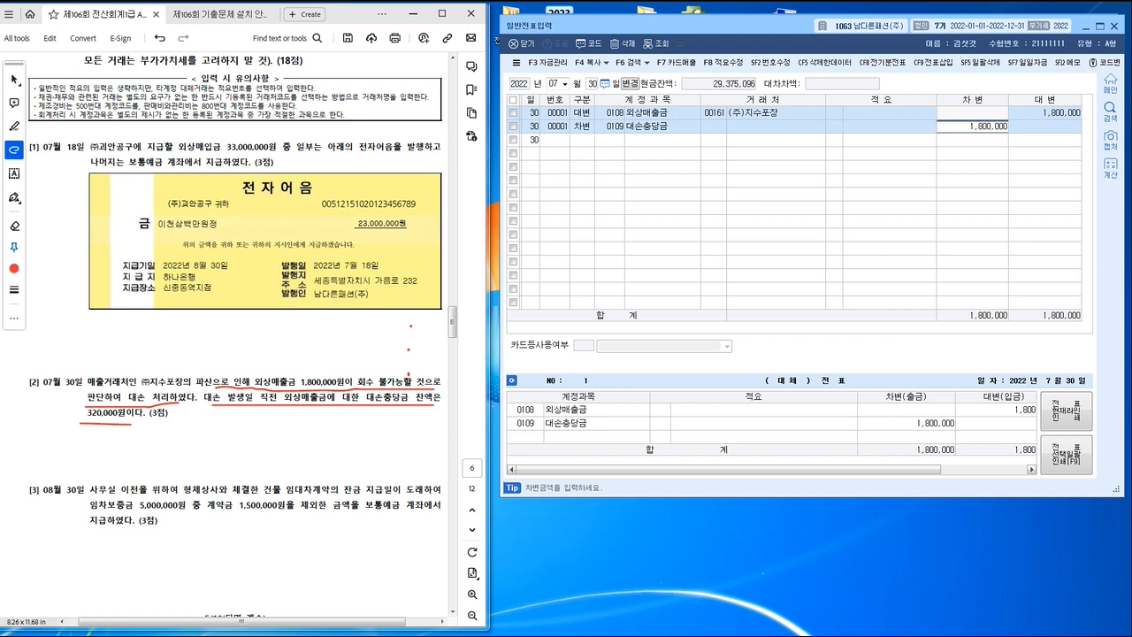
{"action": "type", "text": "320000"}
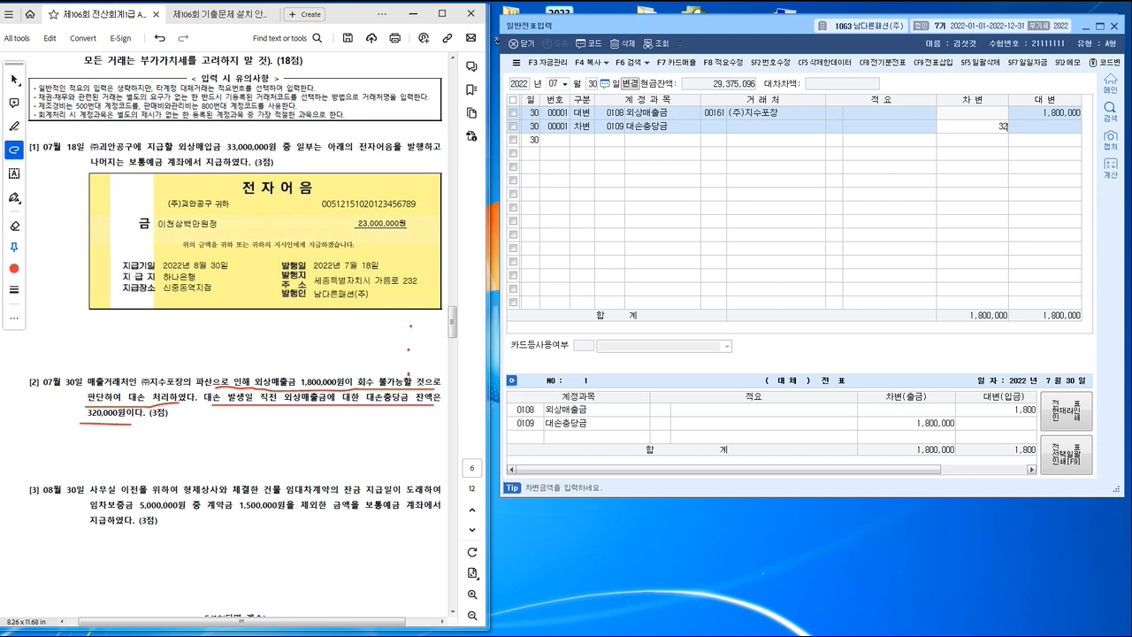
{"action": "key", "text": "Return"}
Step: Add a debit line for 0835 대손상각비 covering the remaining 1,480,000
{"action": "type", "text": "3"}
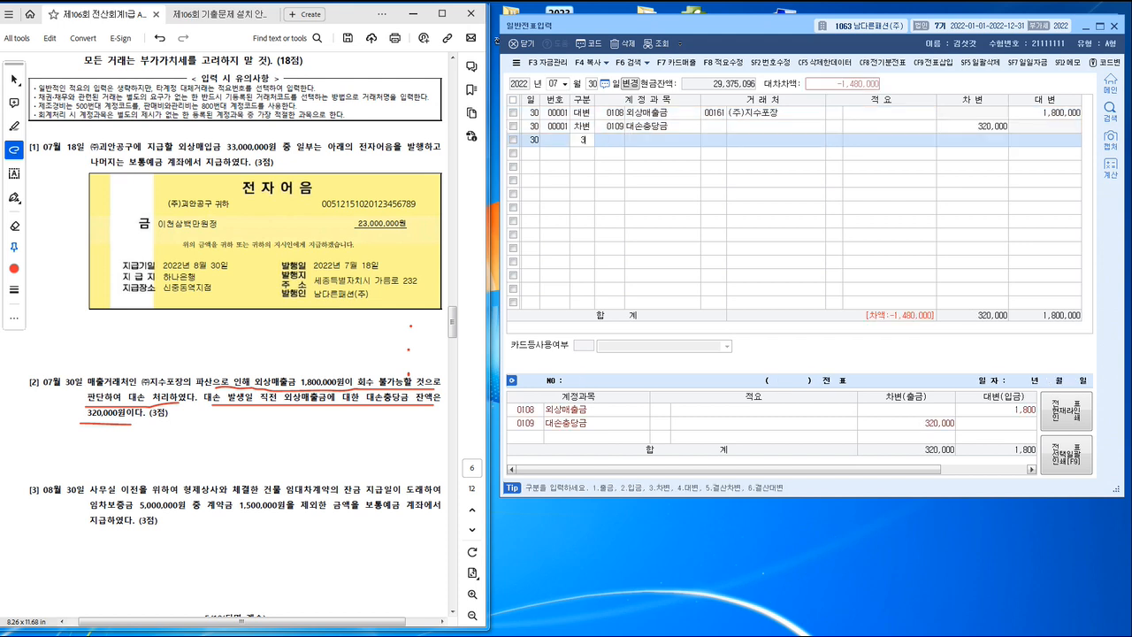
{"action": "key", "text": "Return"}
{"action": "type", "text": "대손상"}
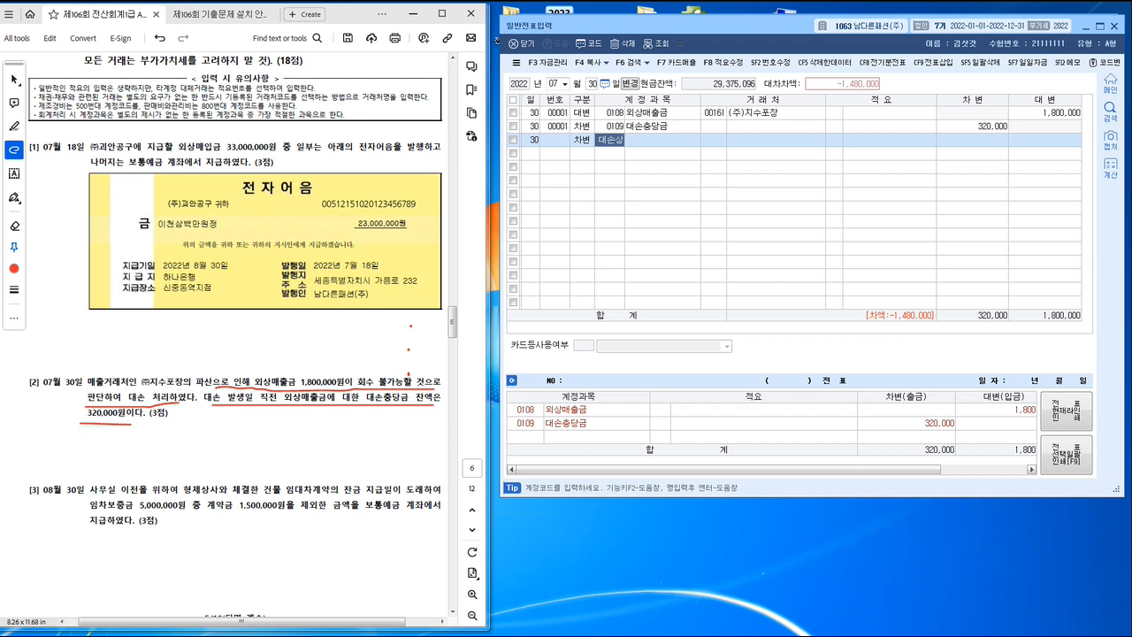
{"action": "key", "text": "Return"}
{"action": "key", "text": "Return"}
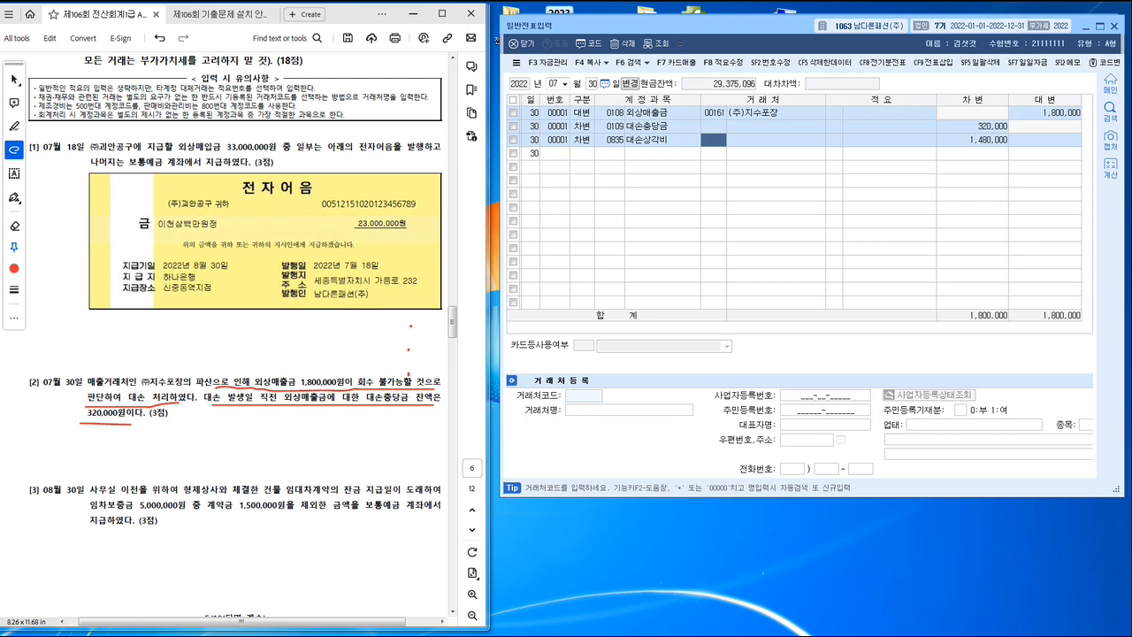
Step: Underline in task [3] the lease with 형제상사, the 임차보증금 of 5,000,000원, the 계약금 of 1,500,000원 and the 보통예금 payment
{"action": "mouse_move", "coordinate": [166, 496]}
{"action": "left_mouse_down"}
{"action": "mouse_move", "coordinate": [291, 496]}
{"action": "mouse_move", "coordinate": [305, 483]}
{"action": "left_mouse_up"}
{"action": "scroll", "coordinate": [296, 486], "scroll_direction": "down", "scroll_amount": 1}
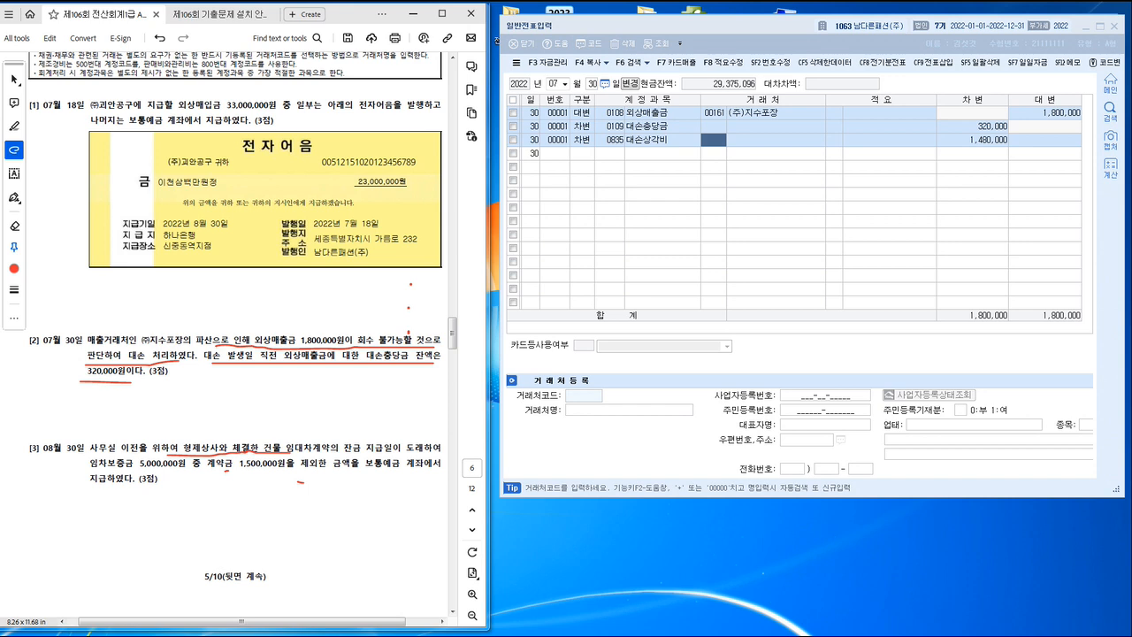
{"action": "left_click_drag", "start_coordinate": [229, 469], "coordinate": [265, 468]}
{"action": "left_click_drag", "start_coordinate": [348, 472], "coordinate": [426, 473]}
{"action": "left_click_drag", "start_coordinate": [92, 487], "coordinate": [136, 489]}
{"action": "left_click_drag", "start_coordinate": [85, 473], "coordinate": [174, 472]}
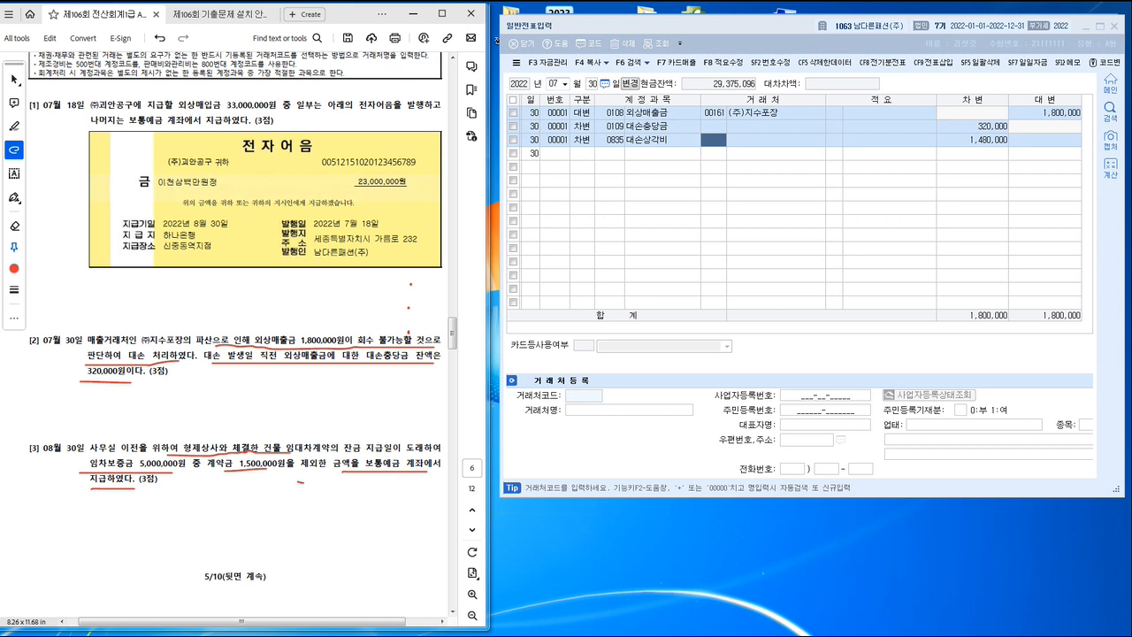
Step: Switch the voucher date to August 30 and start a debit line for account 0232 임차보증금
{"action": "left_click", "coordinate": [553, 84]}
{"action": "type", "text": "0830"}
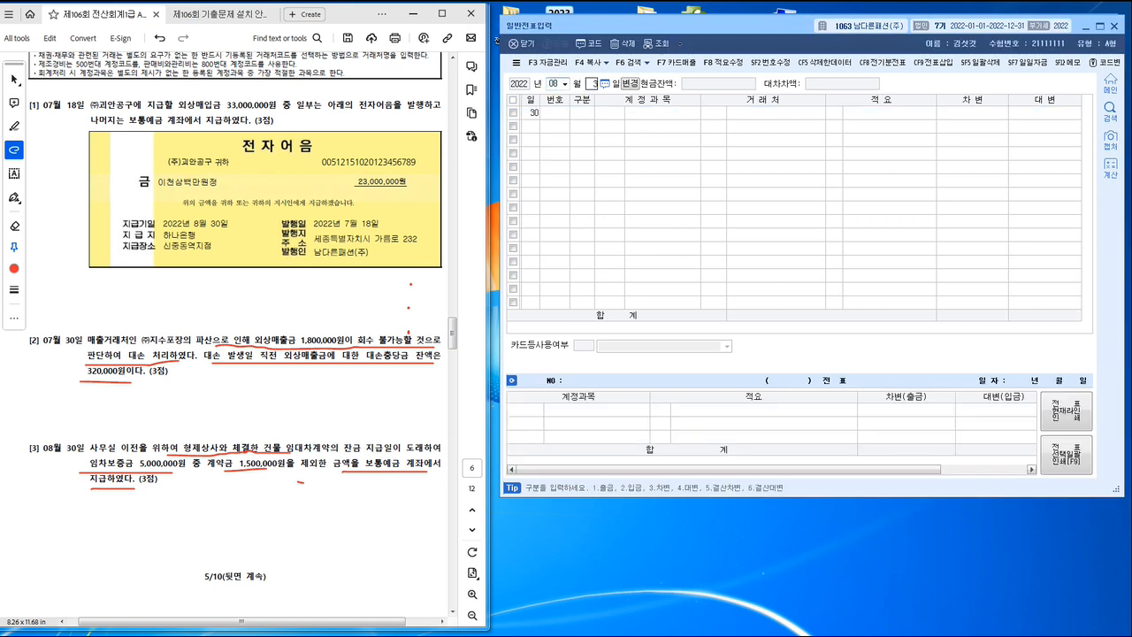
{"action": "key", "text": "Return"}
{"action": "type", "text": "3"}
{"action": "key", "text": "Return"}
{"action": "type", "text": "임채"}
{"action": "key", "text": "Return"}
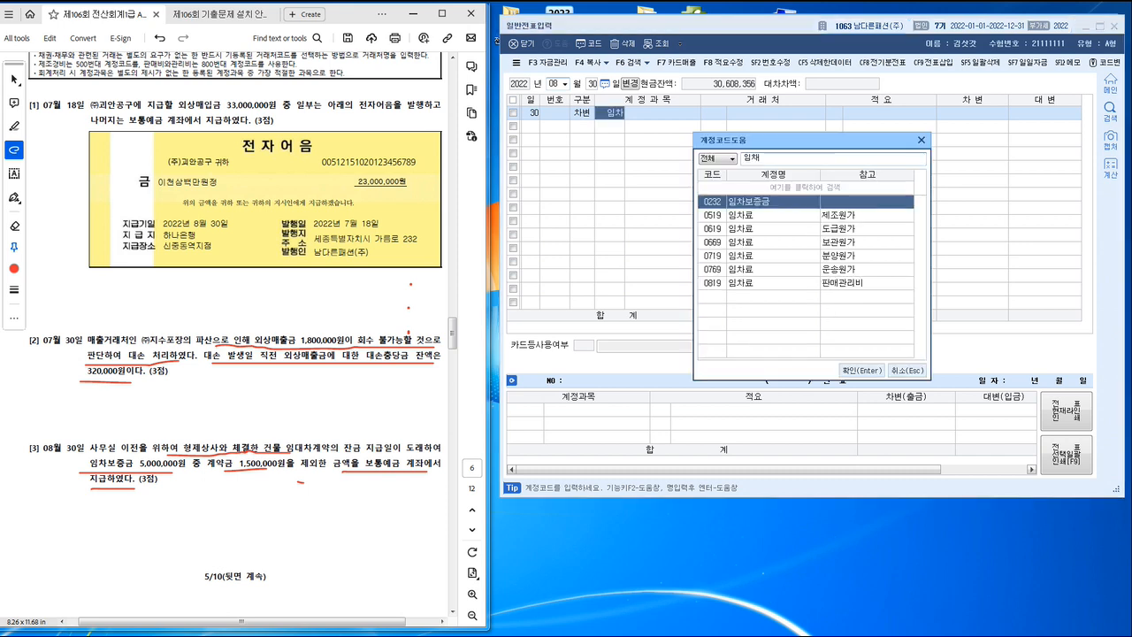
{"action": "key", "text": "Return"}
{"action": "key", "text": "Return"}
{"action": "key", "text": "Return"}
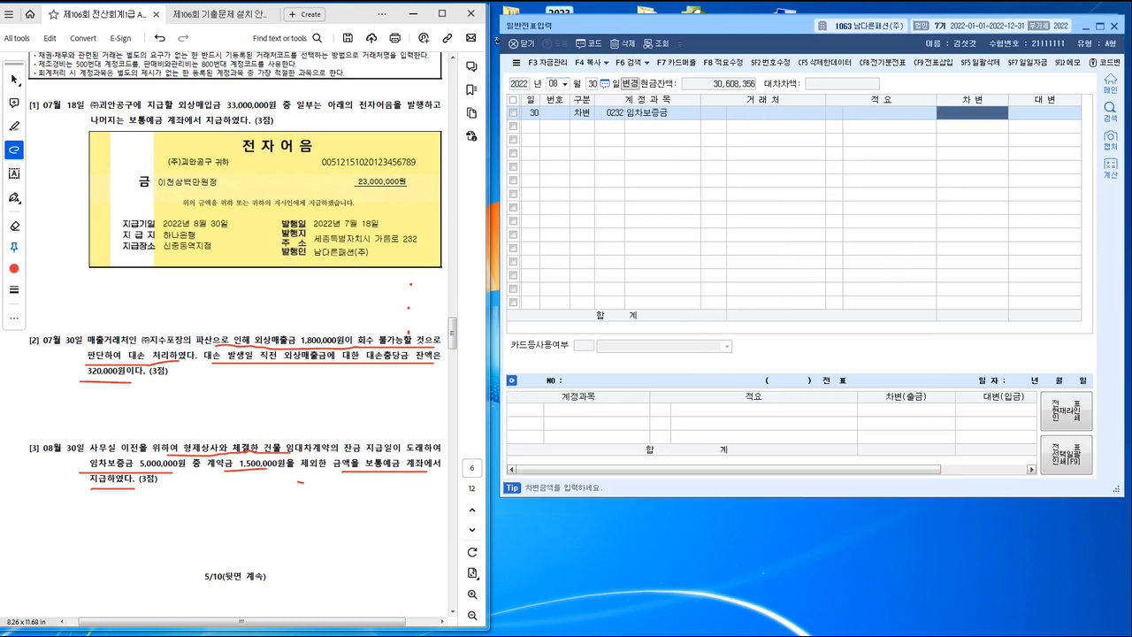
Step: Assign 형제상사 as the 임차보증금 line's counterparty and set the debit amount to 5,000,000
{"action": "key", "text": "Left"}
{"action": "key", "text": "Left"}
{"action": "key", "text": "Left"}
{"action": "type", "text": "ㅎ"}
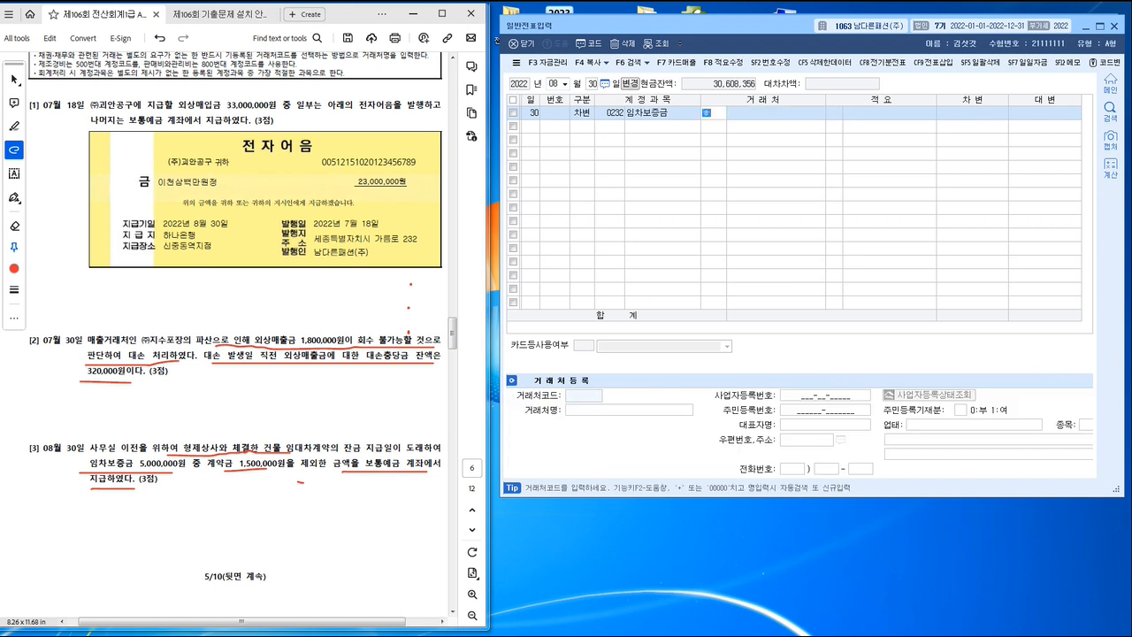
{"action": "type", "text": "형제"}
{"action": "key", "text": "Return"}
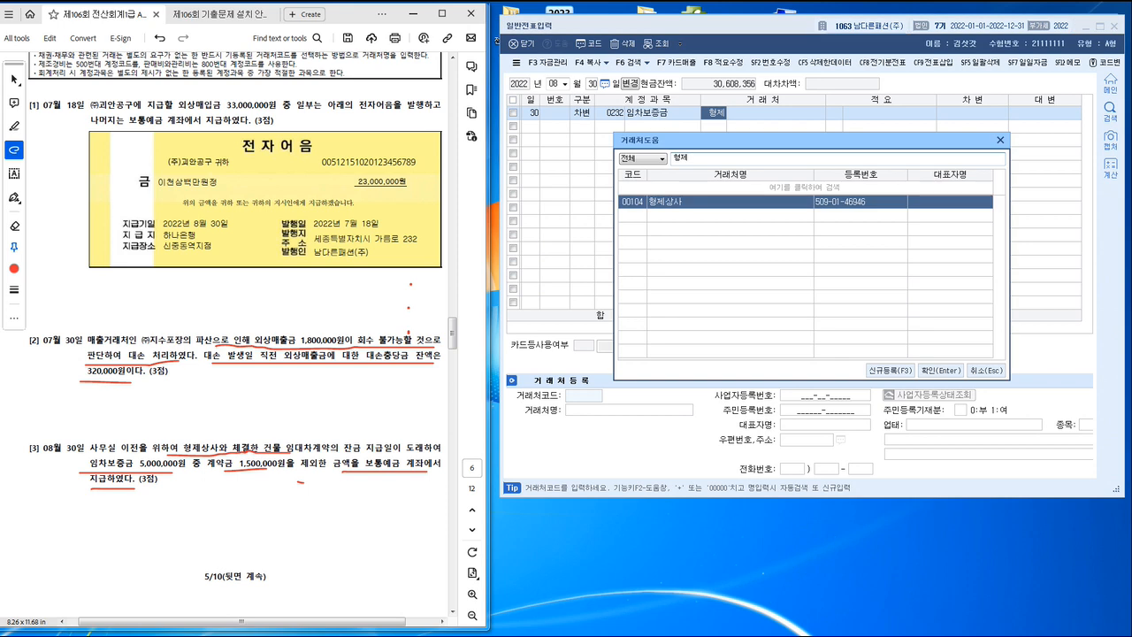
{"action": "key", "text": "Return"}
{"action": "key", "text": "Return"}
{"action": "type", "text": "5"}
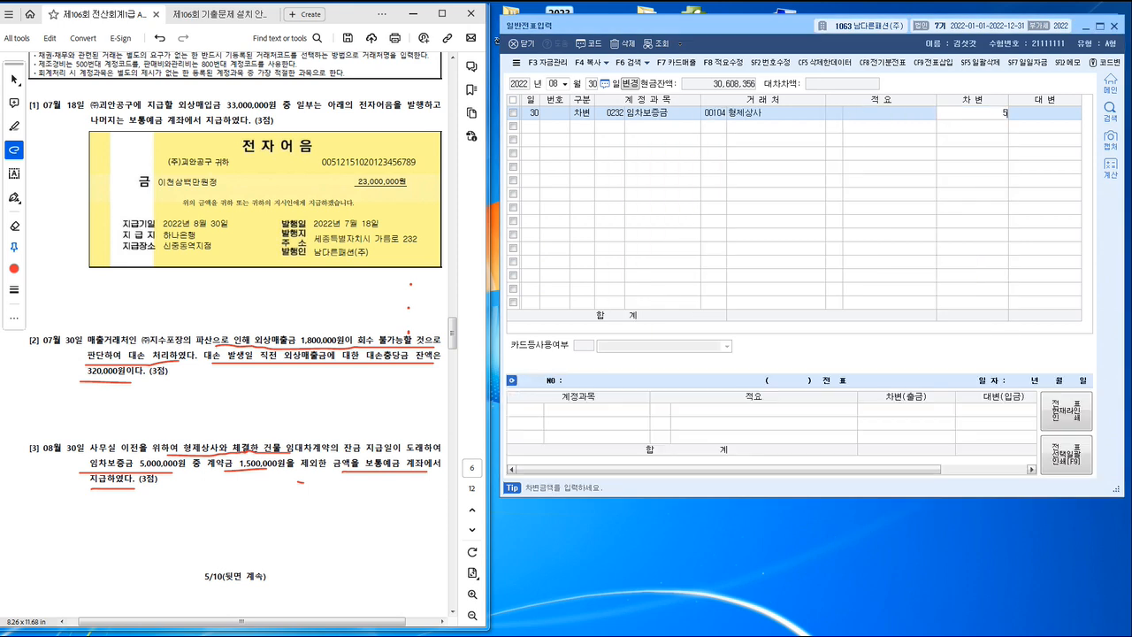
{"action": "type", "text": ",000,000"}
Step: Add a credit line for 0131 선급금 with counterparty 형제상사 and amount 1,500,000
{"action": "key", "text": "Return"}
{"action": "type", "text": "4"}
{"action": "key", "text": "Return"}
{"action": "type", "text": "선급"}
{"action": "key", "text": "Return"}
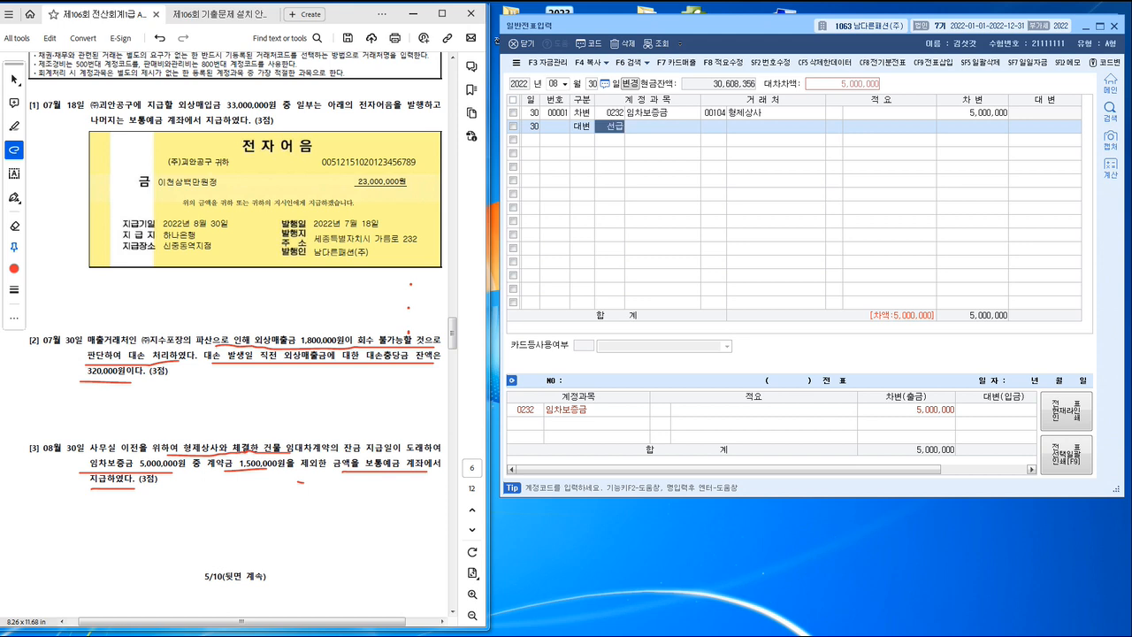
{"action": "key", "text": "Return"}
{"action": "type", "text": "104"}
{"action": "key", "text": "Return"}
{"action": "key", "text": "Return"}
{"action": "key", "text": "Return"}
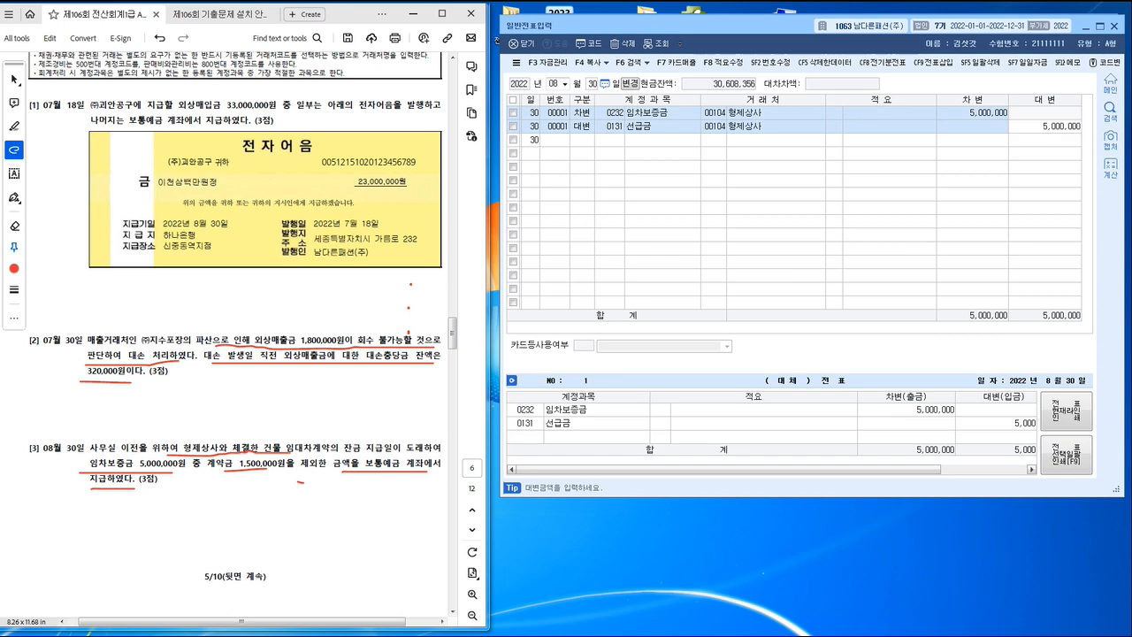
{"action": "type", "text": "1500000"}
{"action": "key", "text": "Return"}
Step: Add a credit line for 0103 보통예금 covering the remaining 3,500,000
{"action": "type", "text": "4"}
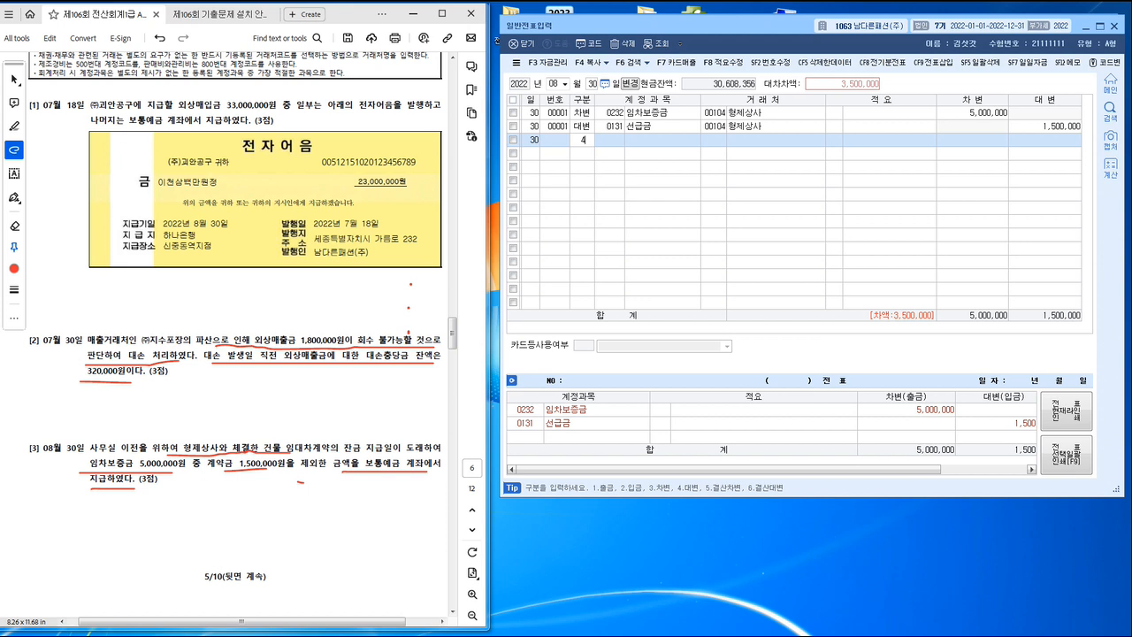
{"action": "key", "text": "Return"}
{"action": "type", "text": "103"}
{"action": "key", "text": "Return"}
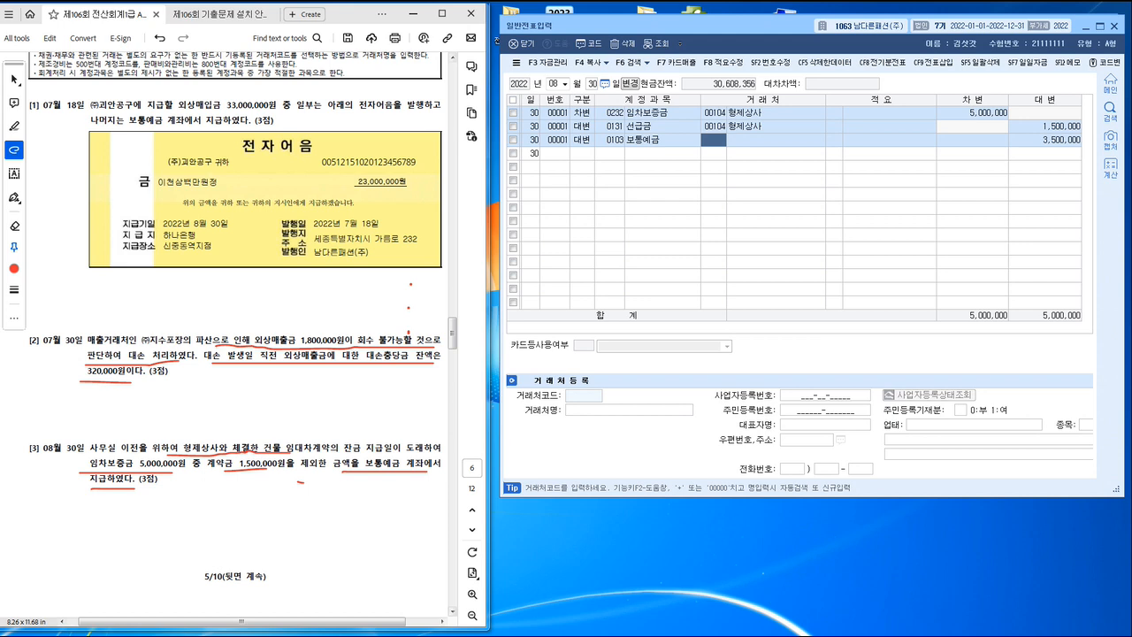
Step: Bring task [4] into view in the exam PDF and switch the voucher date to October 18
{"action": "left_click", "coordinate": [380, 371]}
{"action": "scroll", "coordinate": [380, 372], "scroll_direction": "down", "scroll_amount": 6}
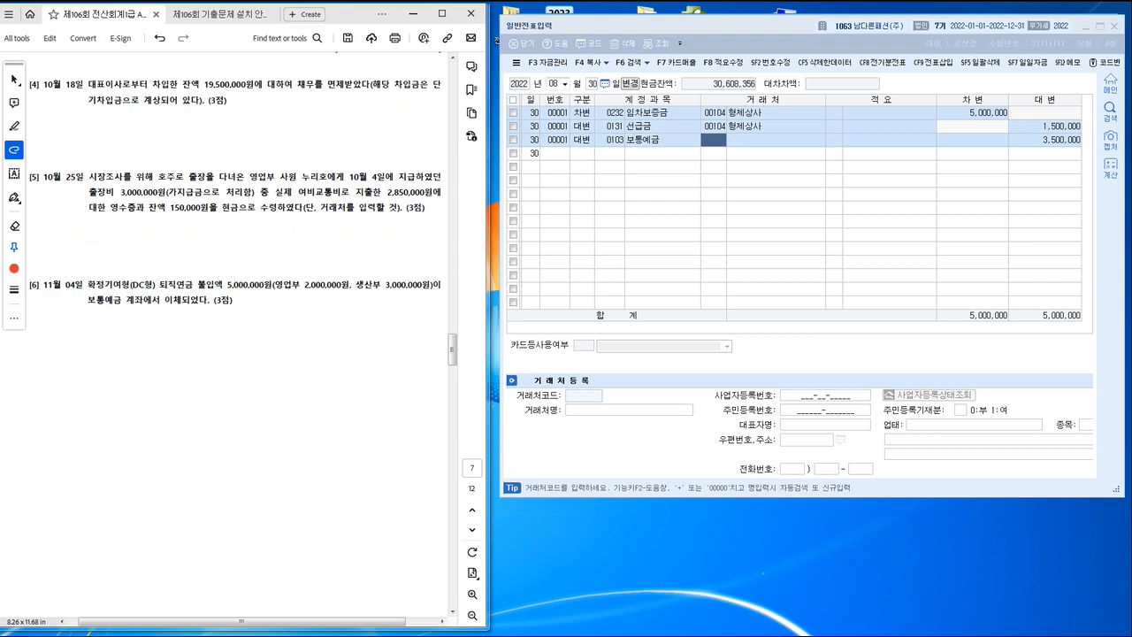
{"action": "scroll", "coordinate": [243, 219], "scroll_direction": "up", "scroll_amount": 1}
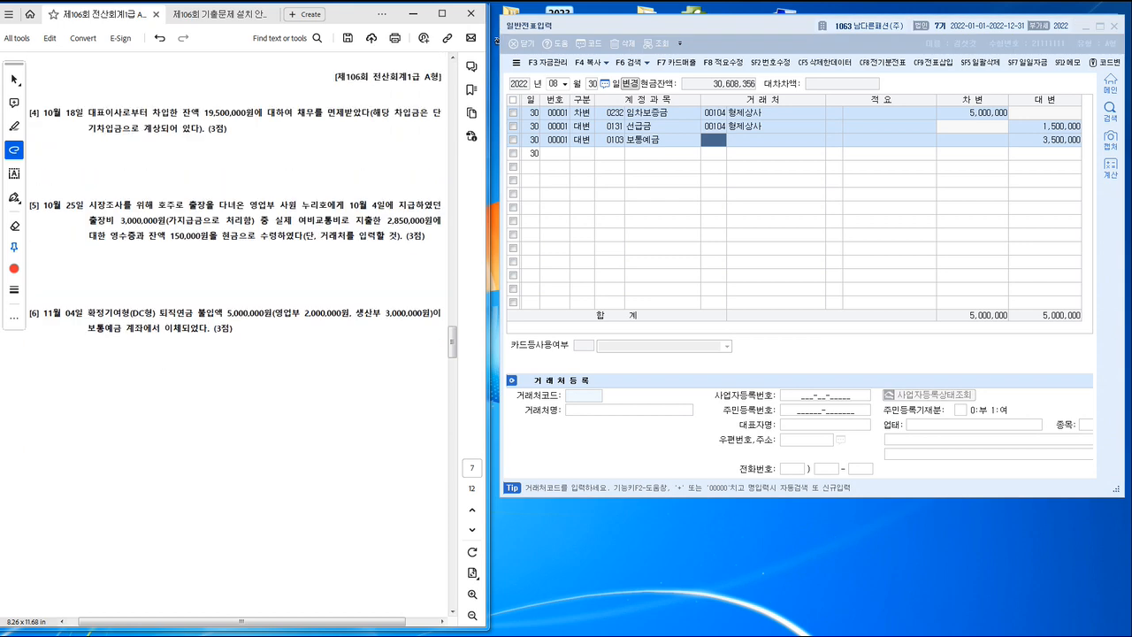
{"action": "scroll", "coordinate": [243, 217], "scroll_direction": "up", "scroll_amount": 1}
{"action": "scroll", "coordinate": [243, 216], "scroll_direction": "up", "scroll_amount": 1}
{"action": "scroll", "coordinate": [243, 217], "scroll_direction": "down", "scroll_amount": 1}
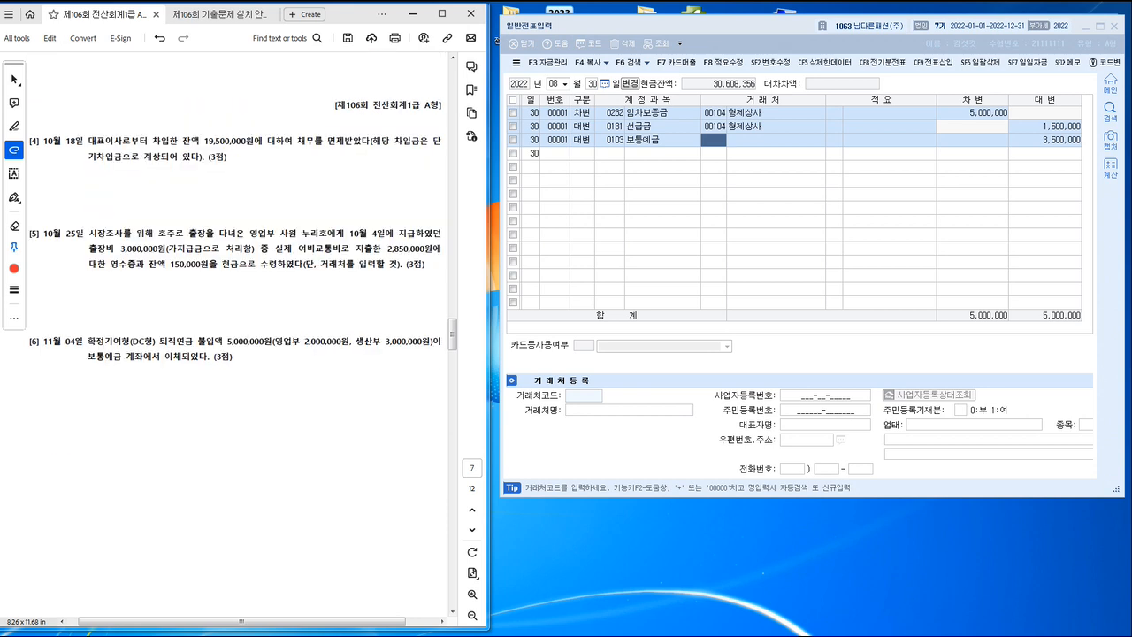
{"action": "scroll", "coordinate": [243, 216], "scroll_direction": "down", "scroll_amount": 1}
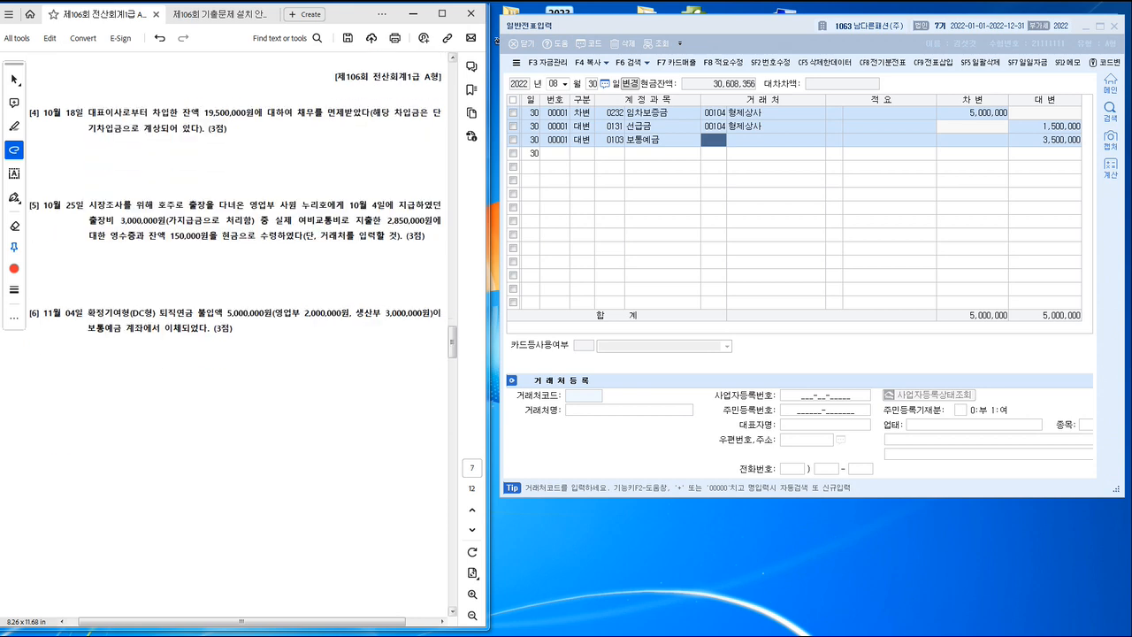
{"action": "left_click", "coordinate": [553, 84]}
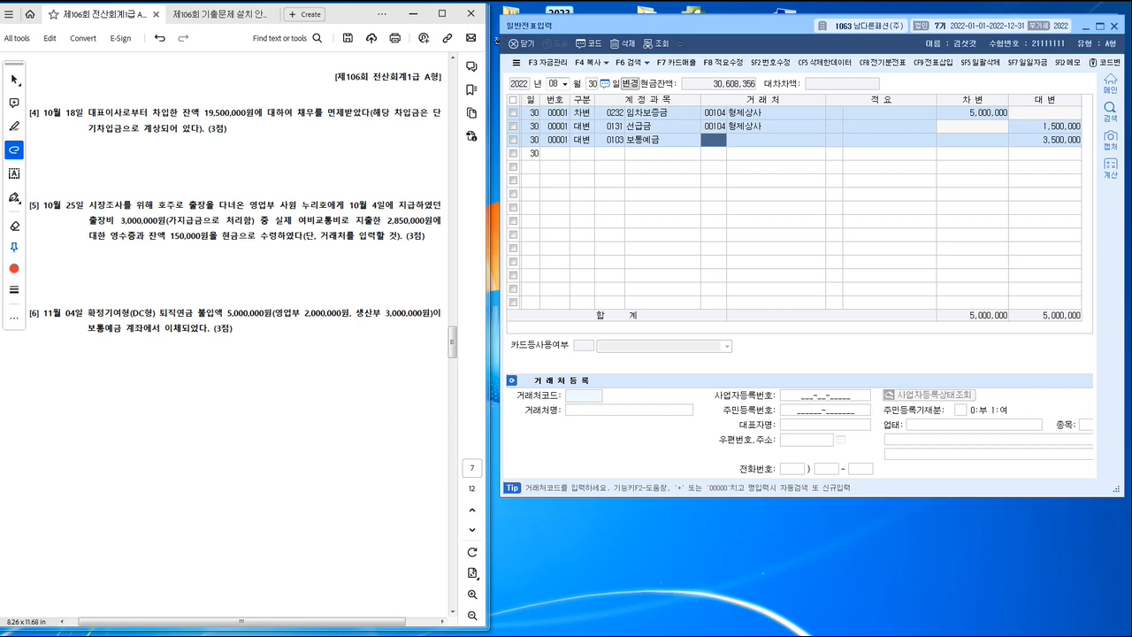
{"action": "type", "text": "1018"}
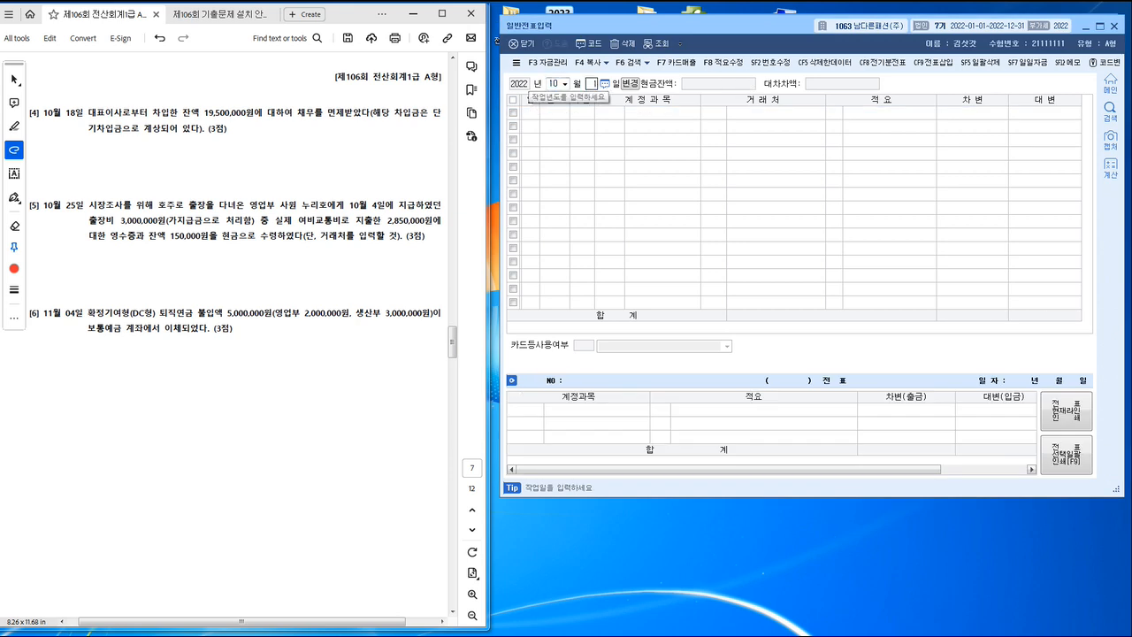
{"action": "key", "text": "Return"}
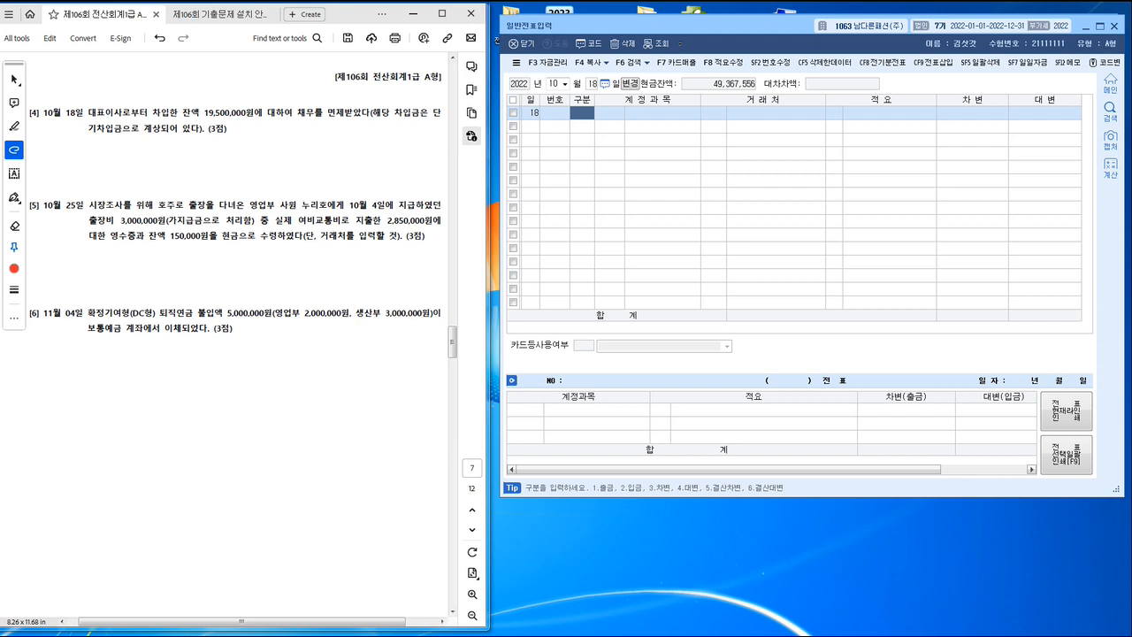
Step: Start the October 18 voucher with a debit line for account 0260 단기차입금
{"action": "type", "text": "3"}
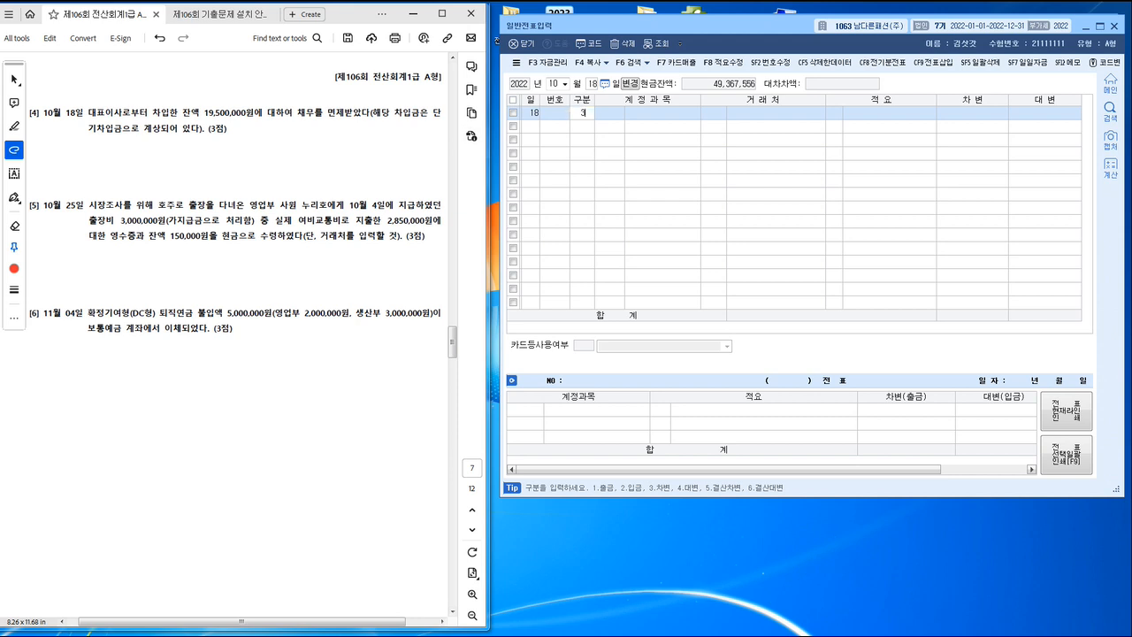
{"action": "key", "text": "Return"}
{"action": "type", "text": "단기"}
{"action": "key", "text": "Return"}
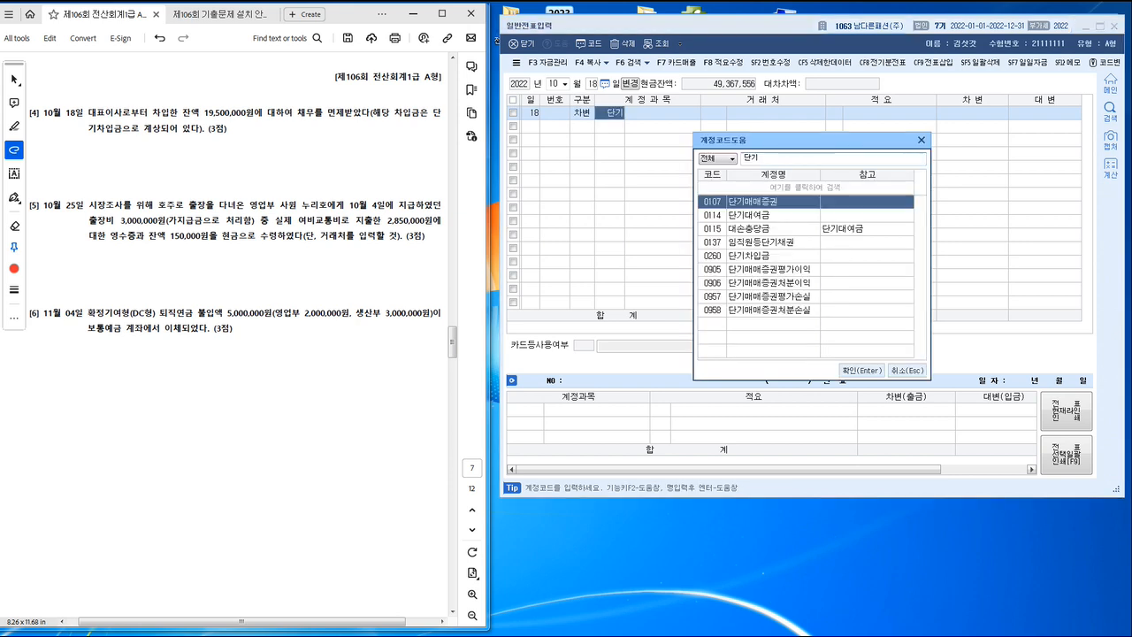
{"action": "key", "text": "Down"}
{"action": "key", "text": "Down"}
{"action": "key", "text": "Down"}
{"action": "key", "text": "Down"}
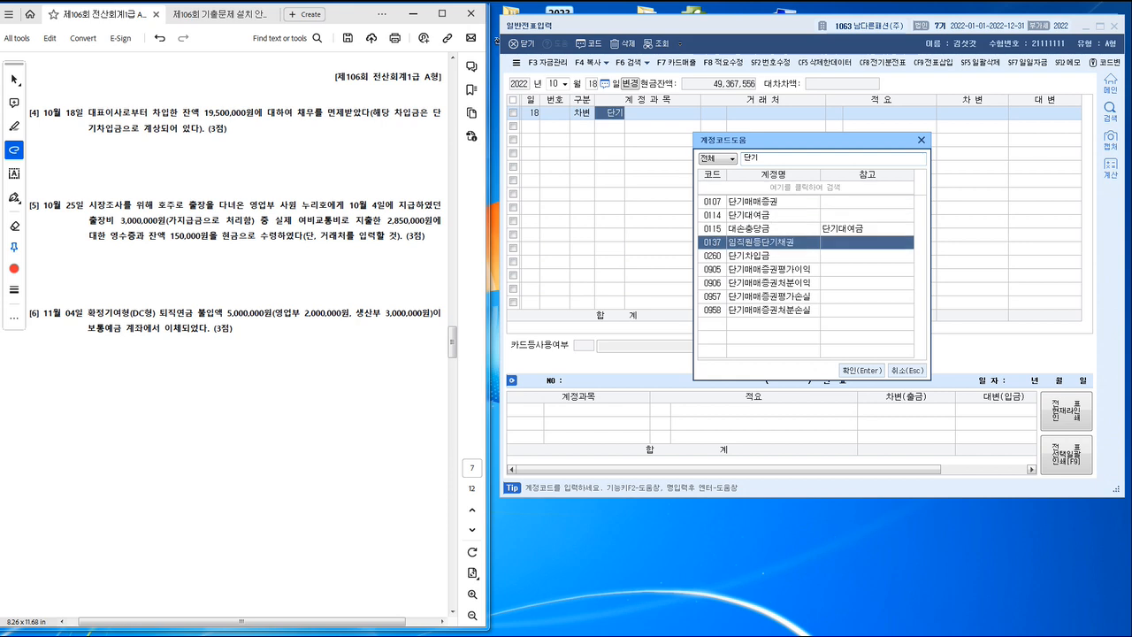
{"action": "key", "text": "Return"}
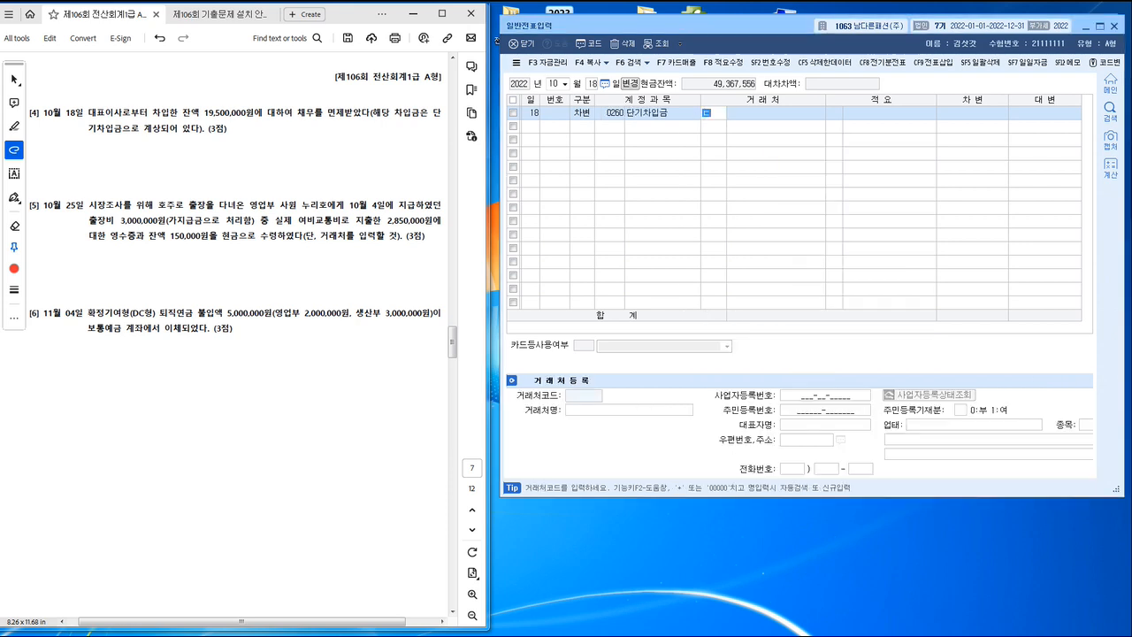
Step: Assign 대표이사 as the 단기차입금 line's counterparty and set the debit amount to 19,500,000
{"action": "type", "text": "대표"}
{"action": "key", "text": "Return"}
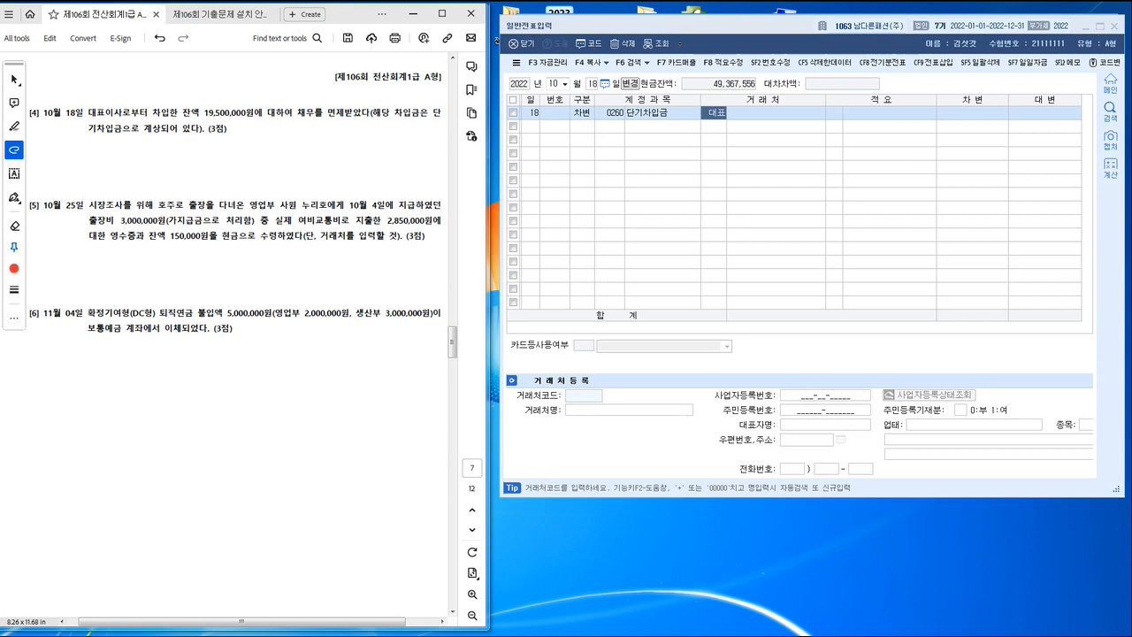
{"action": "key", "text": "Return"}
{"action": "key", "text": "Return"}
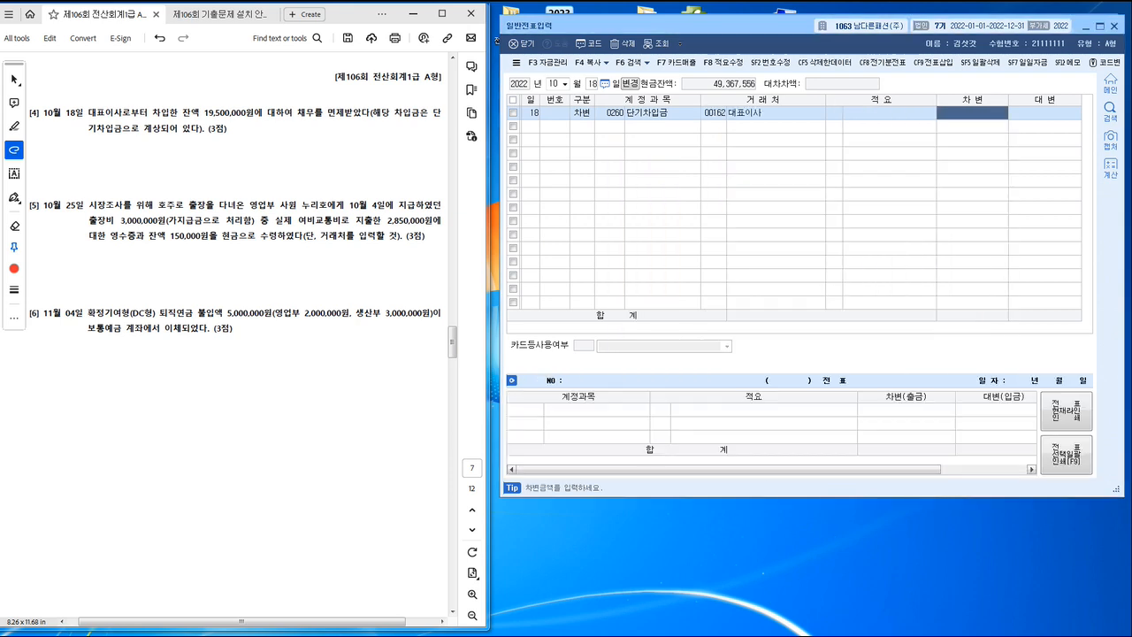
{"action": "type", "text": "19500000"}
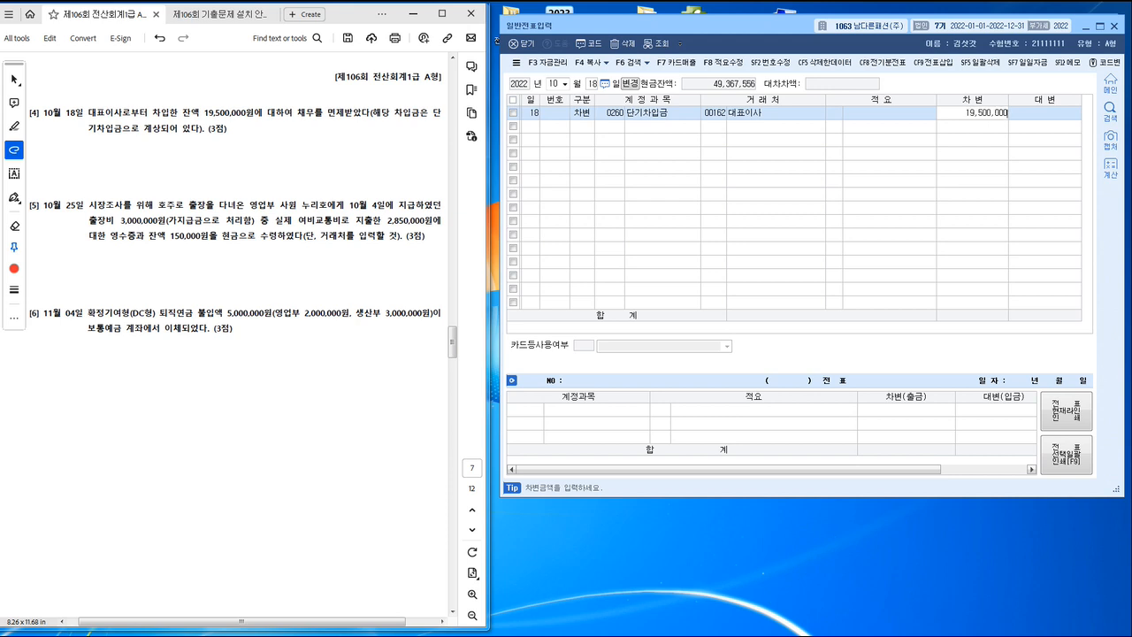
{"action": "key", "text": "Return"}
Step: Add a credit line for 0918 채무면제이익 covering the full 19,500,000
{"action": "type", "text": "4"}
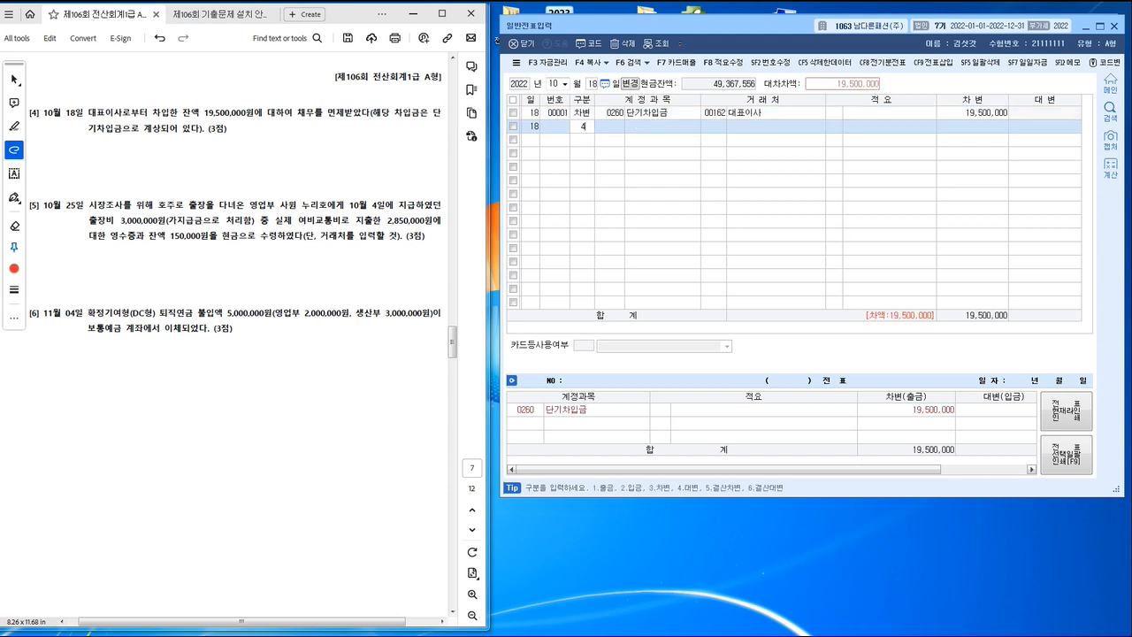
{"action": "key", "text": "Return"}
{"action": "type", "text": "채무"}
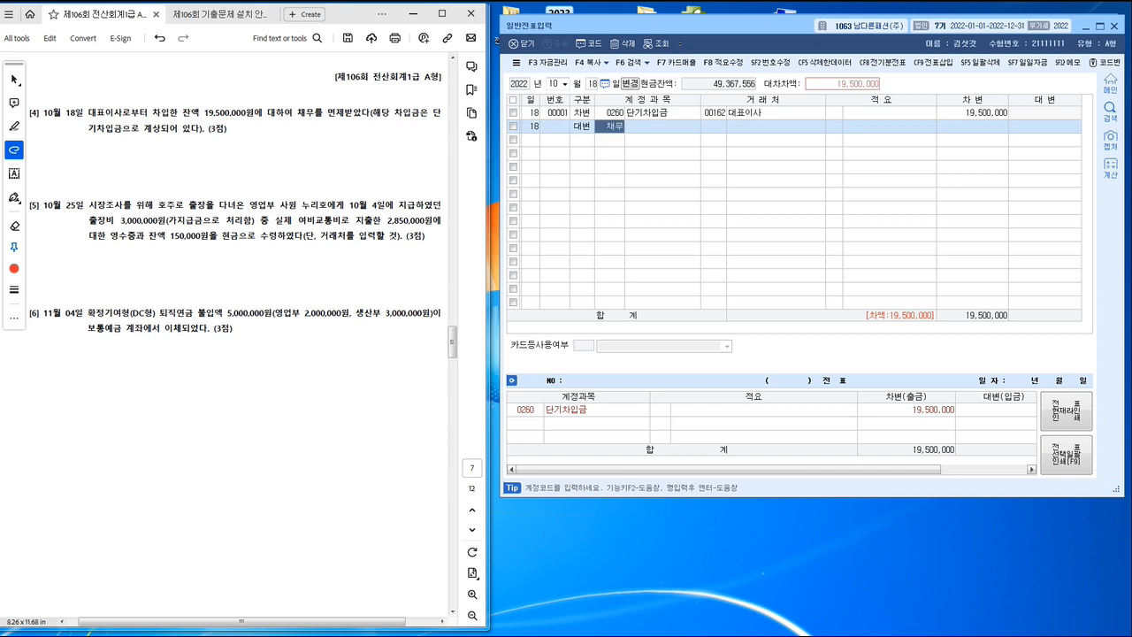
{"action": "key", "text": "Return"}
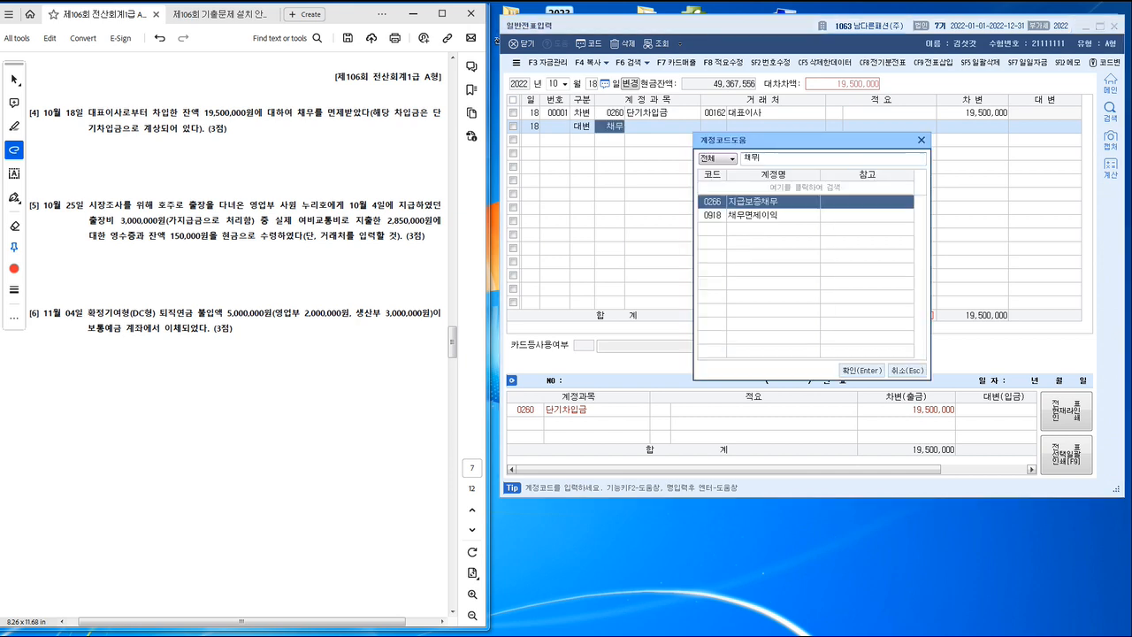
{"action": "key", "text": "Down"}
{"action": "key", "text": "Return"}
{"action": "key", "text": "Return"}
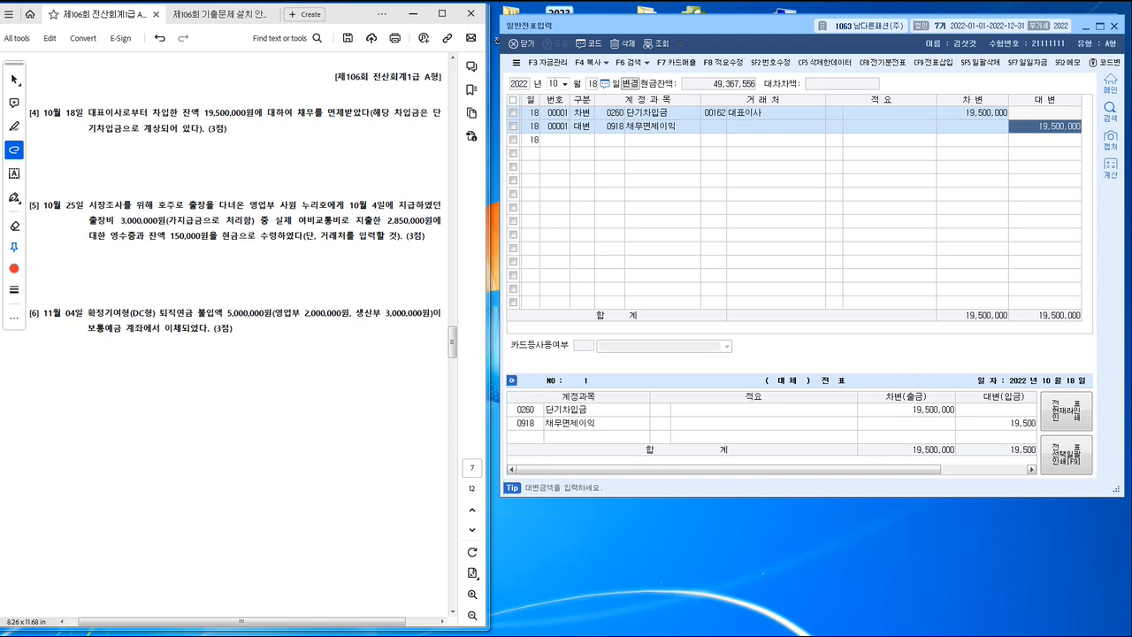
{"action": "left_click", "coordinate": [973, 113]}
{"action": "left_click", "coordinate": [1045, 127]}
{"action": "left_click", "coordinate": [593, 84]}
{"action": "type", "text": "2"}
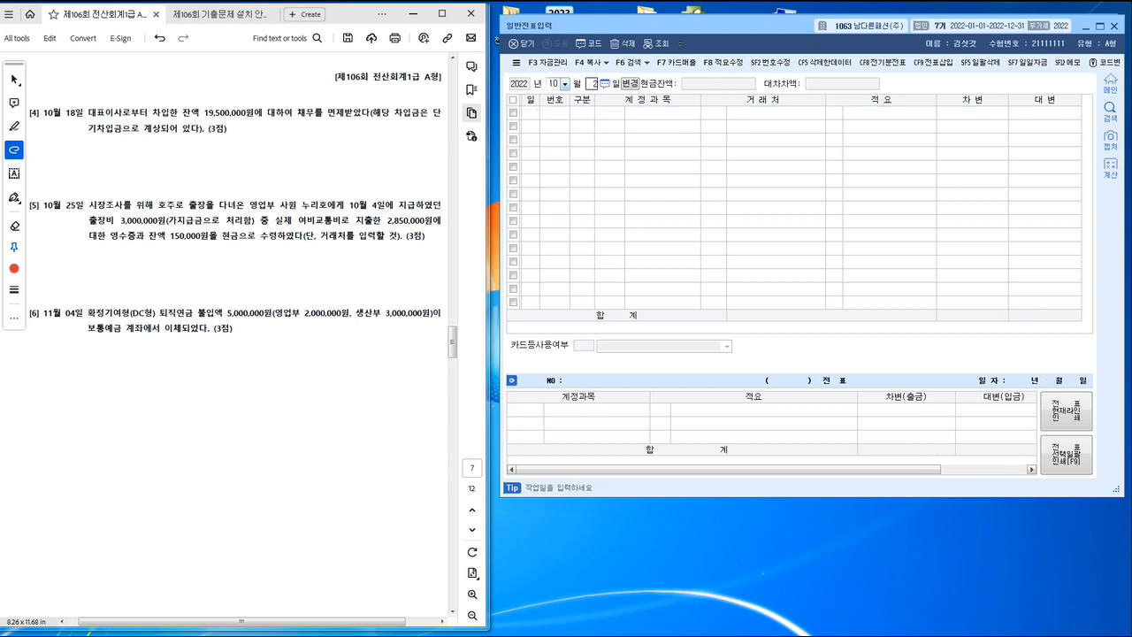
{"action": "type", "text": "5"}
{"action": "key", "text": "Return"}
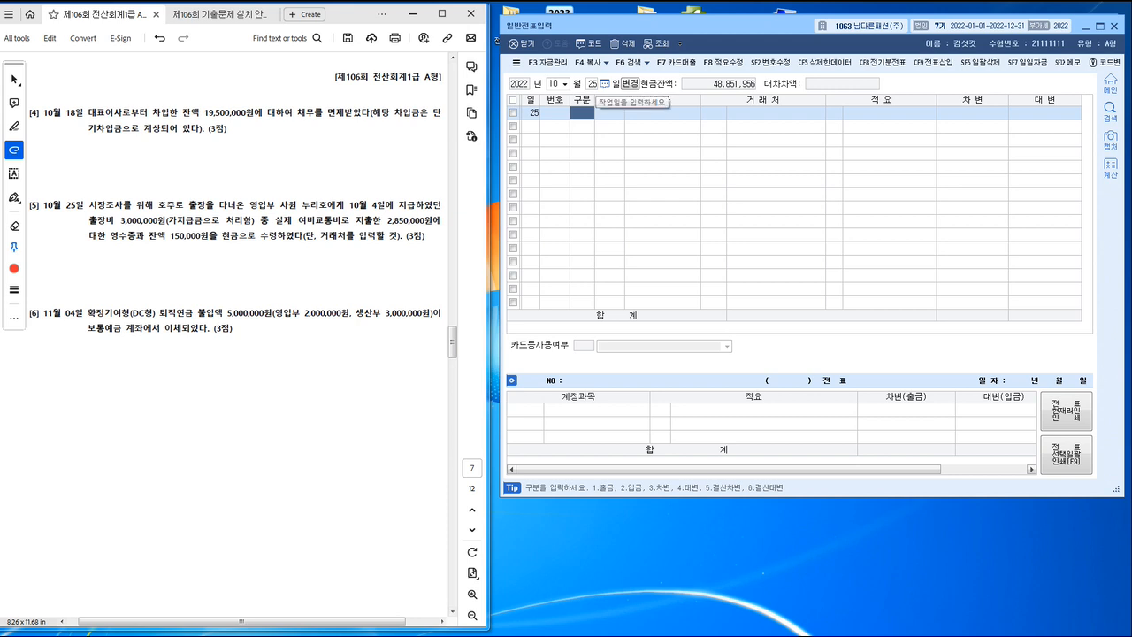
{"action": "key", "text": "Escape"}
{"action": "key", "text": "Escape"}
Step: Look up the October 4 vouchers and check the counterparty of the 가지급금 line
{"action": "type", "text": "4"}
{"action": "key", "text": "Return"}
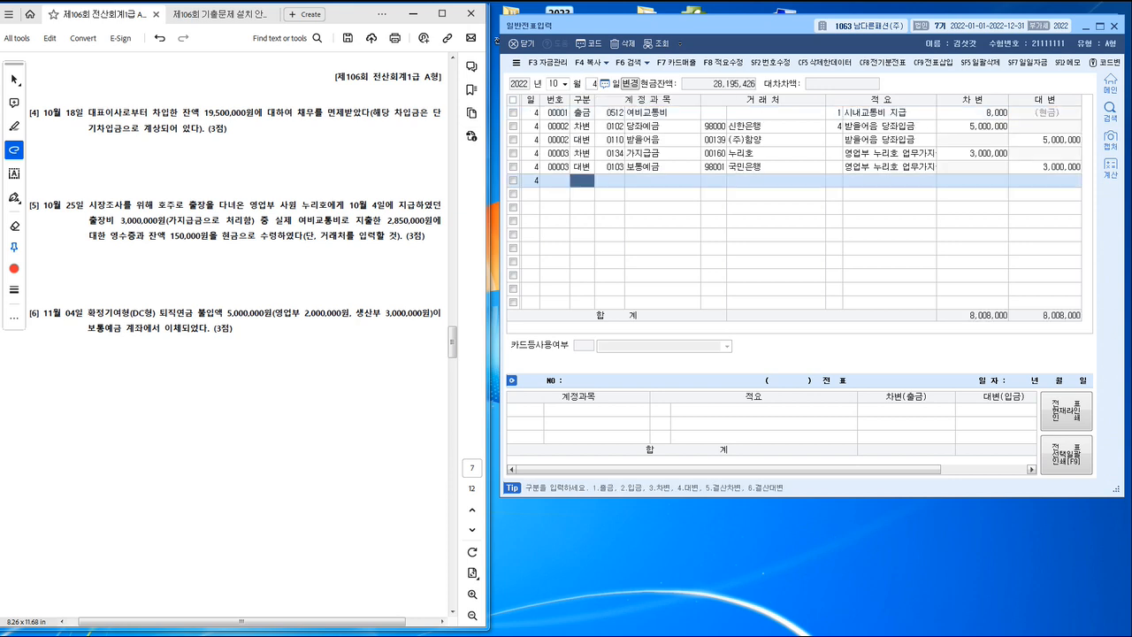
{"action": "left_click", "coordinate": [765, 153]}
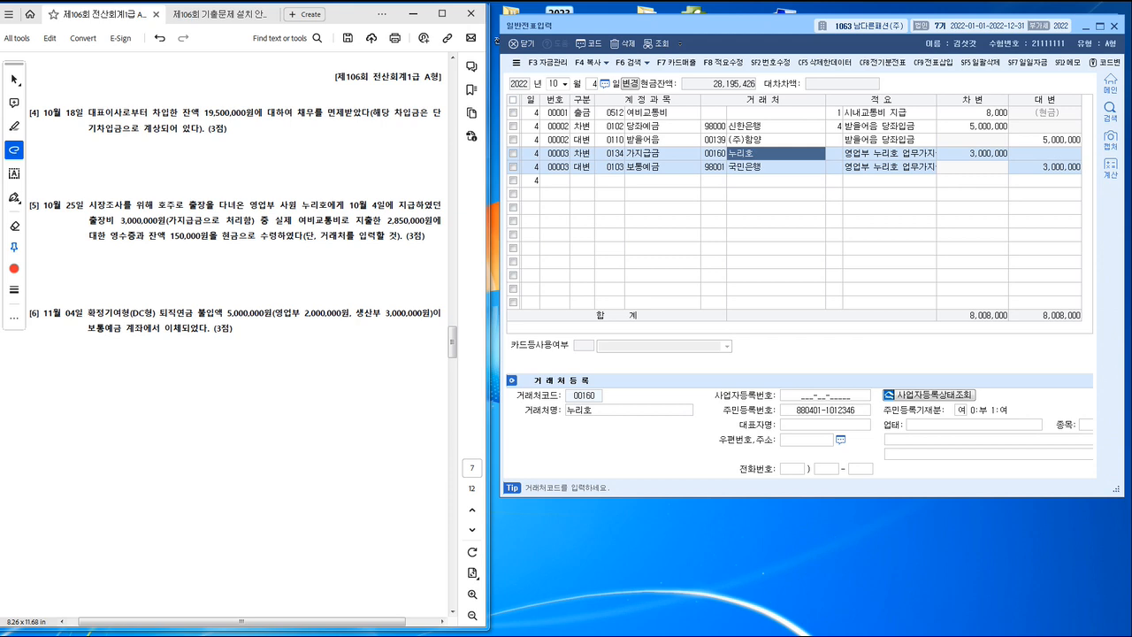
{"action": "key", "text": "Escape"}
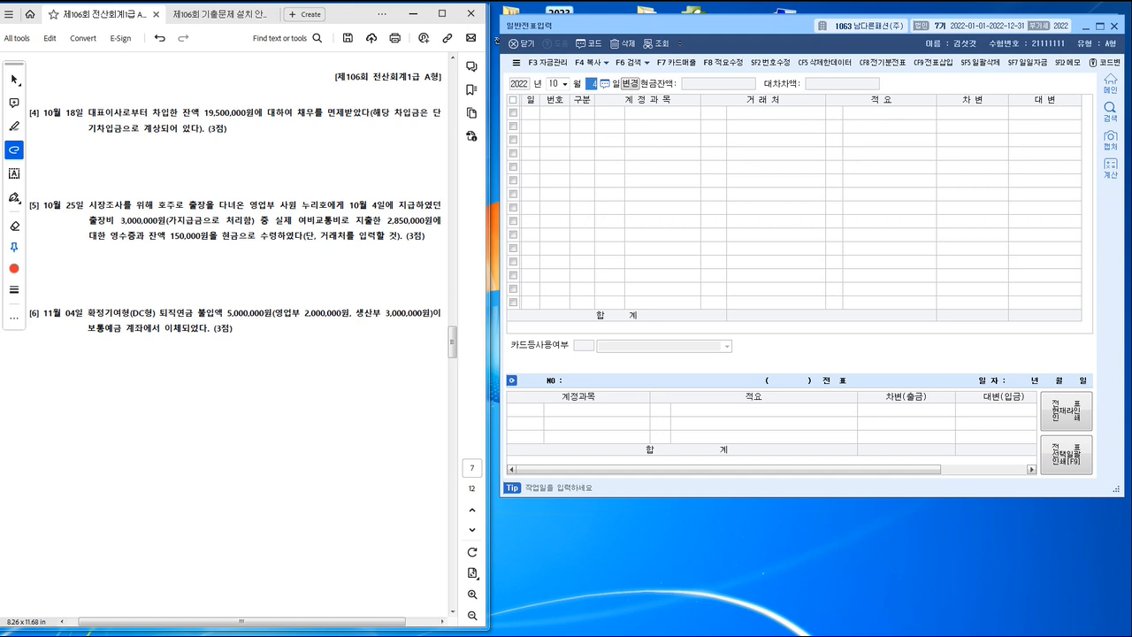
Step: Start the October 25 voucher with a credit line for account 0134 가지급금
{"action": "type", "text": "25"}
{"action": "key", "text": "Return"}
{"action": "type", "text": "4"}
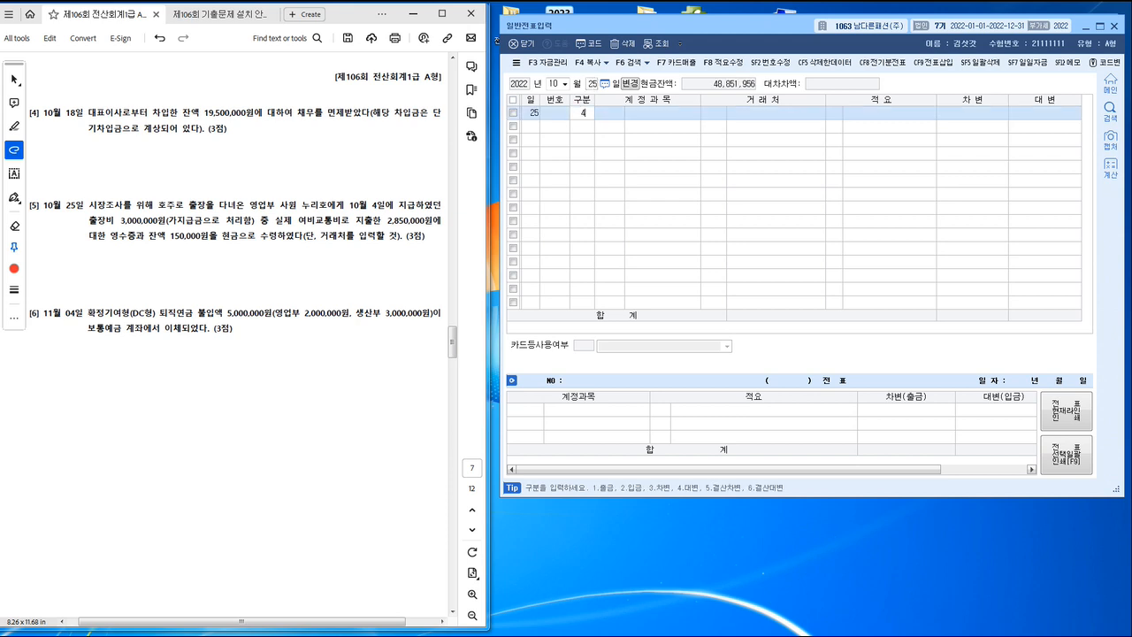
{"action": "key", "text": "Return"}
{"action": "type", "text": "가지"}
{"action": "key", "text": "Return"}
Step: Assign the travelling employee named in task [5] as the 가지급금 line's counterparty and set the credit amount to 3,000,000
{"action": "key", "text": "Return"}
{"action": "type", "text": "ㄴ"}
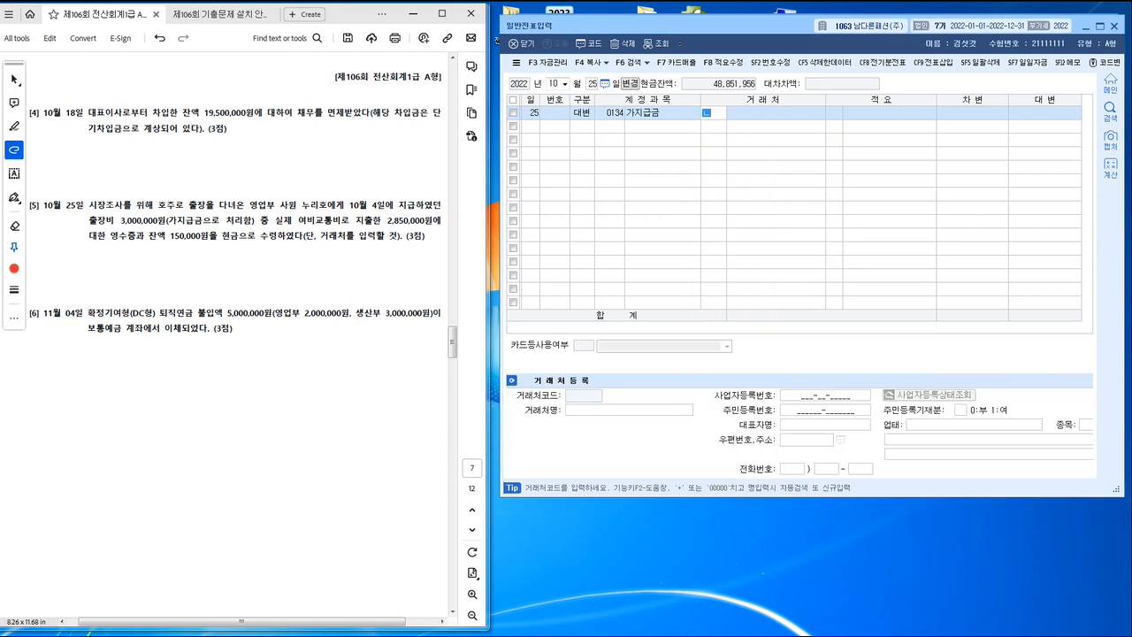
{"action": "type", "text": "누리"}
{"action": "key", "text": "Return"}
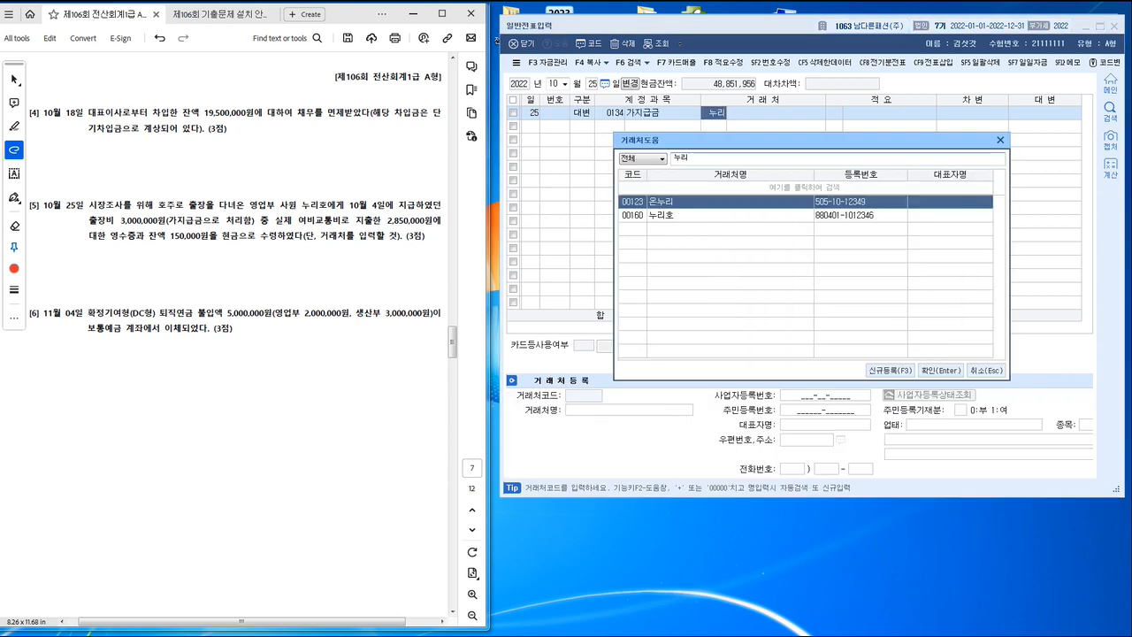
{"action": "key", "text": "Down"}
{"action": "key", "text": "Return"}
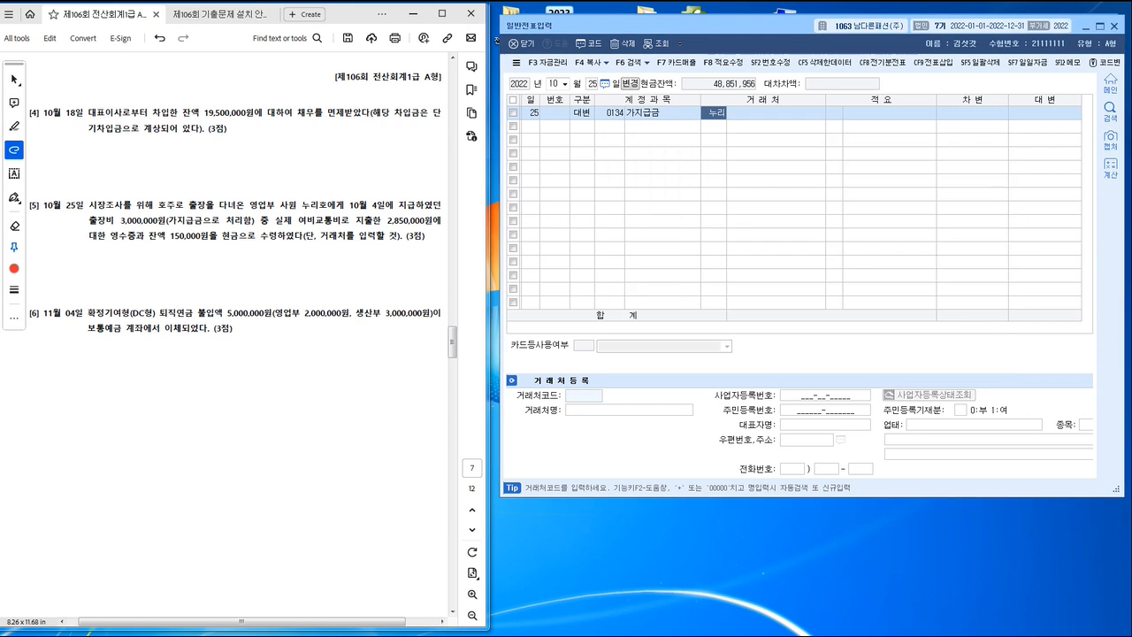
{"action": "key", "text": "Return"}
{"action": "type", "text": "3"}
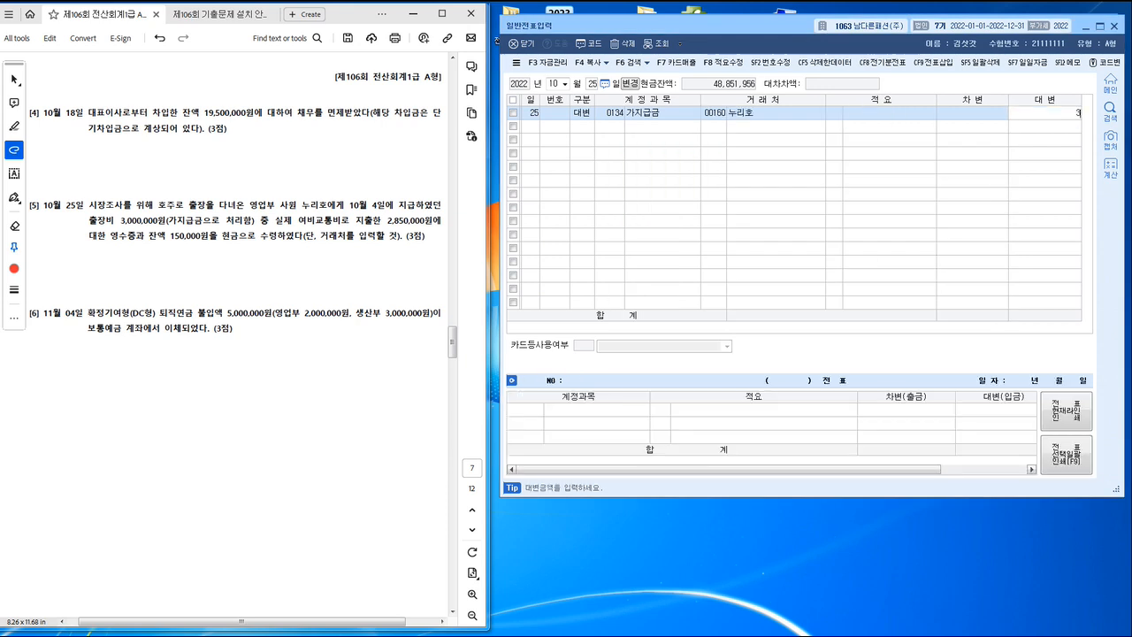
{"action": "type", "text": ",000,000"}
{"action": "key", "text": "Return"}
Step: Add a debit line for 0812 여비교통비 (판매관리비), underlining 영업부 in task [5] of the exam PDF
{"action": "type", "text": "3"}
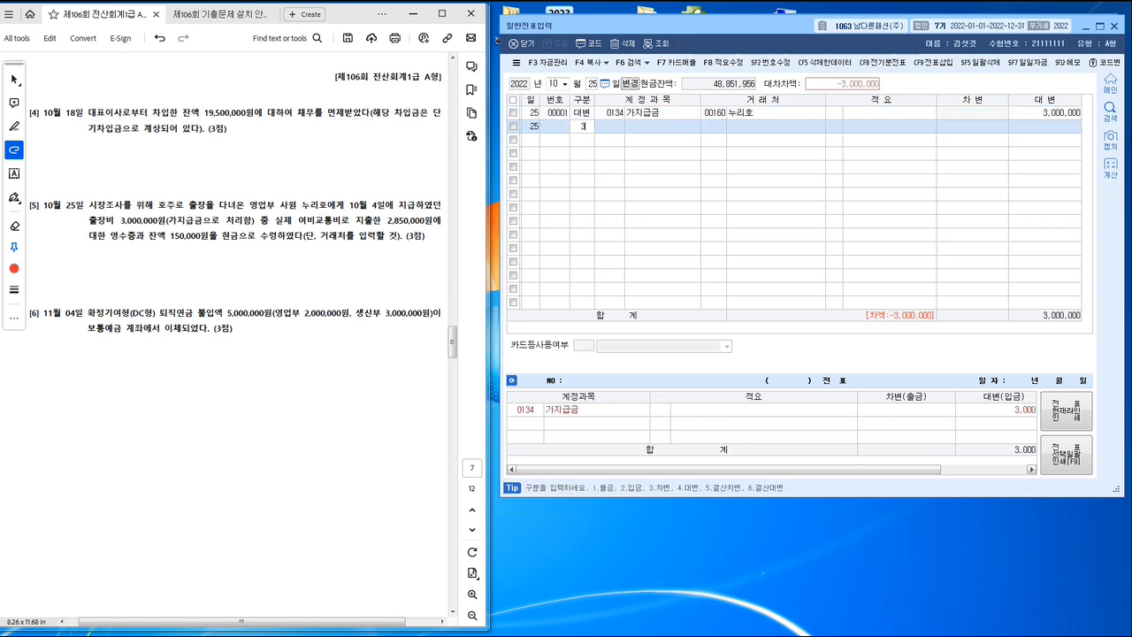
{"action": "key", "text": "Return"}
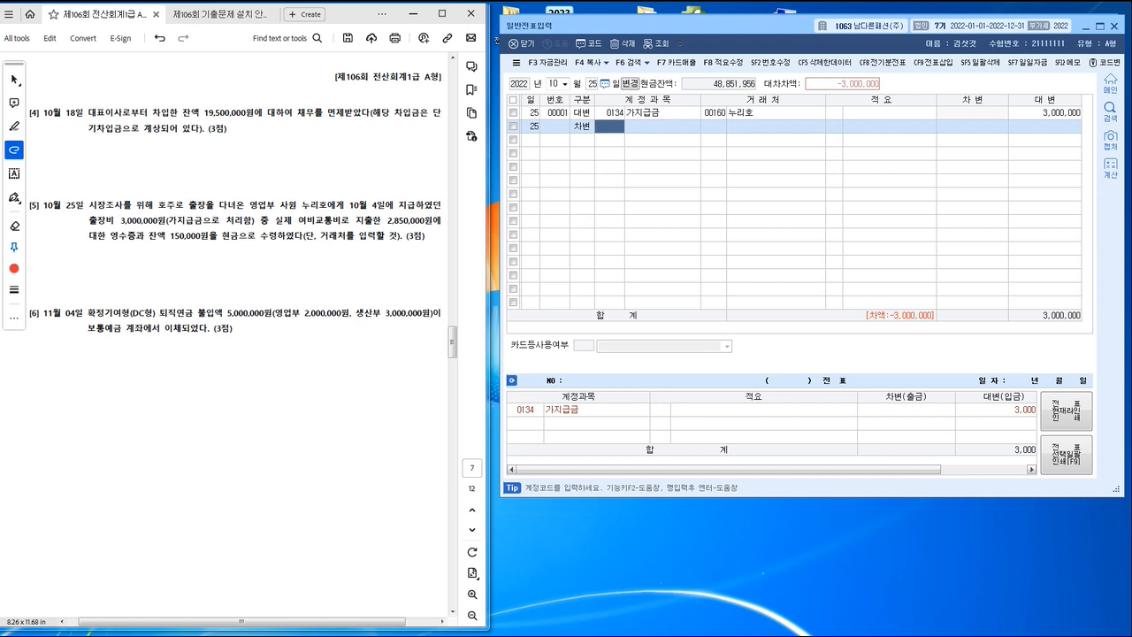
{"action": "type", "text": "ㅇ"}
{"action": "type", "text": "여비"}
{"action": "key", "text": "Return"}
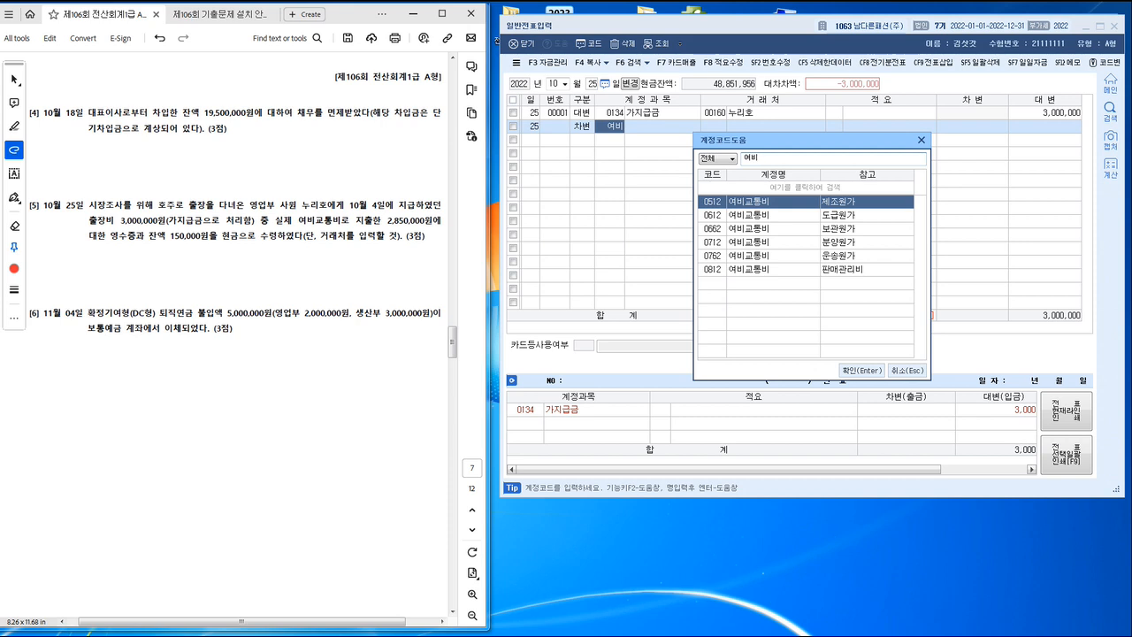
{"action": "left_click_drag", "start_coordinate": [251, 210], "coordinate": [271, 210]}
{"action": "left_click", "coordinate": [840, 270]}
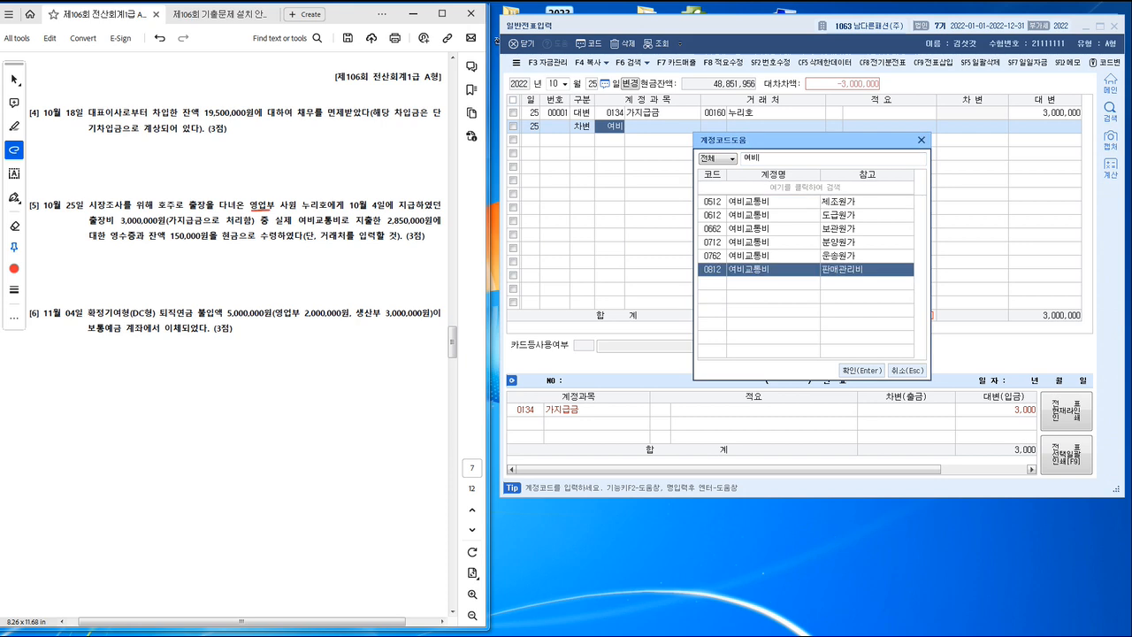
{"action": "key", "text": "Return"}
{"action": "key", "text": "Return"}
{"action": "key", "text": "Return"}
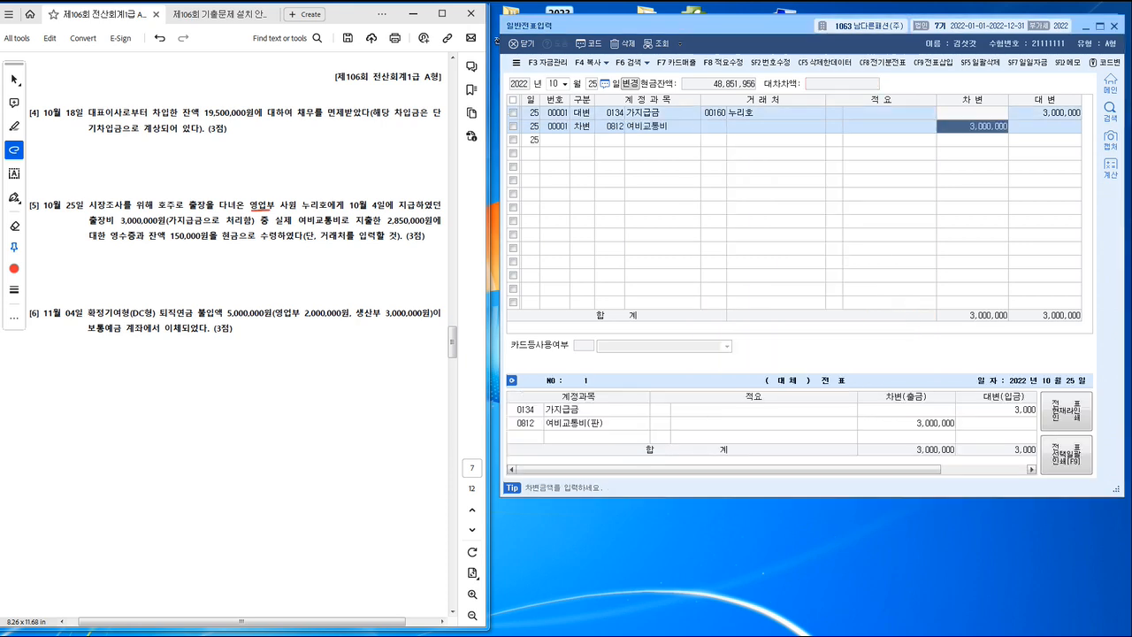
Step: Set the 여비교통비 debit to 2,850,000 and add a debit line for 0101 현금 covering the remaining 150,000
{"action": "type", "text": "2,850,000"}
{"action": "key", "text": "Return"}
{"action": "type", "text": "3"}
{"action": "key", "text": "Return"}
{"action": "type", "text": "101"}
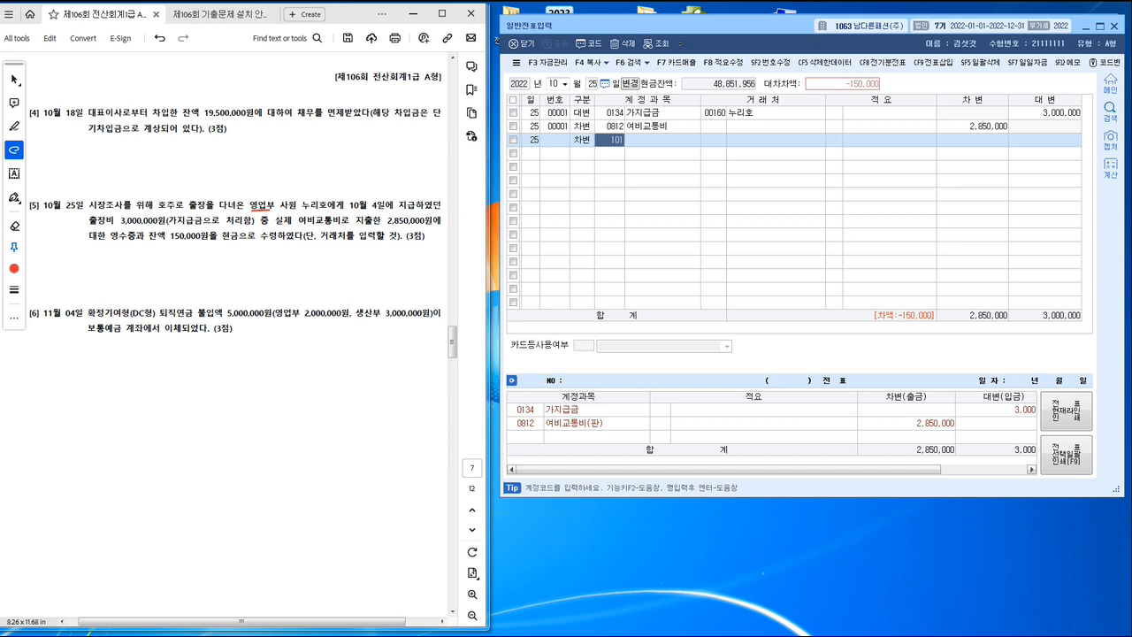
{"action": "key", "text": "Return"}
Step: Switch to the PowerPoint theory slides and examine the contribution-time entries for the DB and DC retirement pensions under 퇴직급여충당부채
{"action": "key", "text": "alt+Tab"}
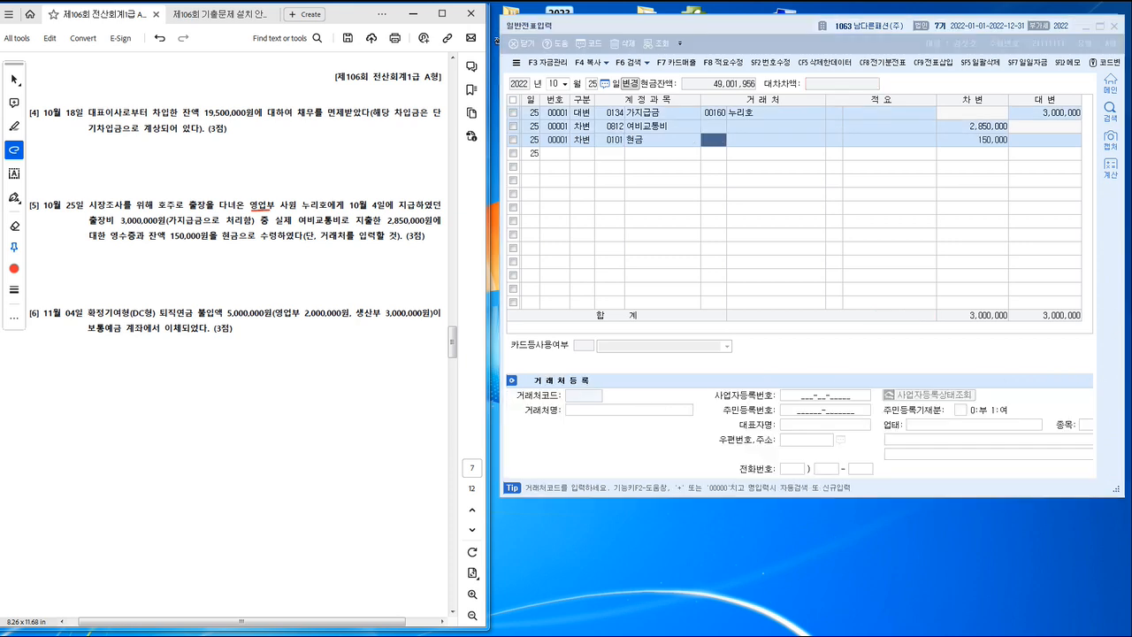
{"action": "scroll", "coordinate": [234, 336], "scroll_direction": "down", "scroll_amount": 1}
{"action": "key", "text": "alt+Tab"}
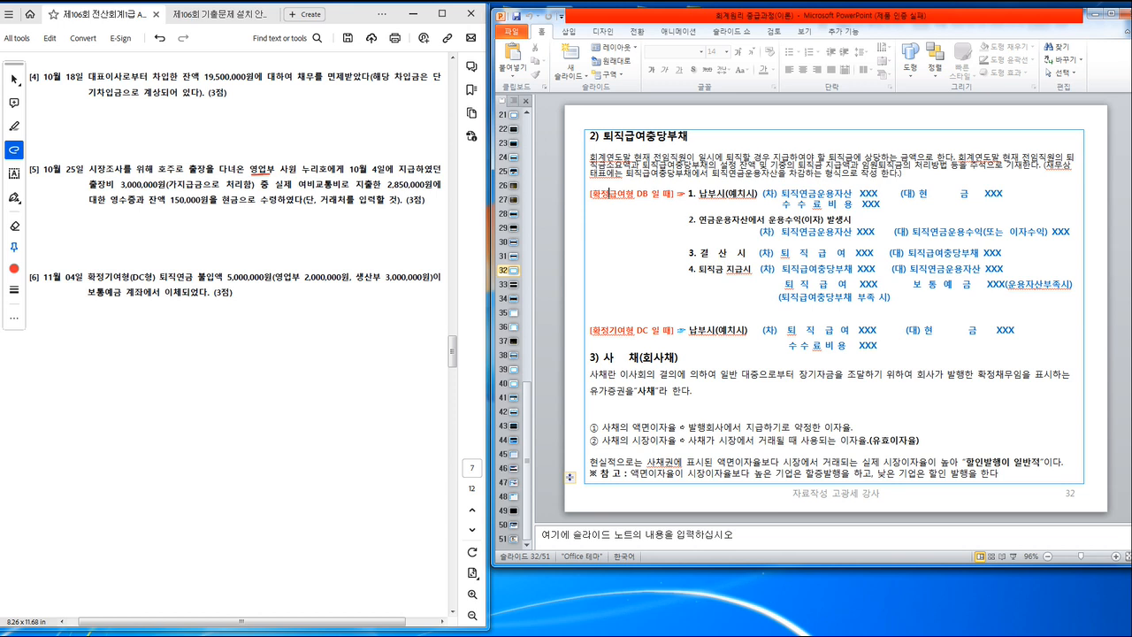
{"action": "left_click", "coordinate": [569, 476]}
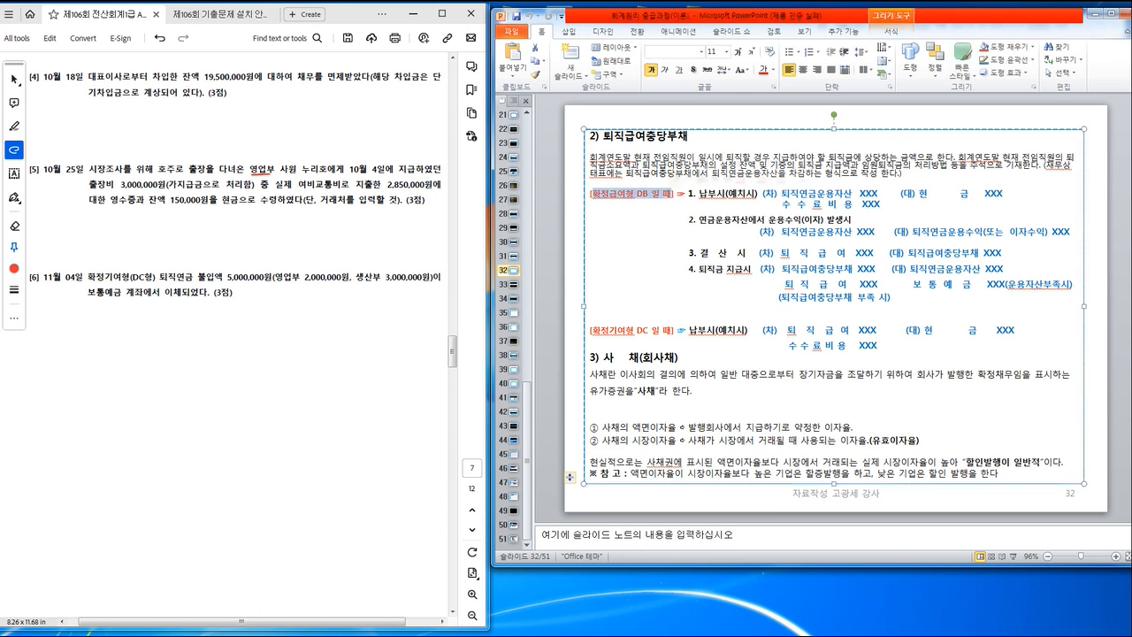
{"action": "left_click", "coordinate": [780, 204]}
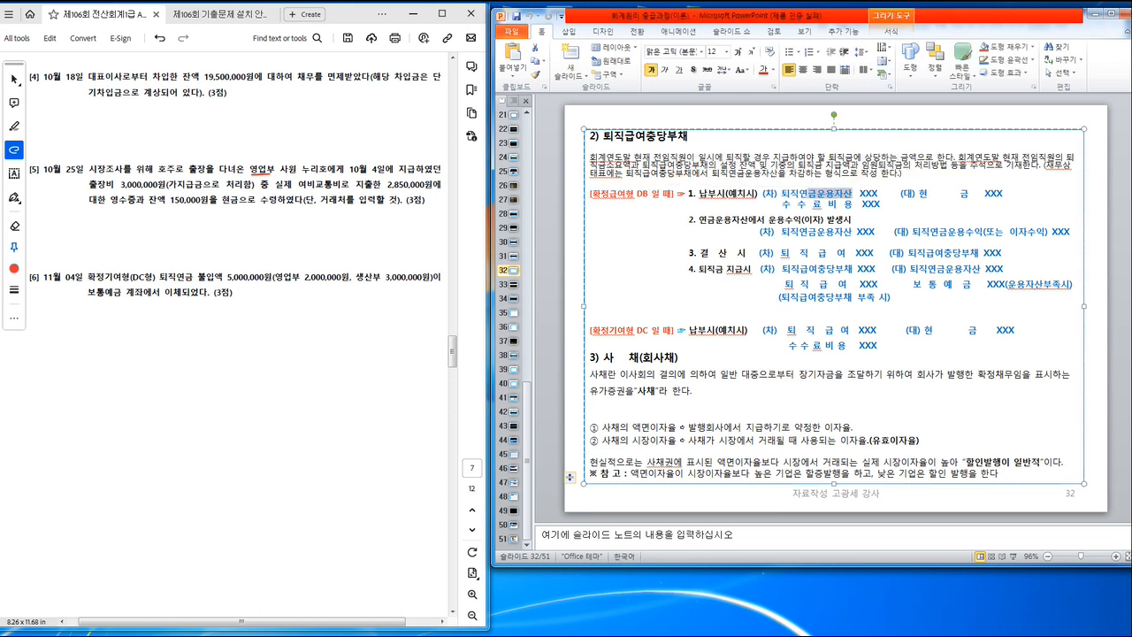
{"action": "left_click_drag", "start_coordinate": [782, 204], "coordinate": [883, 204]}
{"action": "key", "text": "ctrl+c"}
{"action": "left_click", "coordinate": [787, 329]}
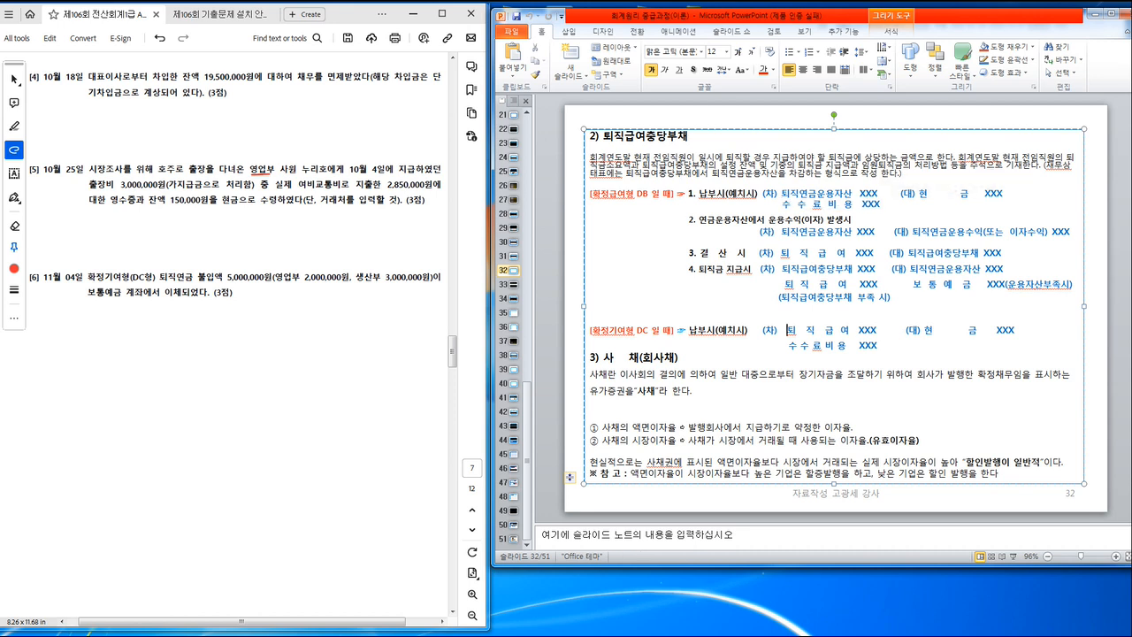
{"action": "left_click_drag", "start_coordinate": [787, 330], "coordinate": [907, 329]}
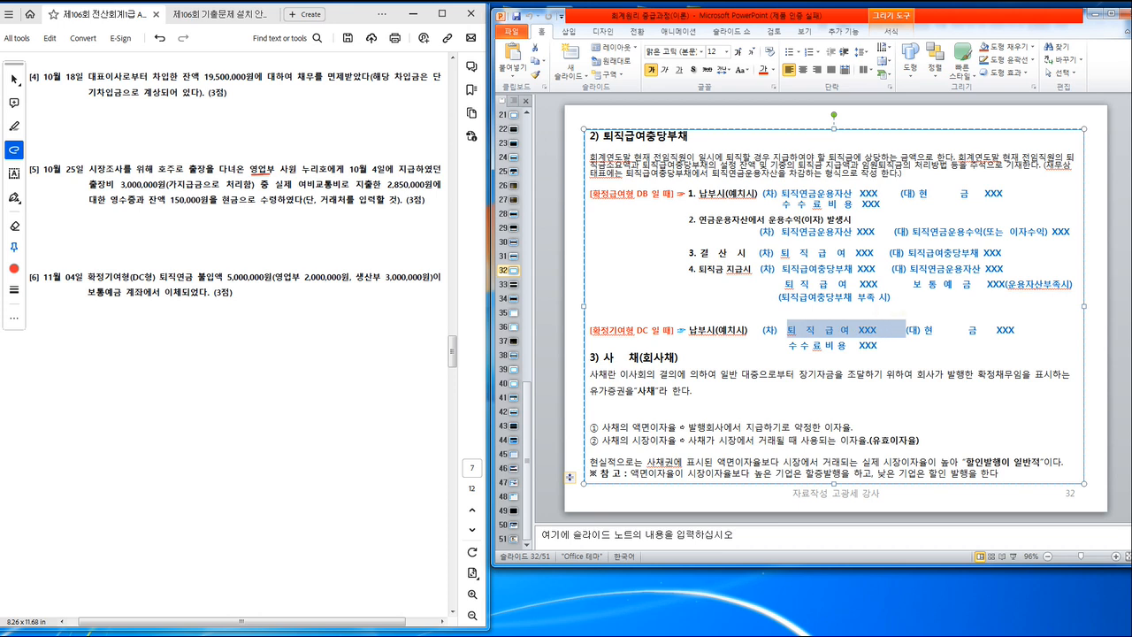
{"action": "left_click", "coordinate": [786, 344]}
{"action": "left_click_drag", "start_coordinate": [786, 344], "coordinate": [881, 344]}
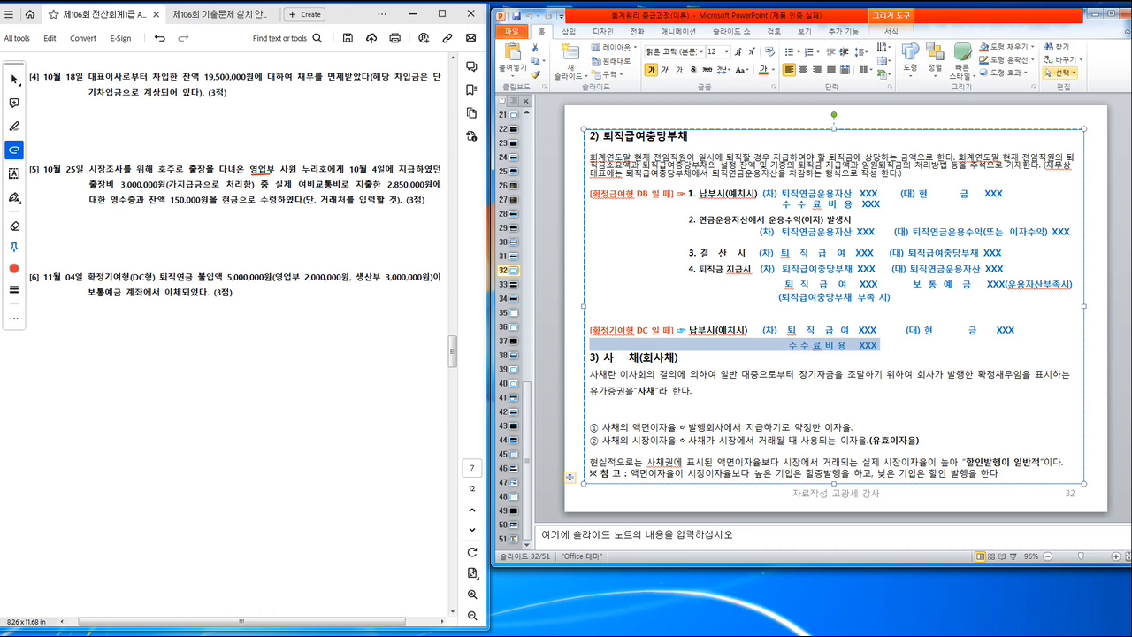
{"action": "left_click_drag", "start_coordinate": [1044, 16], "coordinate": [0, 36]}
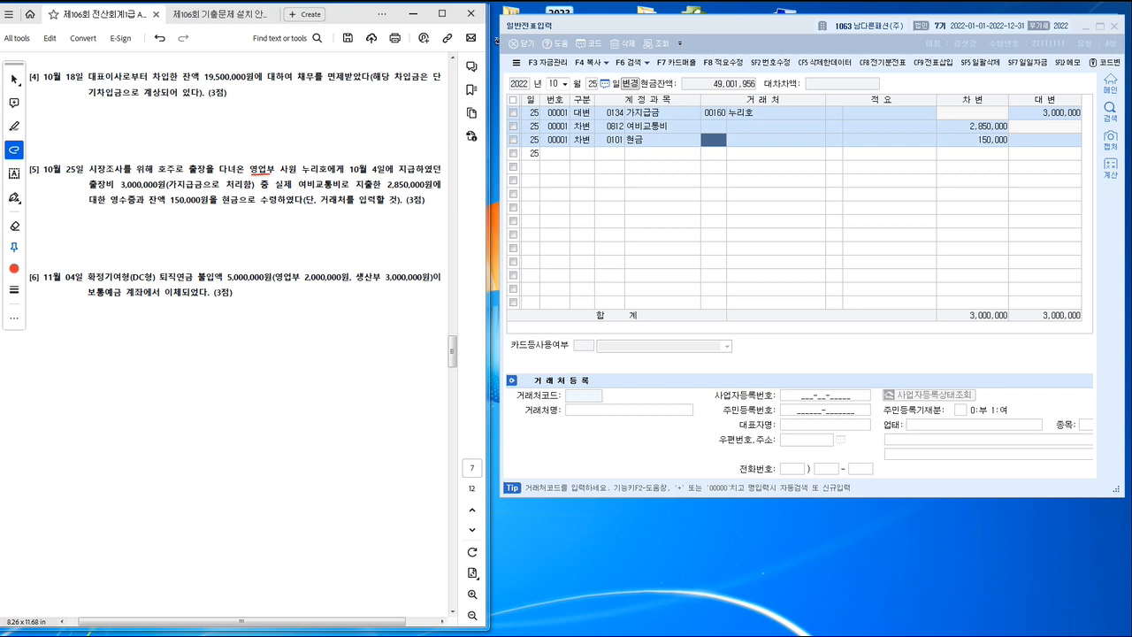
Step: Back in general voucher entry, set the date to November 4 and start a debit line
{"action": "left_click", "coordinate": [553, 84]}
{"action": "type", "text": "11"}
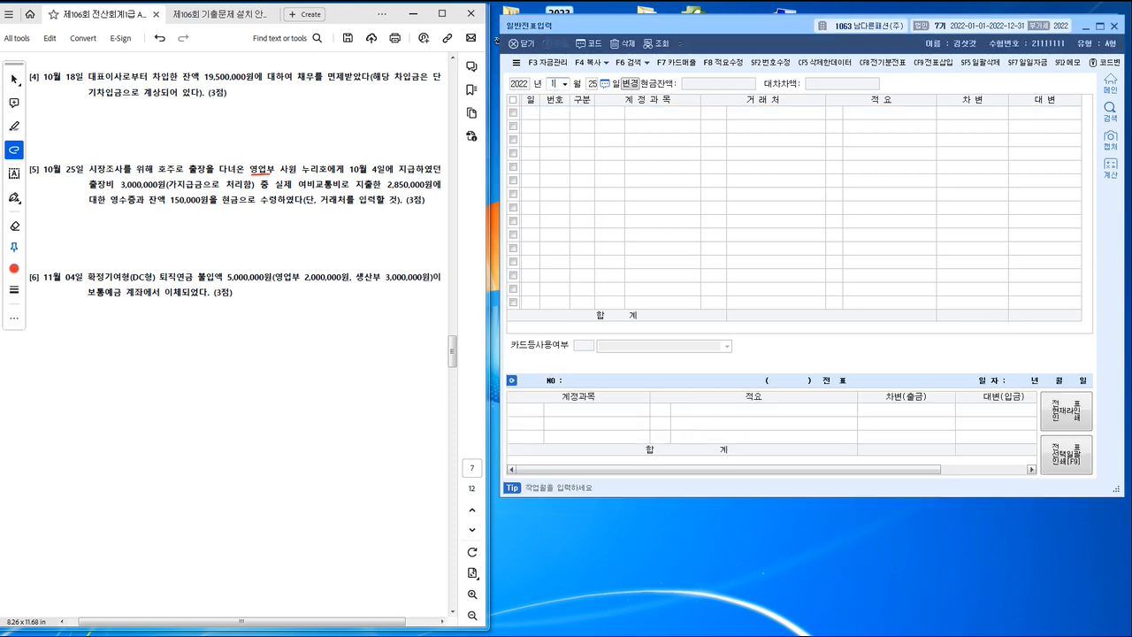
{"action": "type", "text": "04"}
{"action": "key", "text": "Return"}
{"action": "type", "text": "3"}
{"action": "key", "text": "Return"}
Step: Assign account 0806 퇴직급여 (판매관리비) to the November 4 debit line
{"action": "type", "text": "ㅌ"}
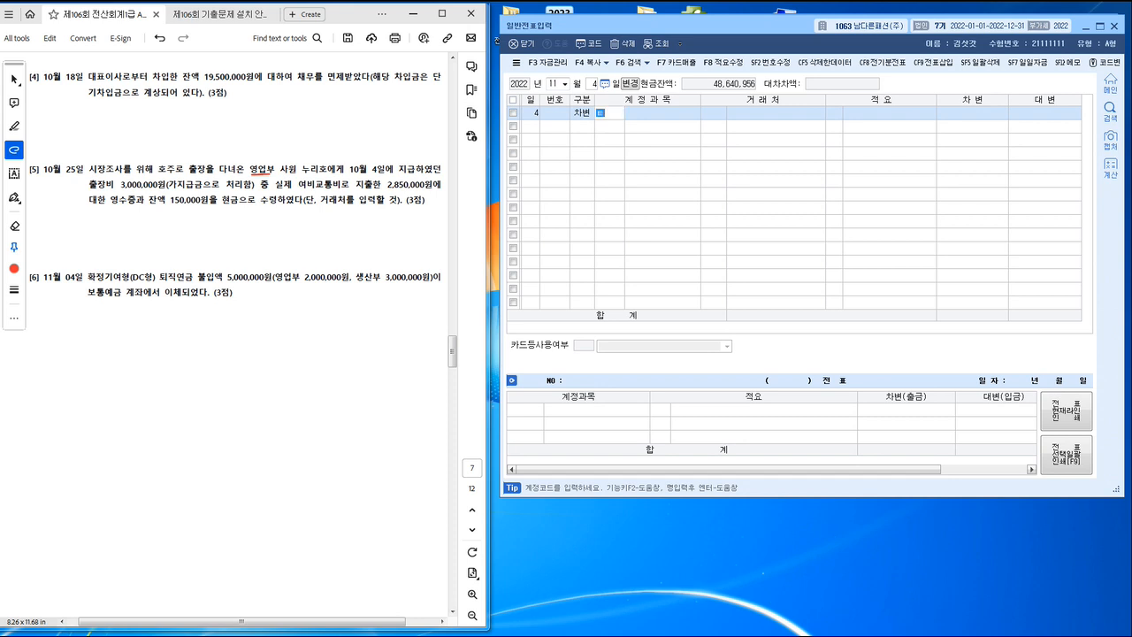
{"action": "type", "text": "퇴직급"}
{"action": "key", "text": "Return"}
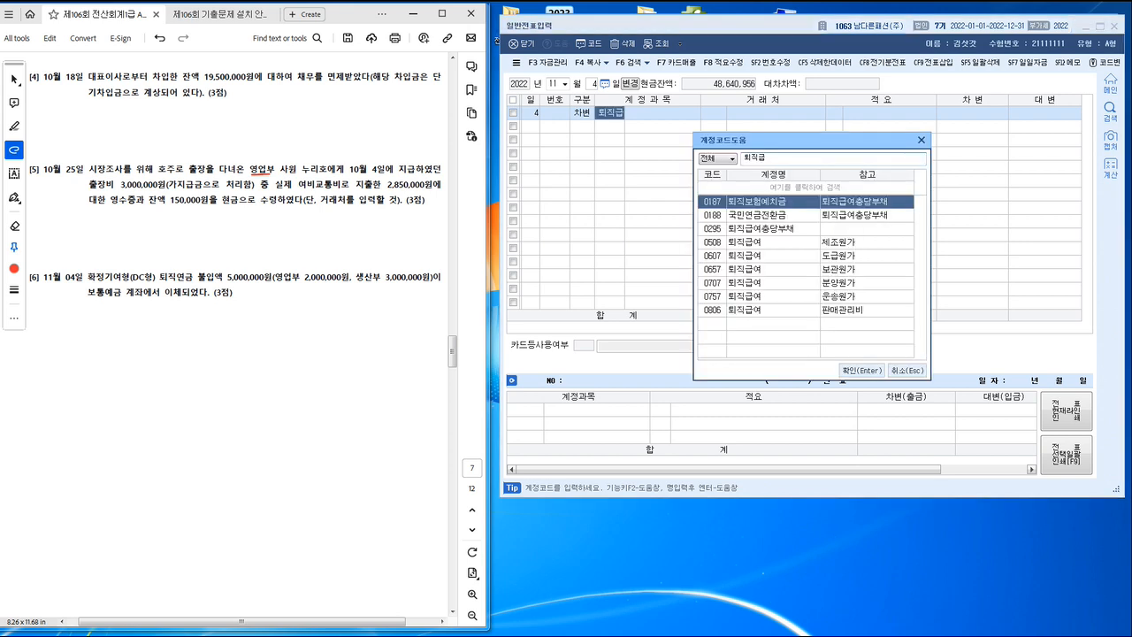
{"action": "key", "text": "Down"}
{"action": "key", "text": "Down"}
{"action": "key", "text": "Down"}
{"action": "key", "text": "Down"}
{"action": "key", "text": "Down"}
{"action": "key", "text": "Down"}
{"action": "key", "text": "Down"}
{"action": "key", "text": "Down"}
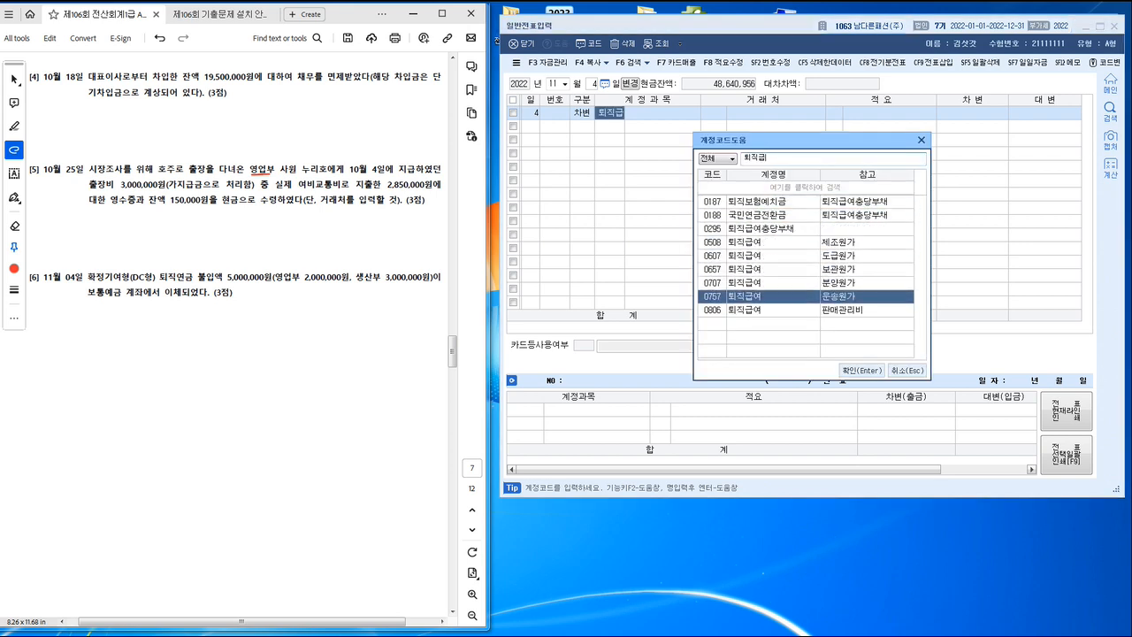
{"action": "key", "text": "Return"}
{"action": "key", "text": "Return"}
{"action": "key", "text": "Return"}
{"action": "key", "text": "Return"}
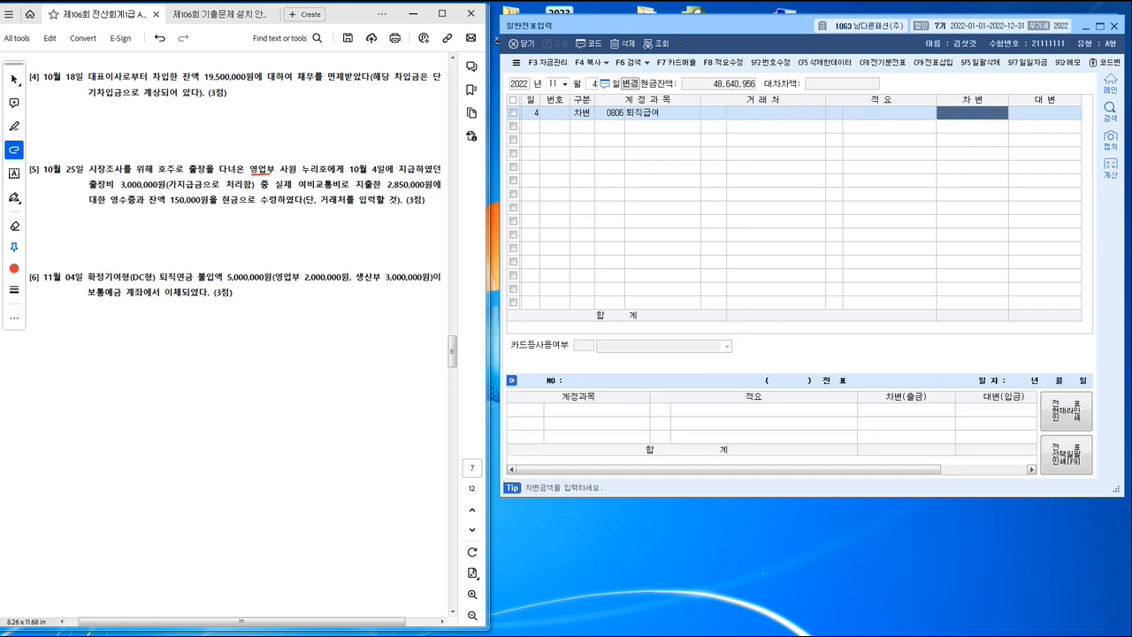
Step: Set the 0806 퇴직급여 line's debit amount to 2,000,000, leaving its counterparty and description empty
{"action": "type", "text": "2000000"}
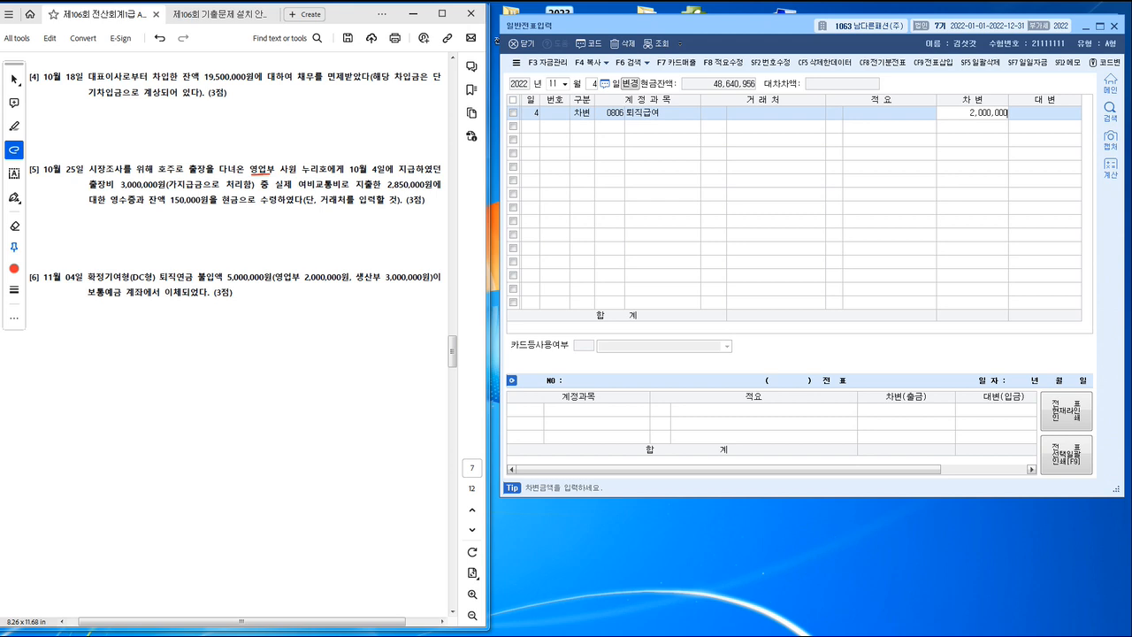
{"action": "key", "text": "Return"}
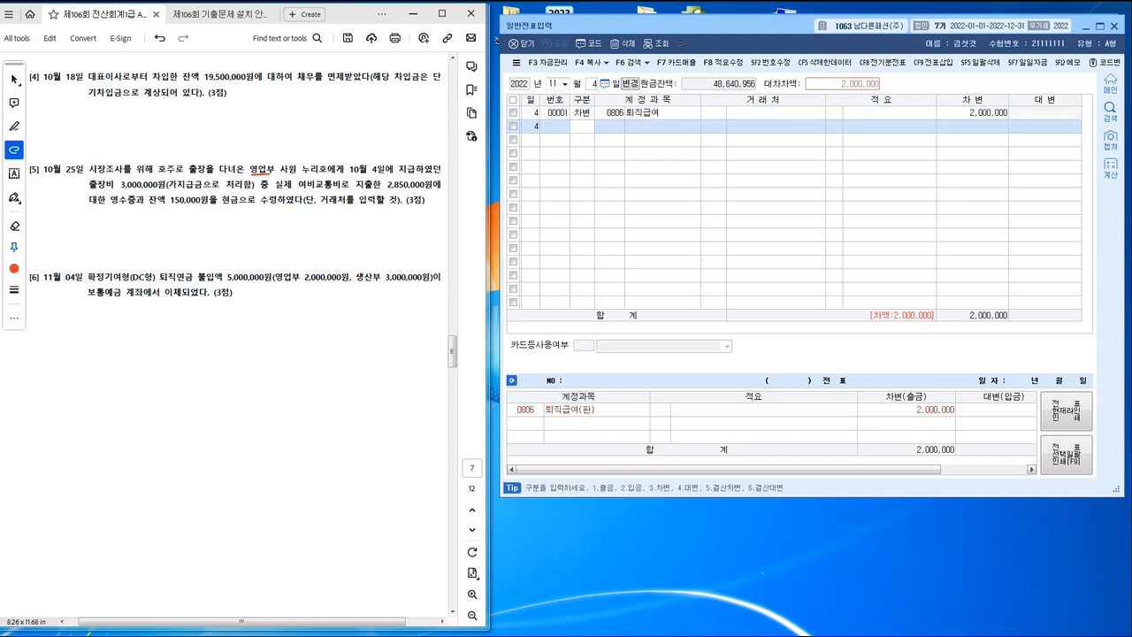
Step: Add a second debit line for account 0508 퇴직급여 (제조원가)
{"action": "type", "text": "3"}
{"action": "key", "text": "Return"}
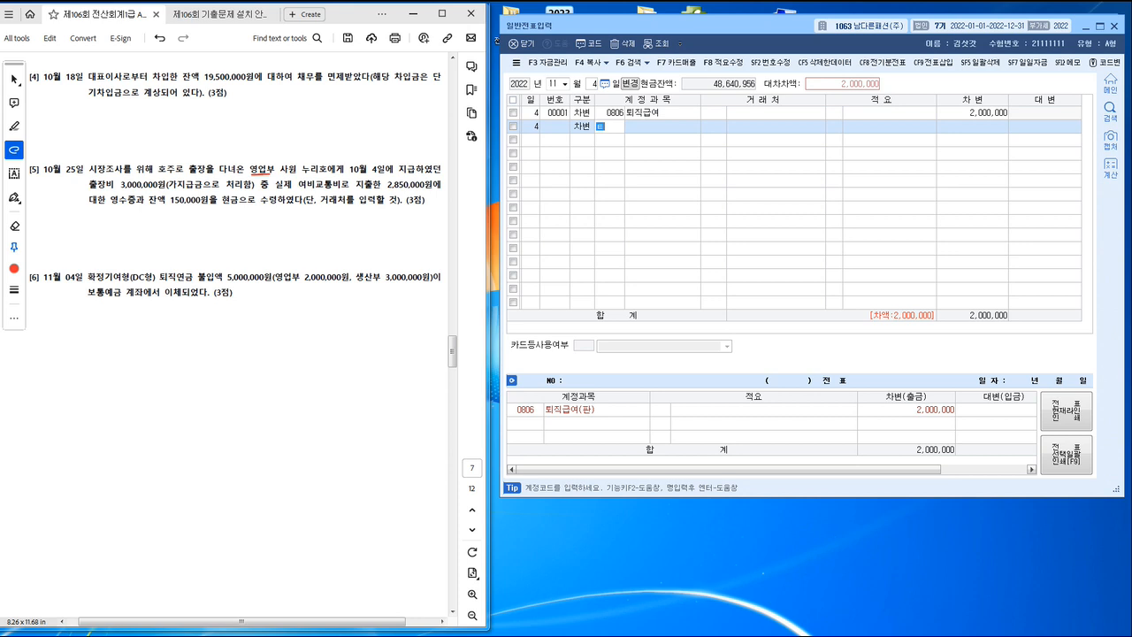
{"action": "type", "text": "퇴직급"}
{"action": "key", "text": "Return"}
{"action": "key", "text": "Down"}
{"action": "key", "text": "Down"}
{"action": "key", "text": "Down"}
{"action": "key", "text": "Return"}
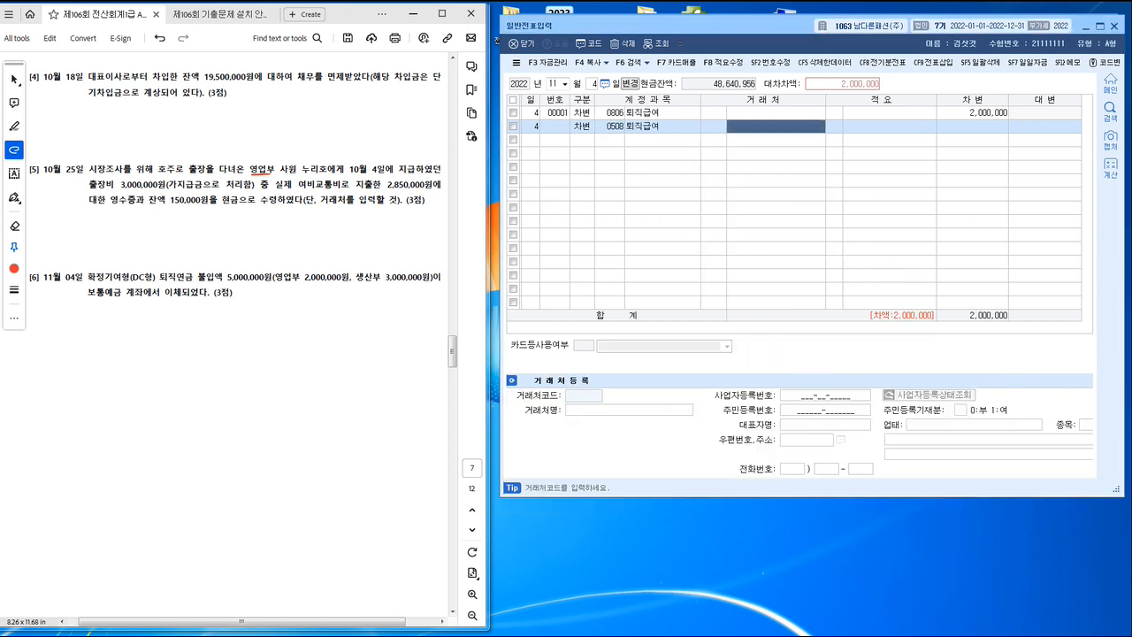
Step: Set the 0508 퇴직급여 line's debit amount to 3,000,000
{"action": "key", "text": "Return"}
{"action": "key", "text": "Return"}
{"action": "type", "text": "3"}
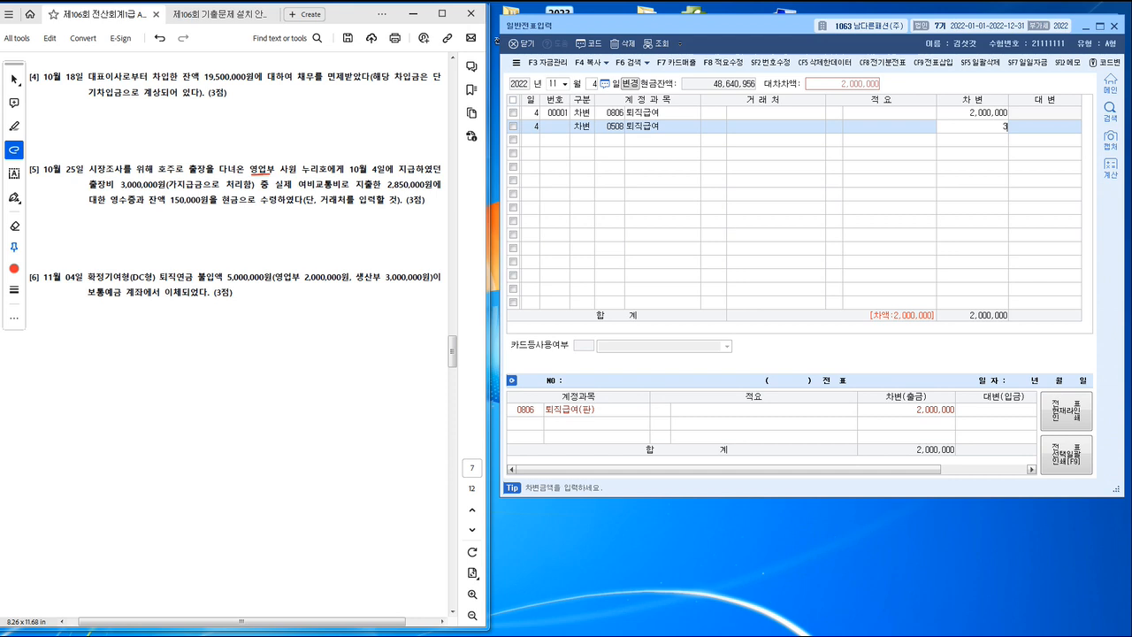
{"action": "type", "text": ",000,000"}
{"action": "key", "text": "Return"}
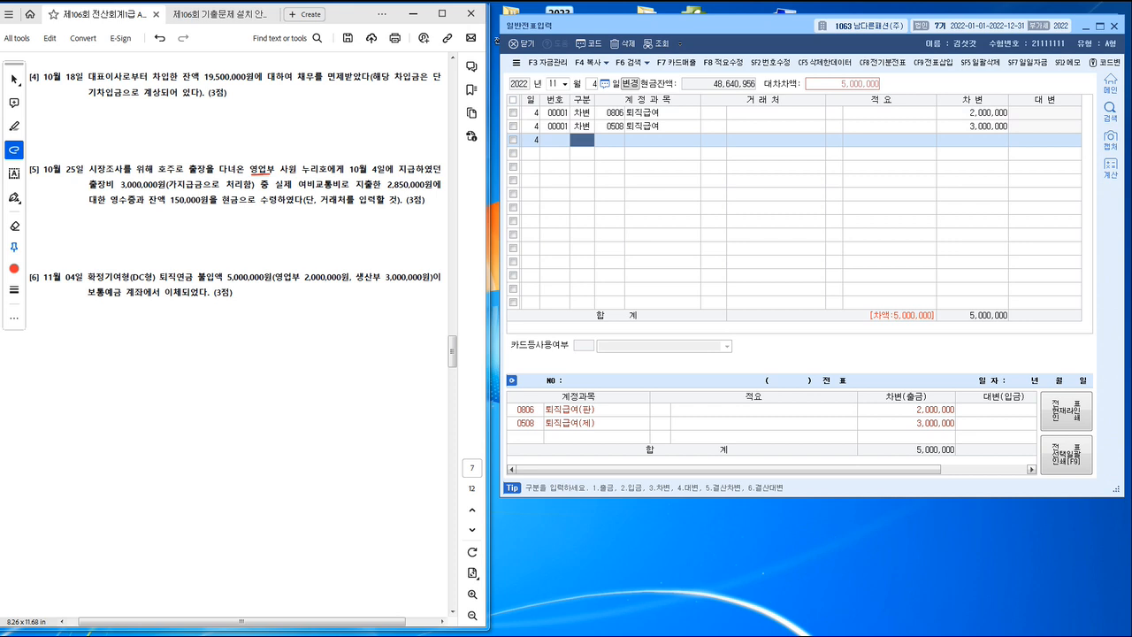
Step: Add a credit line for 0103 보통예금 covering the full 5,000,000 and bring up 문제3 in the exam PDF
{"action": "type", "text": "4"}
{"action": "key", "text": "Return"}
{"action": "type", "text": "103"}
{"action": "key", "text": "Return"}
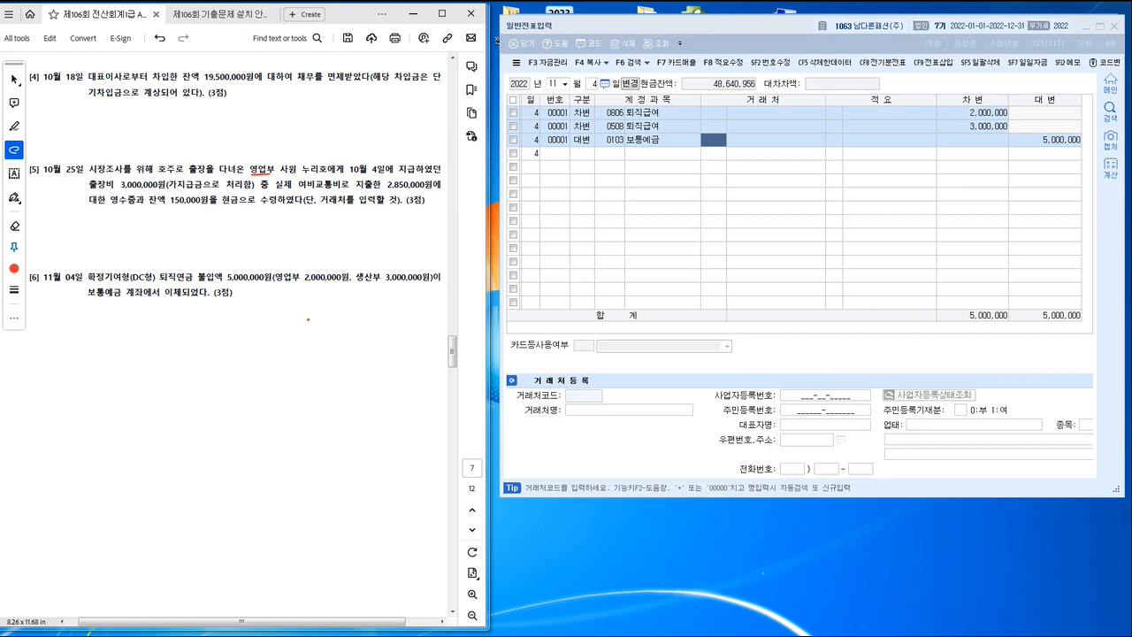
{"action": "scroll", "coordinate": [308, 320], "scroll_direction": "down", "scroll_amount": 8}
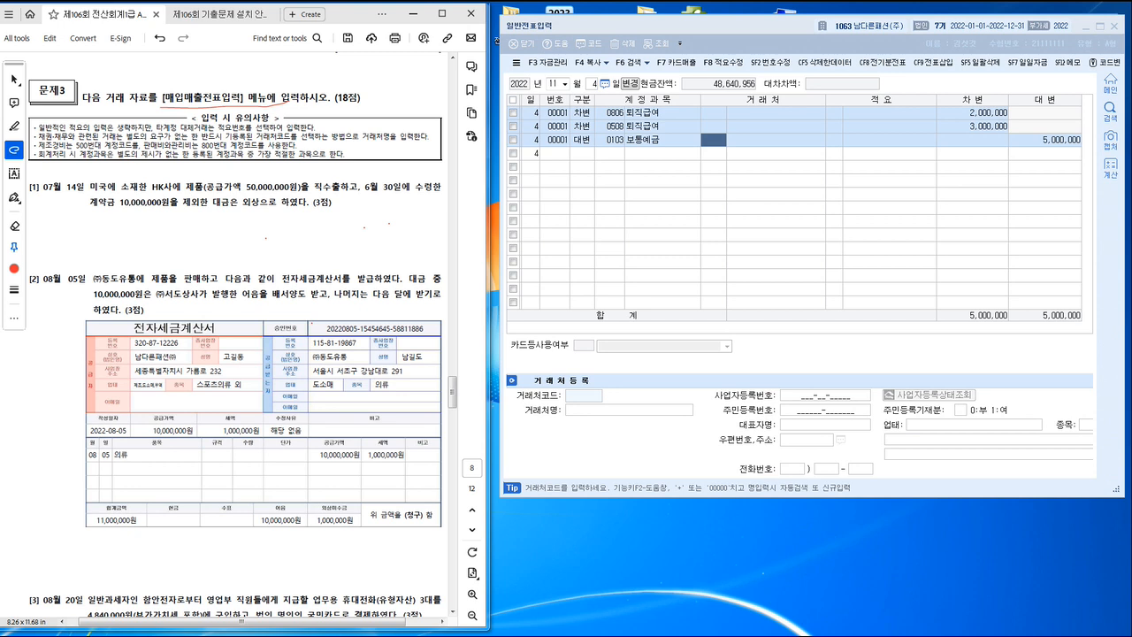